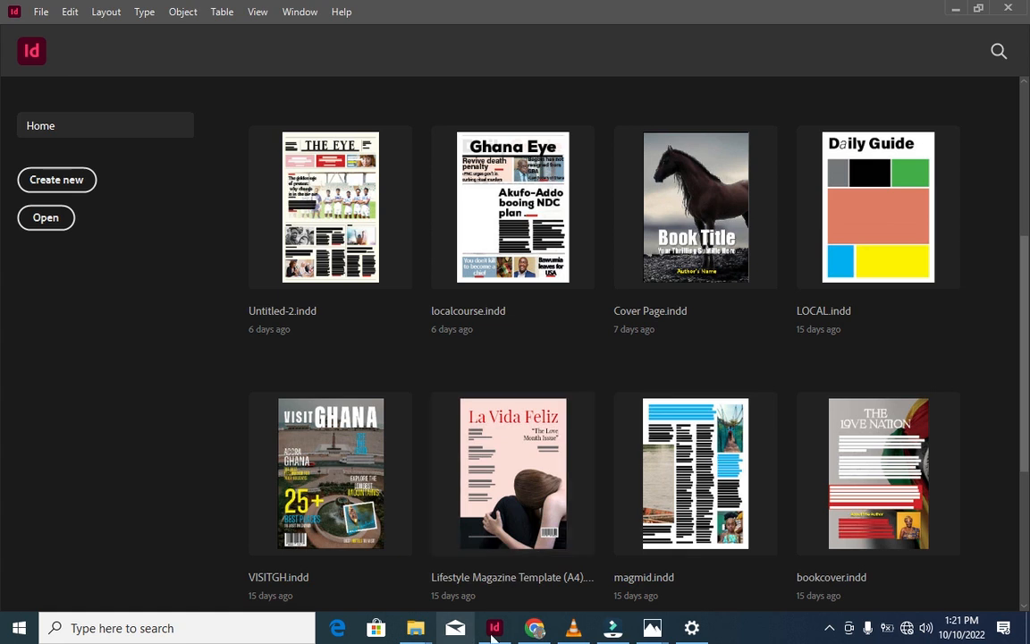
Create a one-page A4 document in landscape orientation and collapse the Swatches panel
mouse_move(487, 638)
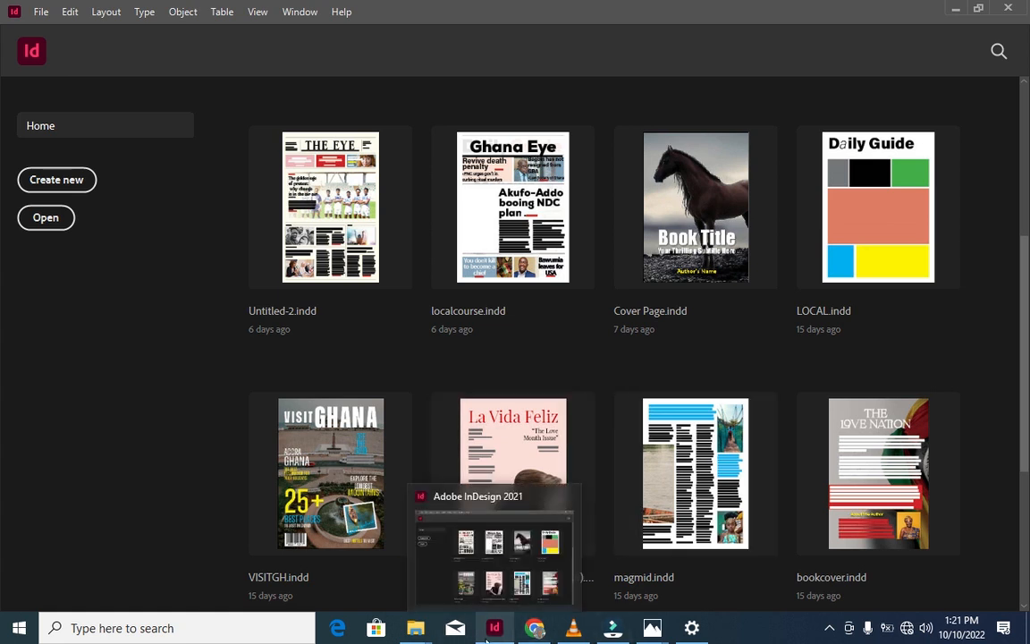
left_click(52, 182)
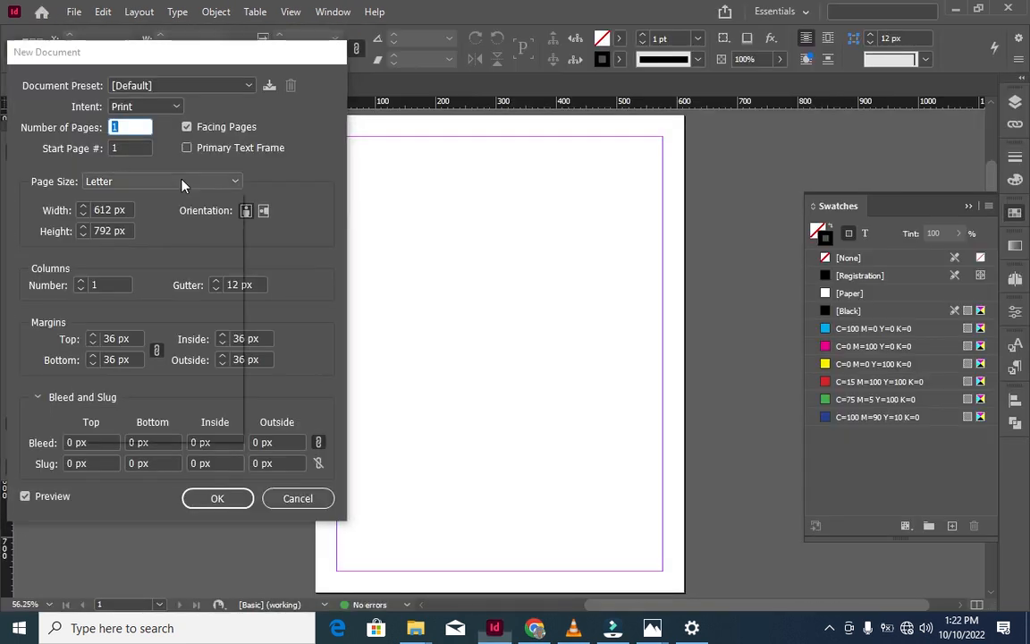
left_click(177, 179)
left_click(123, 341)
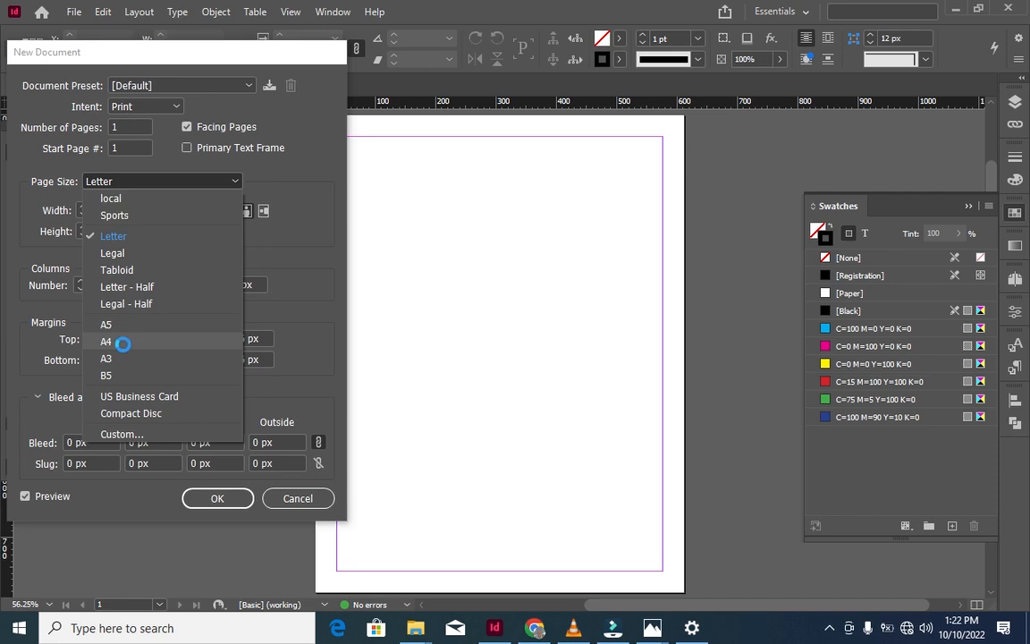
left_click(260, 214)
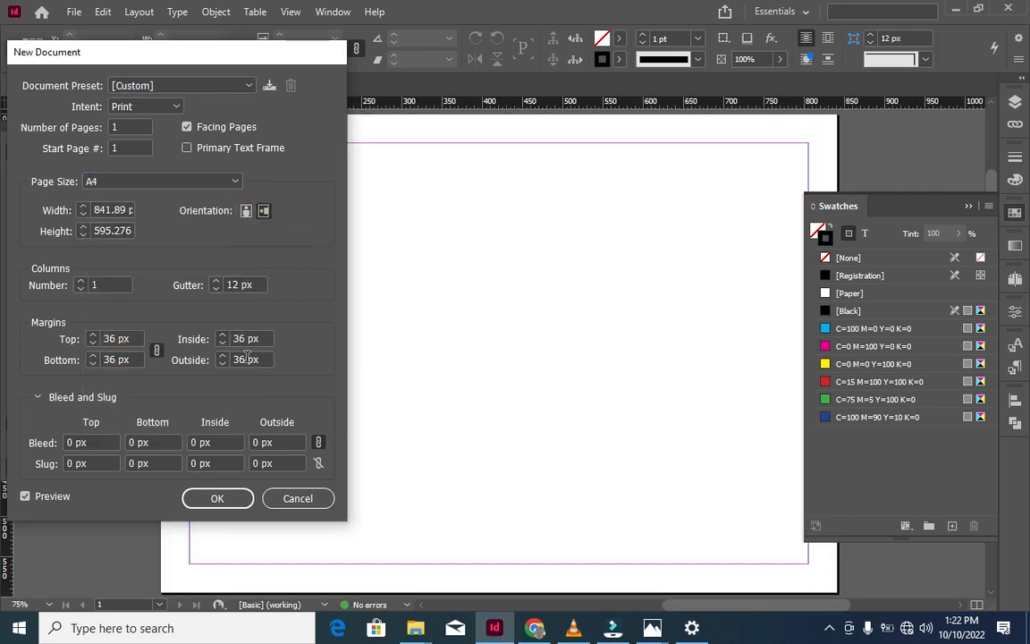
left_click(219, 501)
left_click(967, 206)
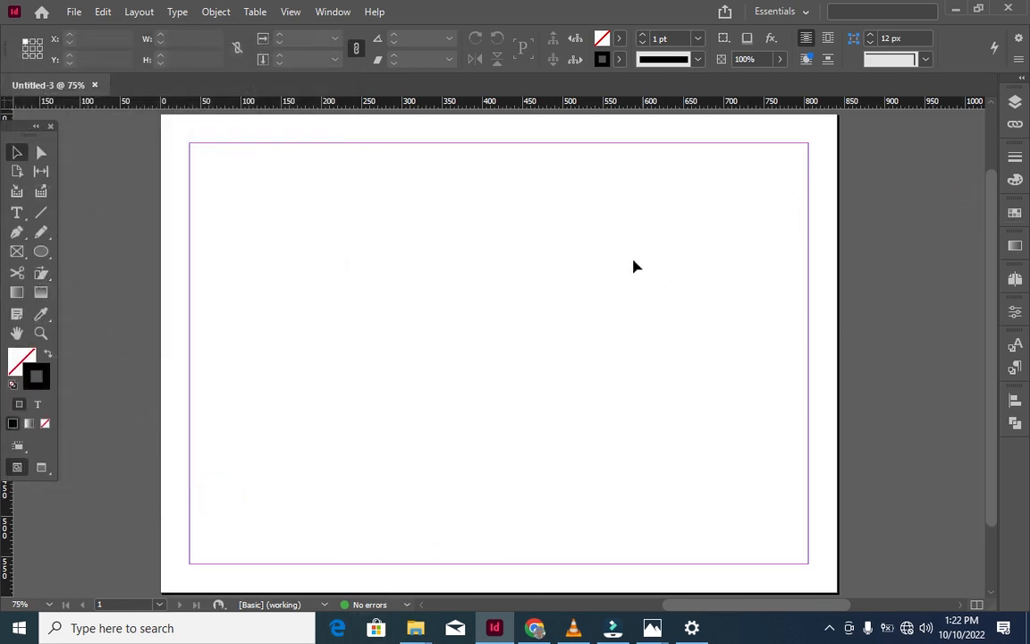
left_click(74, 13)
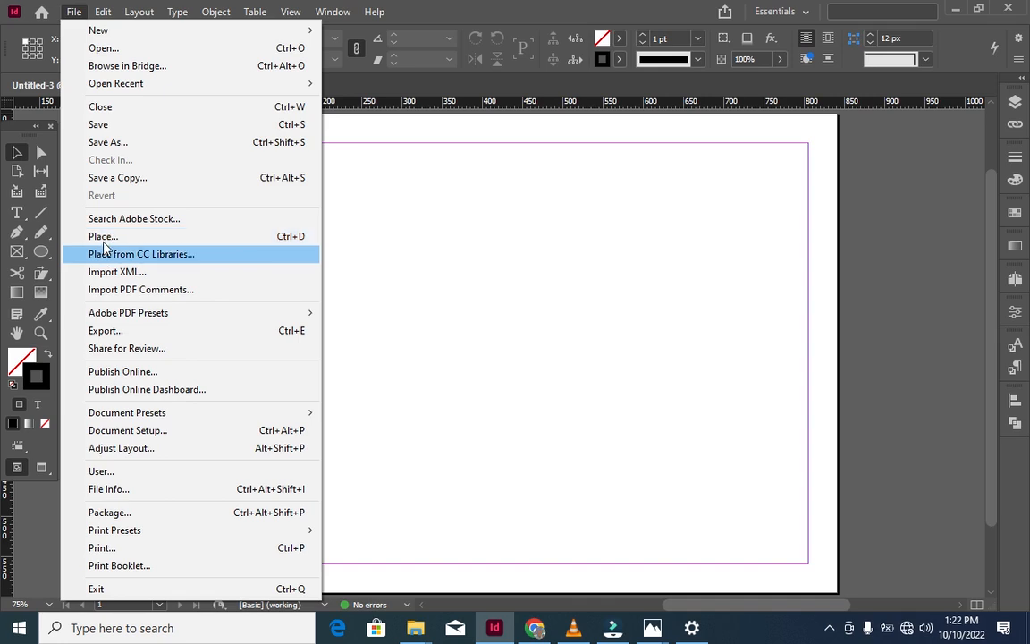
left_click(104, 237)
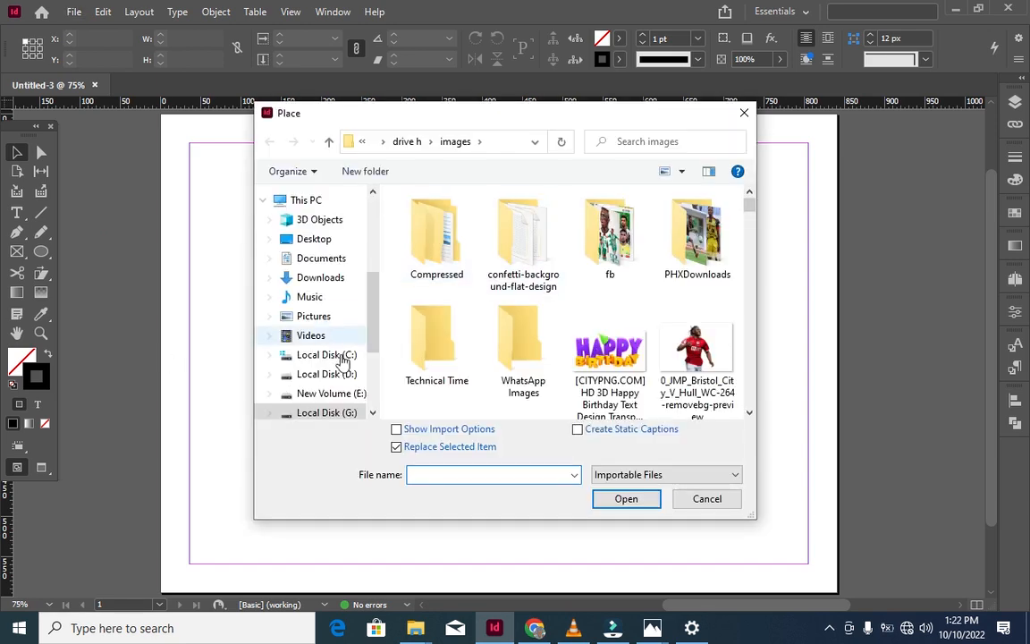
left_click_drag(375, 349, 348, 396)
left_click(334, 382)
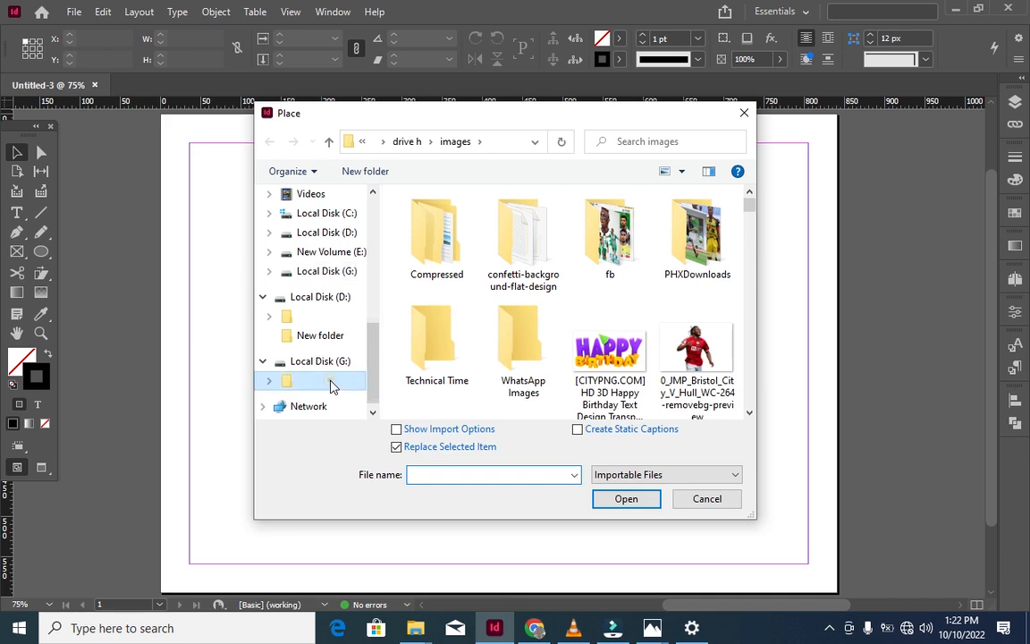
double_click(437, 386)
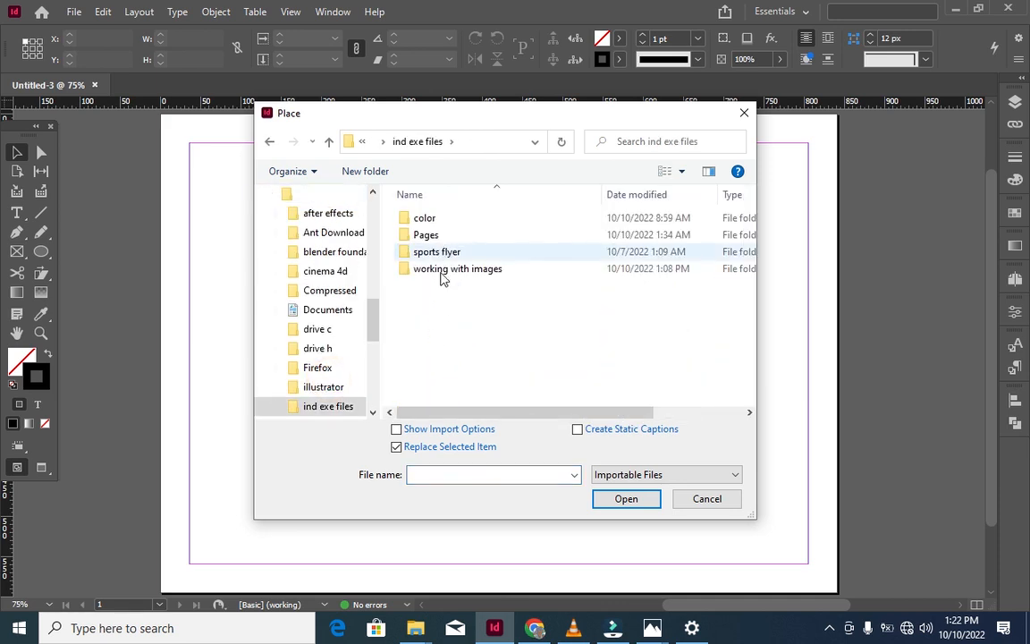
double_click(440, 271)
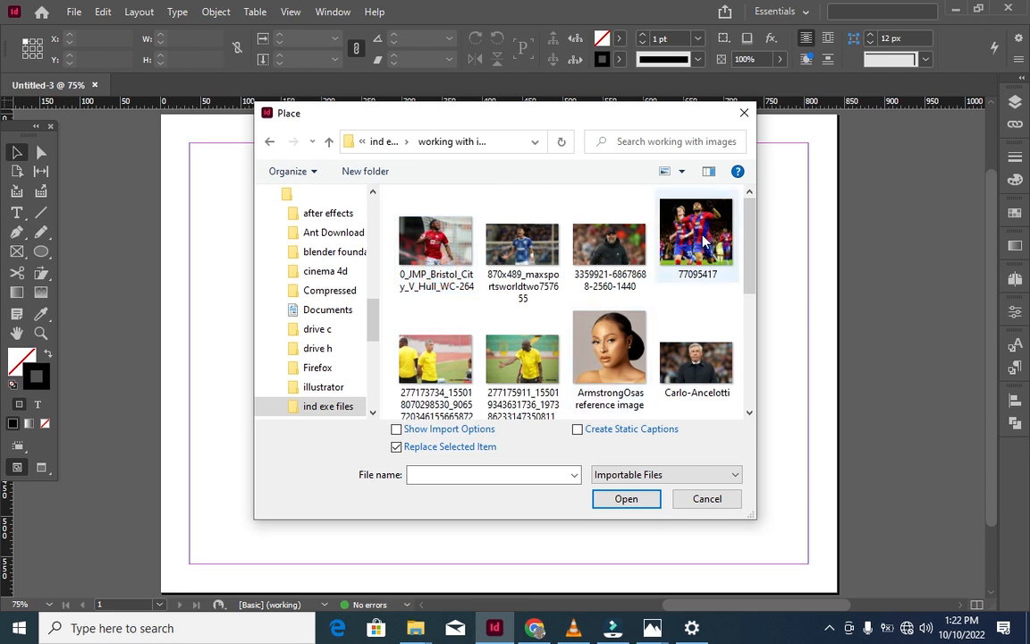
left_click(609, 245)
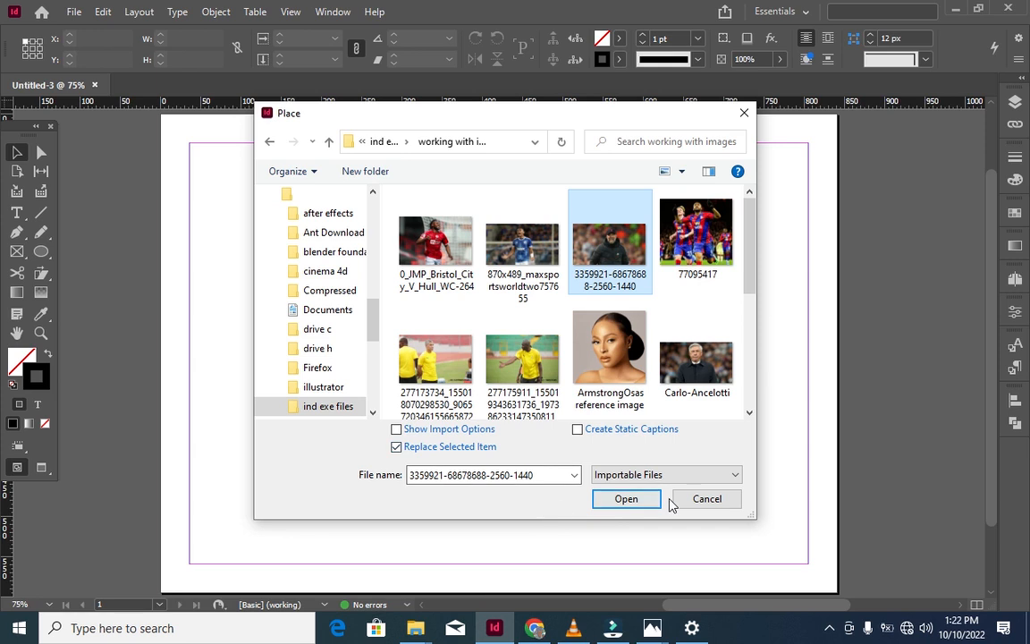
left_click(612, 502)
Try placing the loaded image at full size and then in a frame about 708 px wide, taking back each placement
left_click(375, 338)
left_click_drag(376, 339, 249, 217)
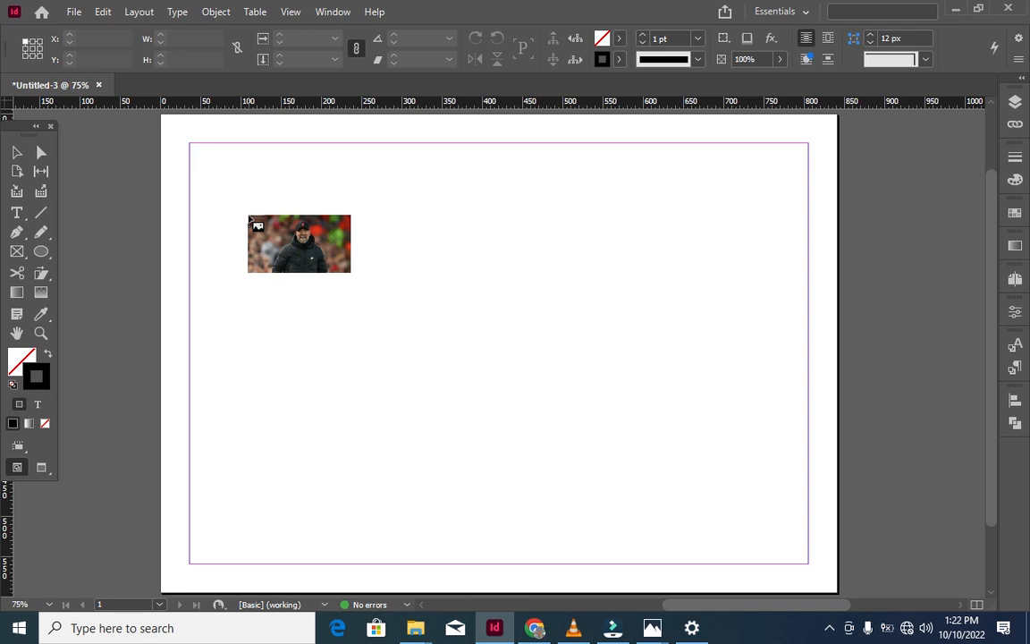
left_click_drag(249, 217, 243, 191)
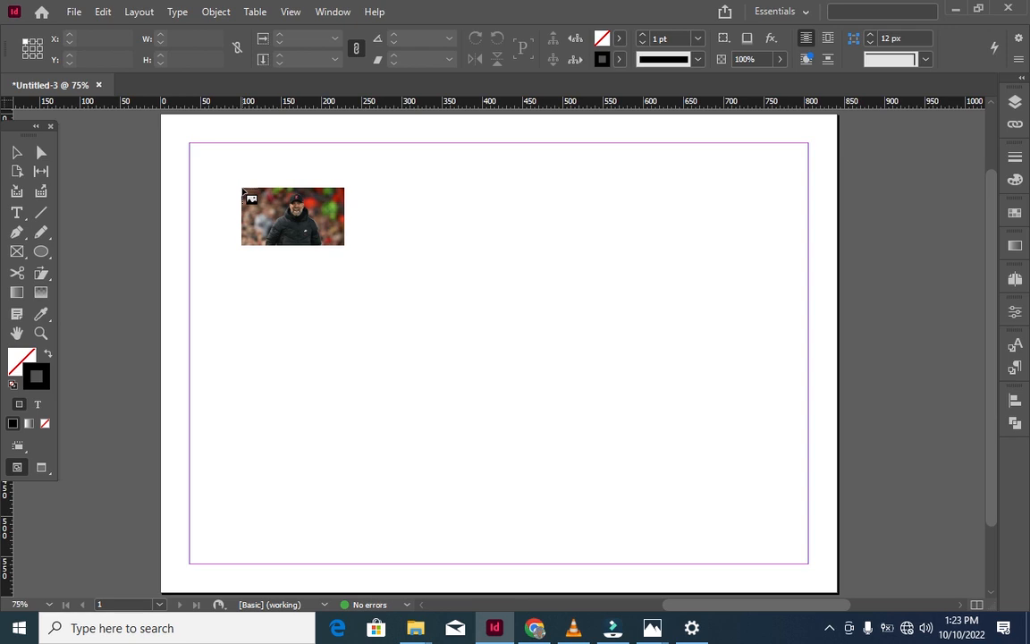
left_click(243, 189)
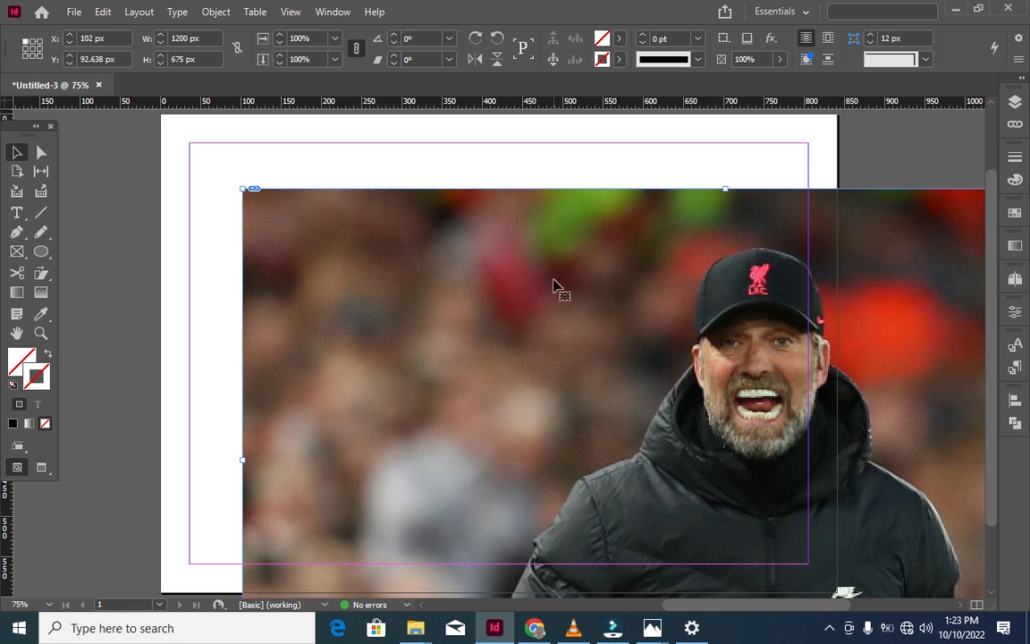
key("Delete")
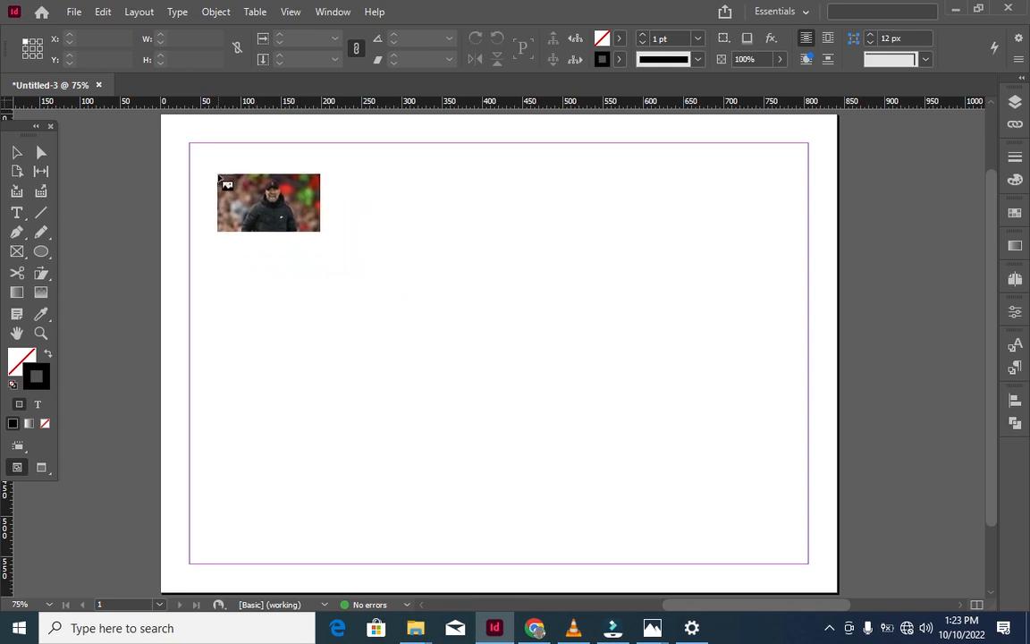
left_click_drag(204, 162, 403, 480)
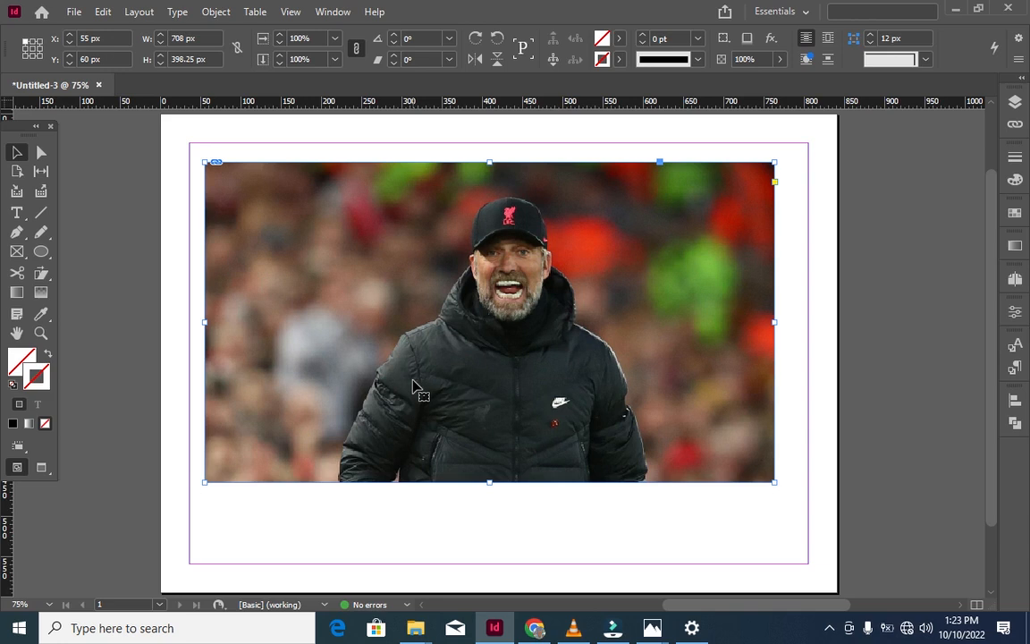
key("ctrl+z")
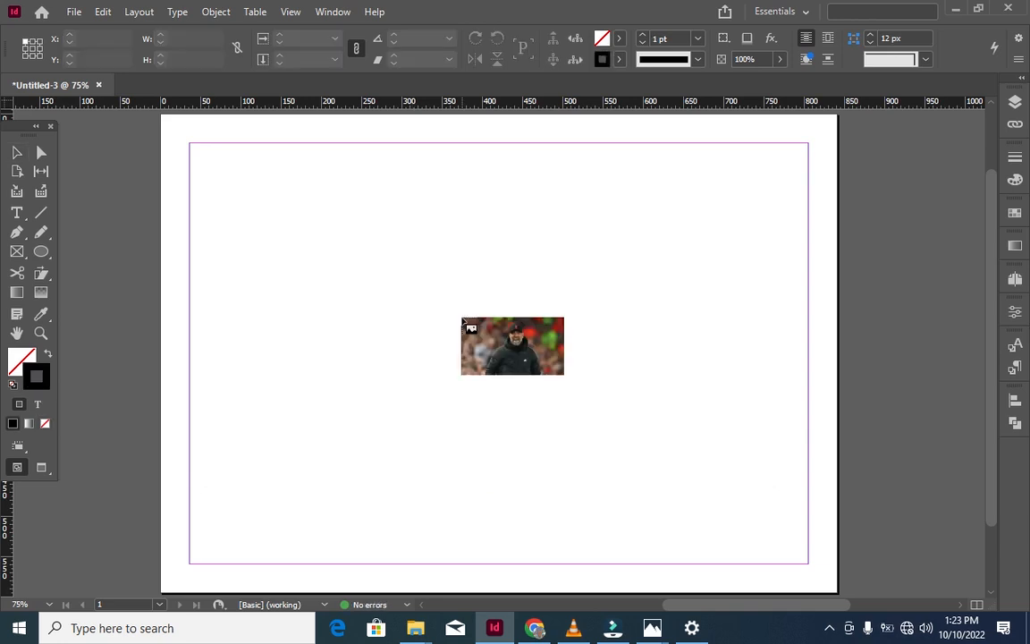
Place the loaded image in a frame about 576 by 324 px and move it to about X 85 px, Y 115 px
left_click_drag(214, 170, 463, 430)
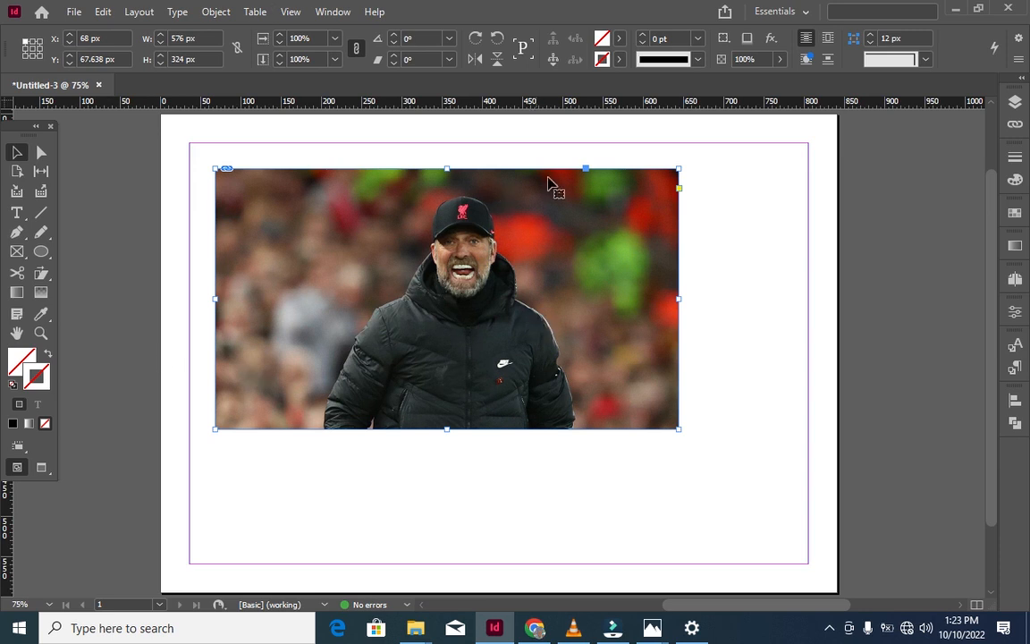
left_click_drag(519, 224, 533, 263)
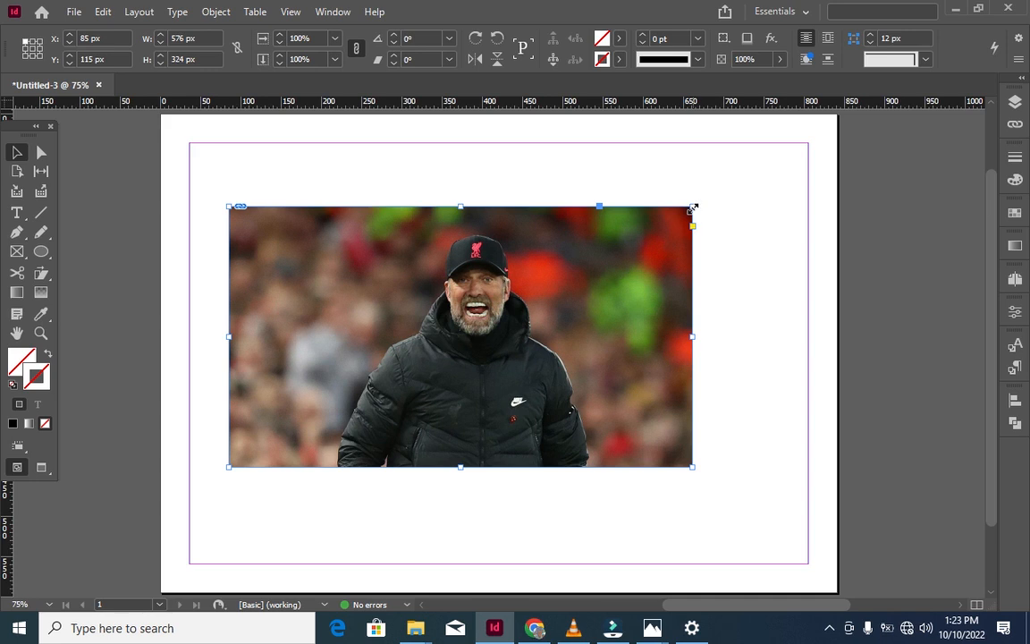
Alternate between selecting the image content and its frame, using the Direct Selection and Selection tools
left_click(40, 153)
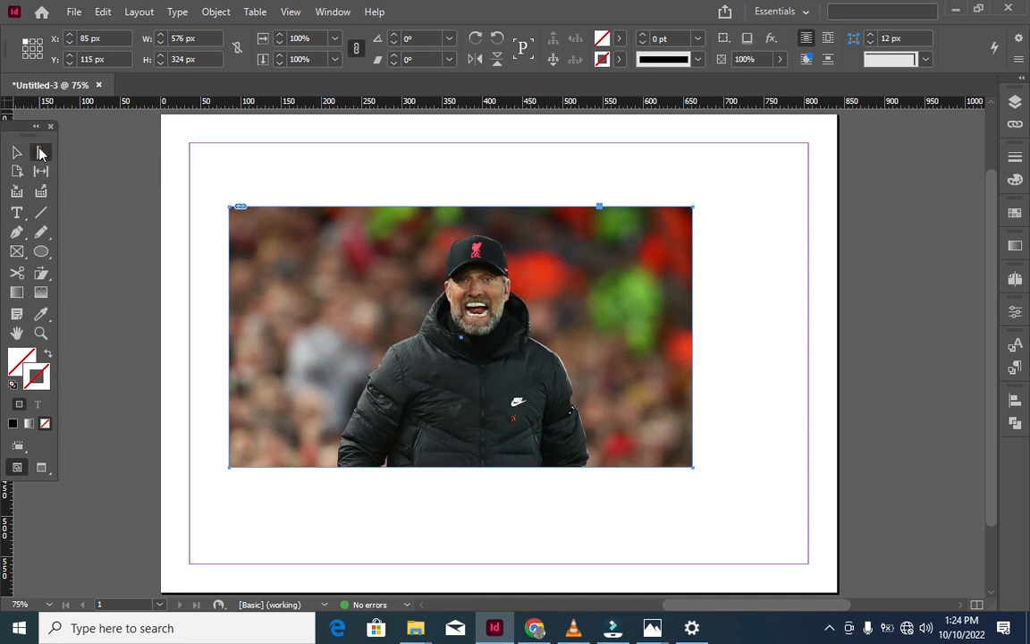
left_click(476, 309)
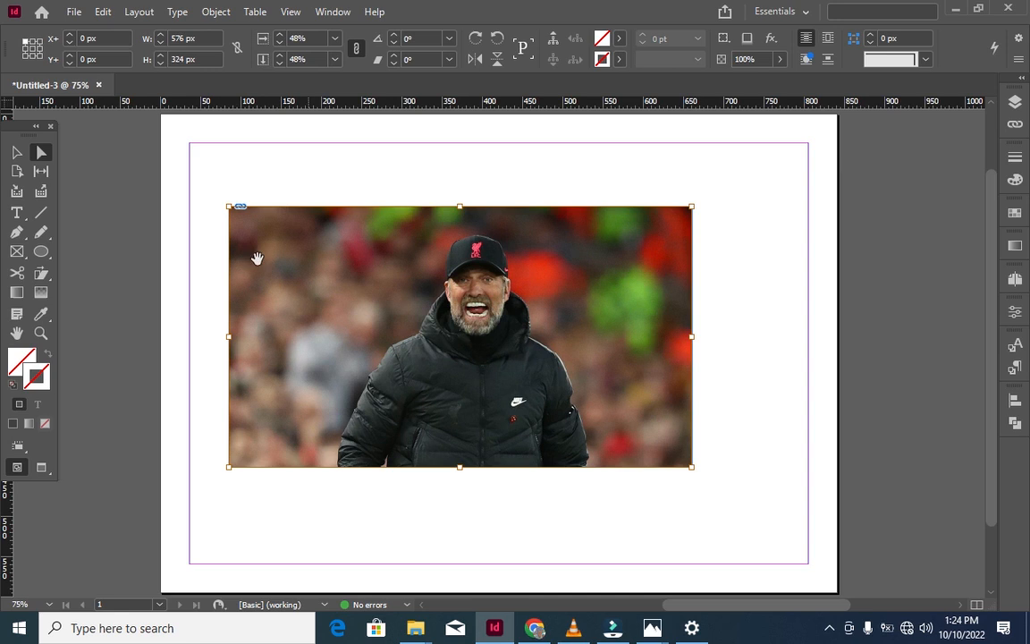
left_click(18, 154)
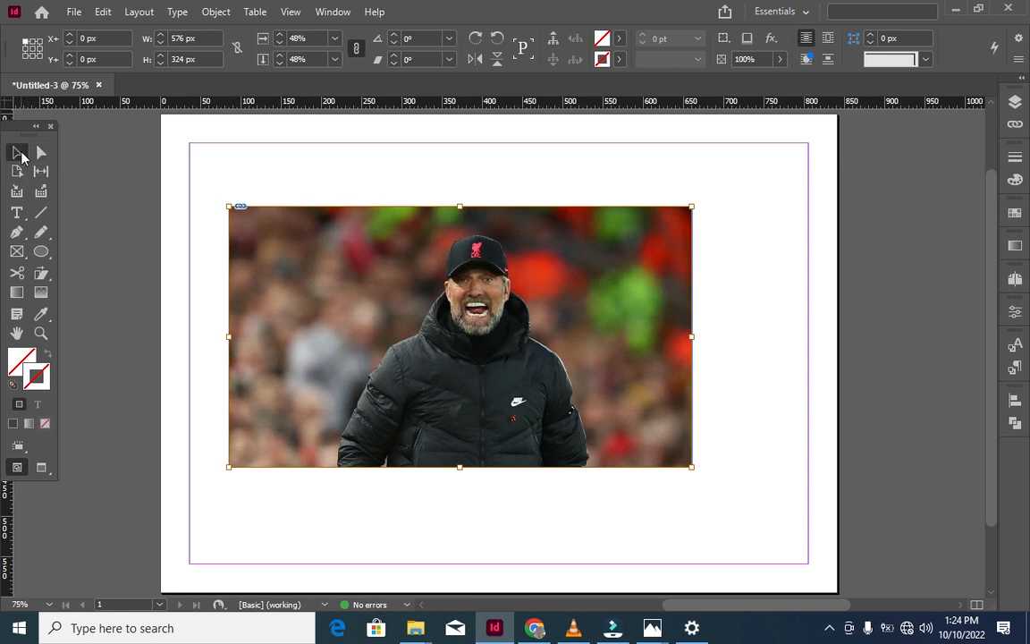
left_click(576, 256)
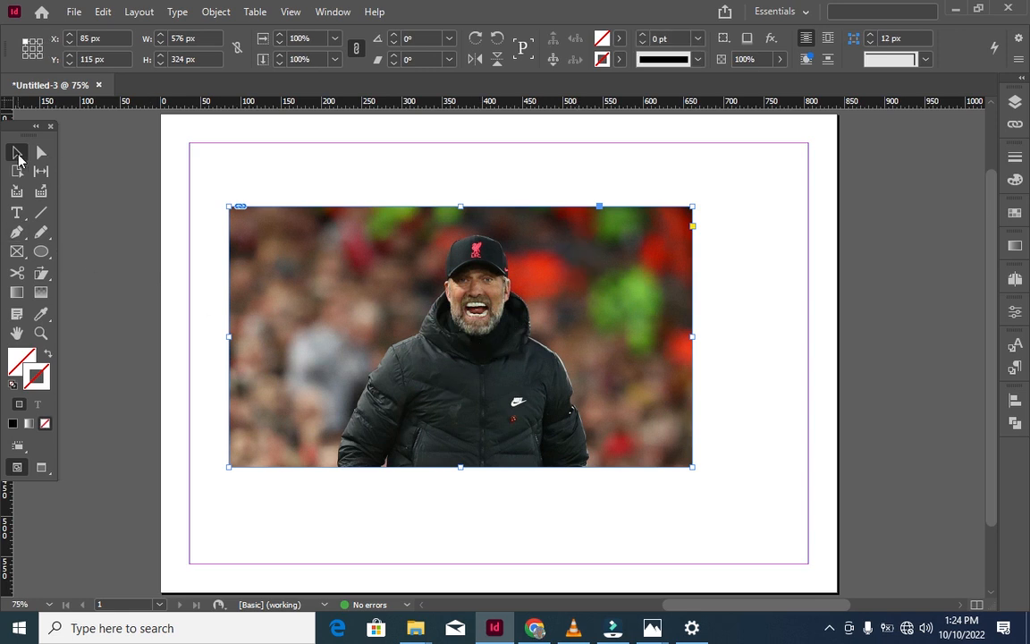
left_click(408, 158)
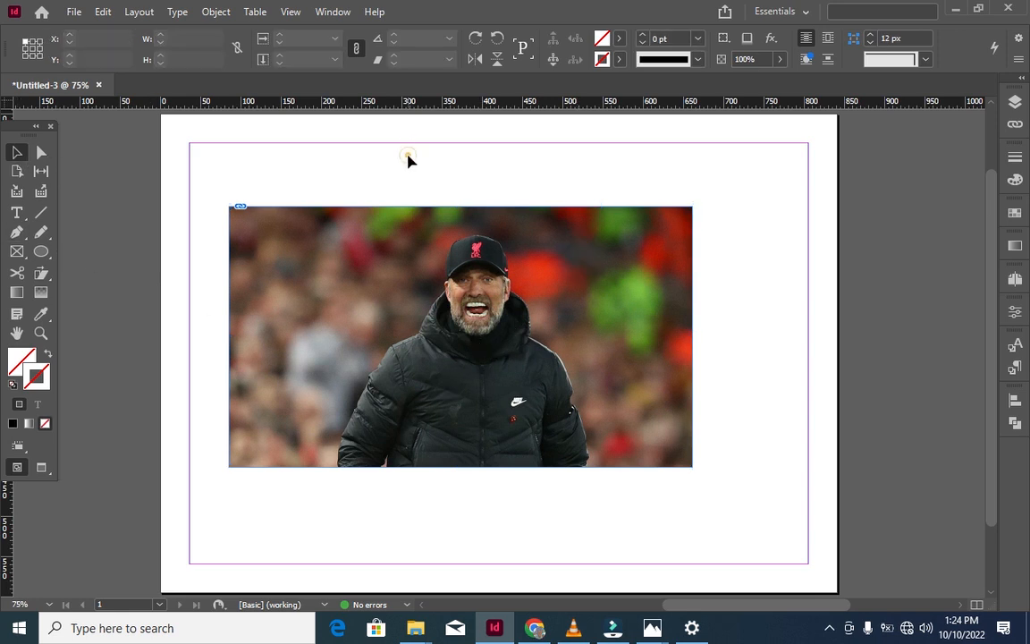
left_click(466, 324)
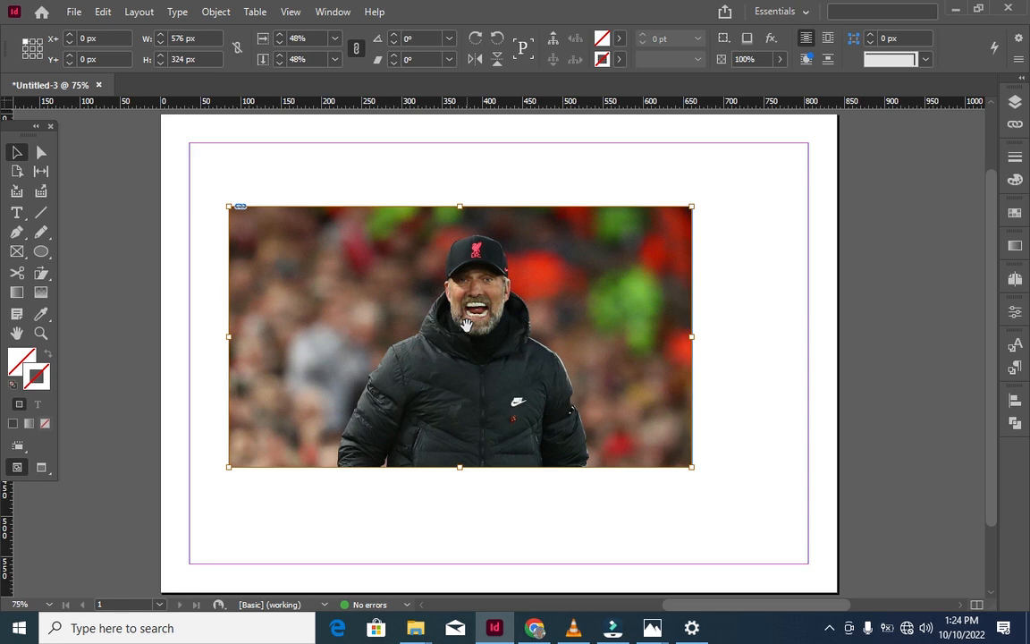
left_click(41, 154)
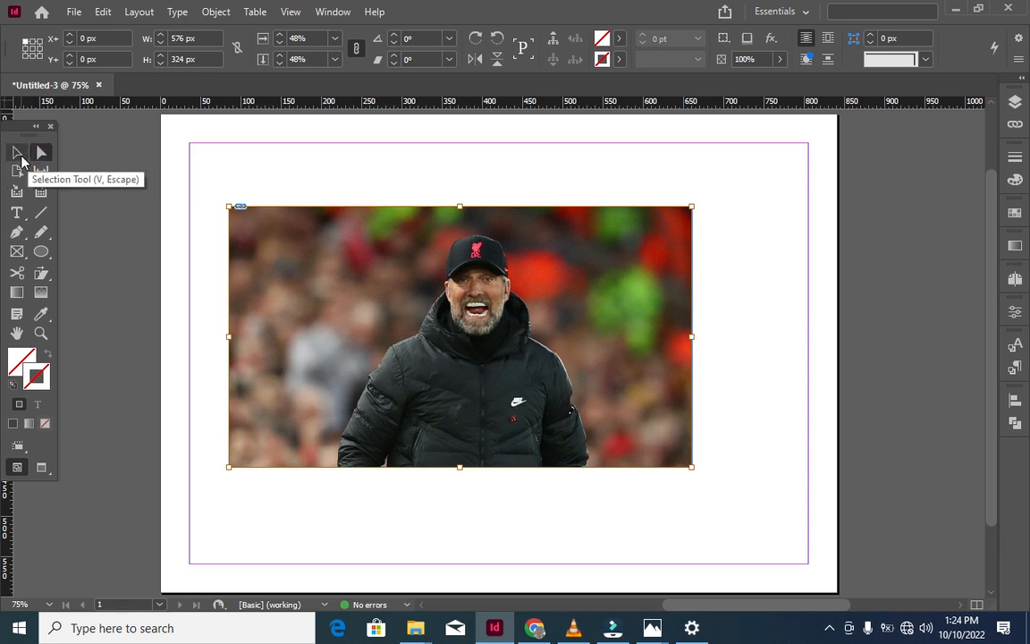
double_click(16, 152)
left_click(588, 298)
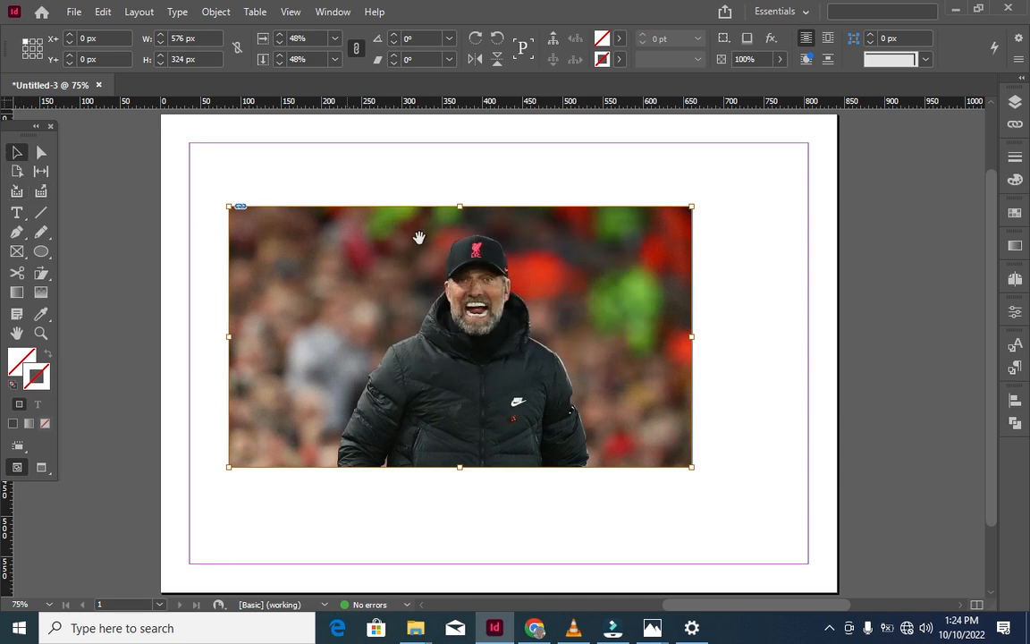
left_click(440, 261)
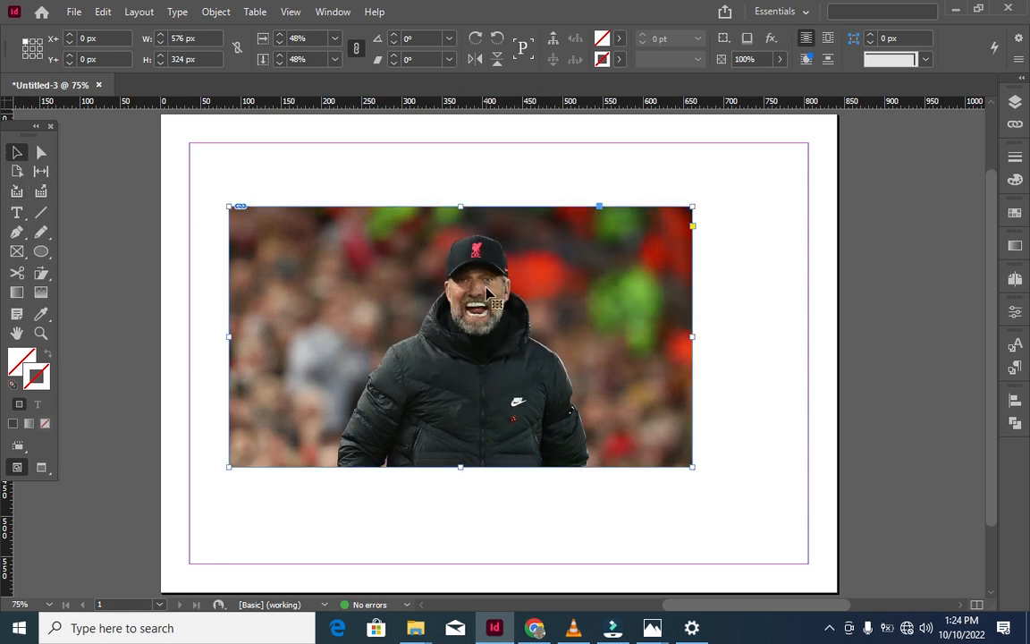
Try scaling the image content inside its frame to about 366 by 182 px and moving it, then undo both changes
double_click(474, 292)
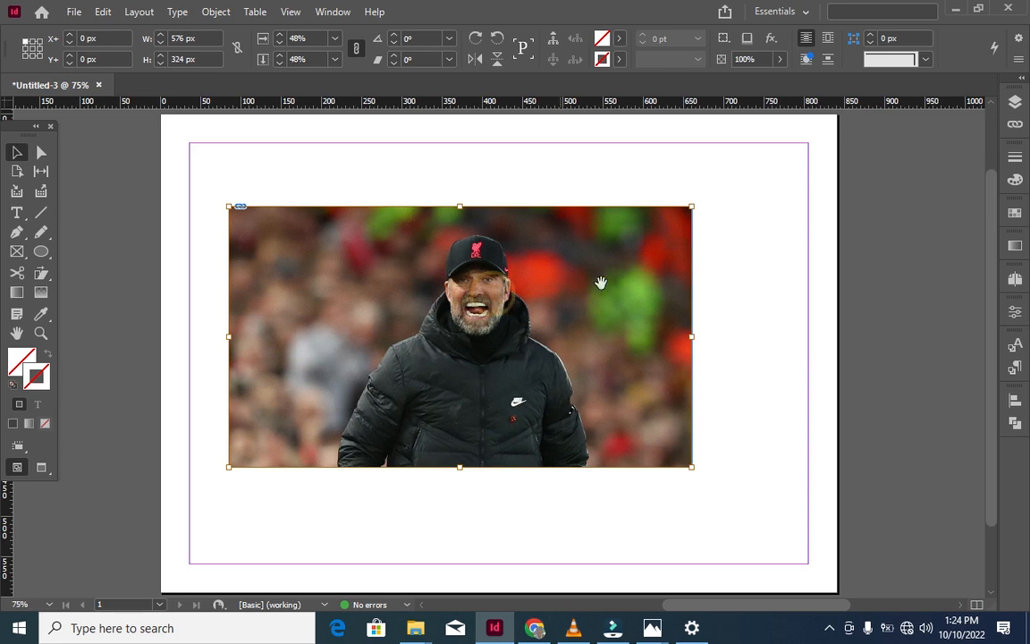
left_click_drag(691, 209, 522, 306)
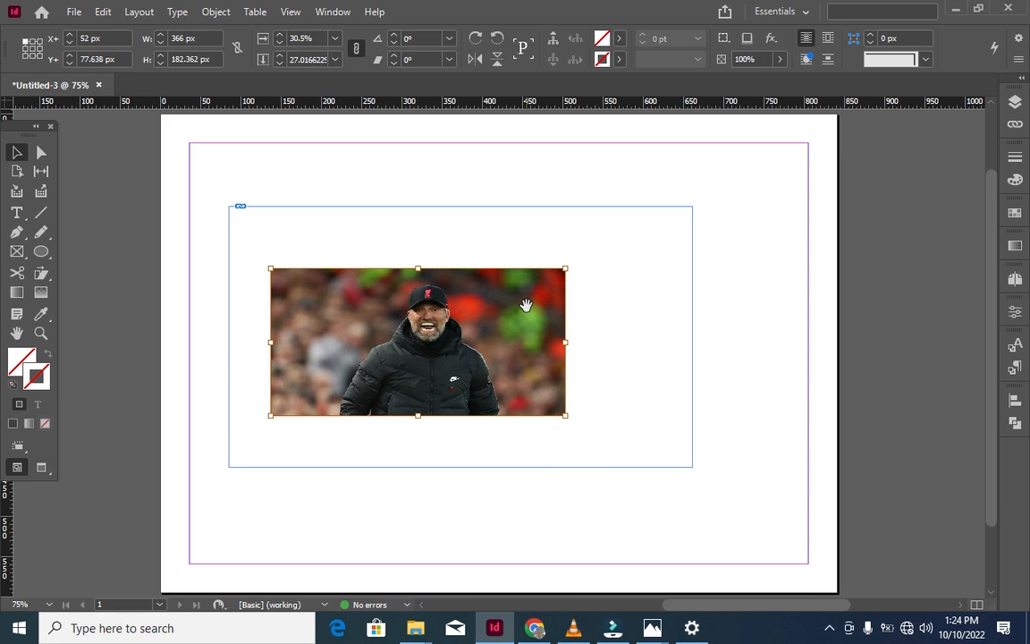
key("ctrl+z")
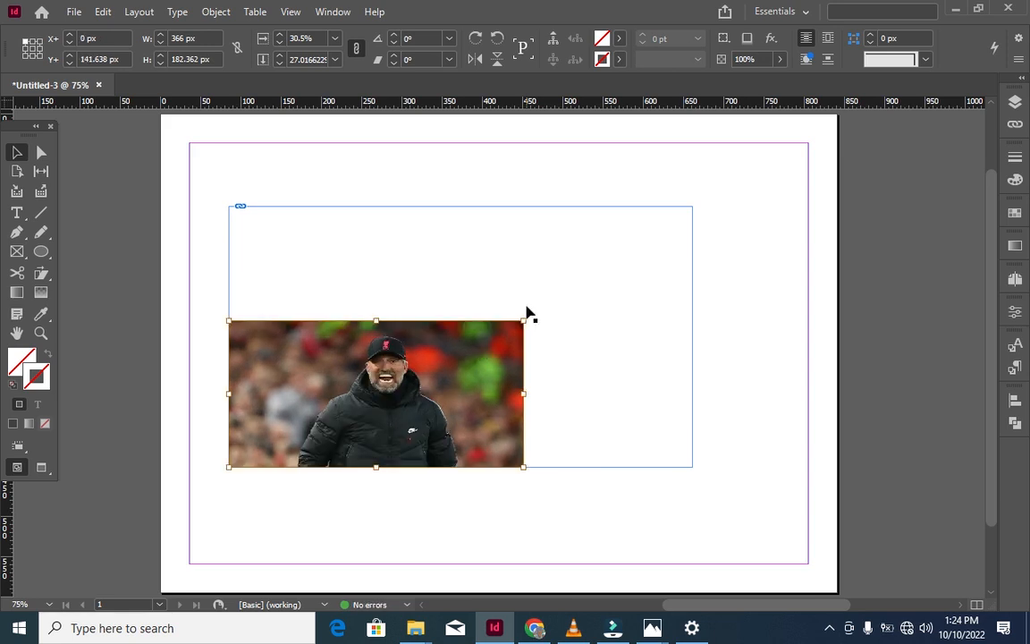
key("ctrl+z")
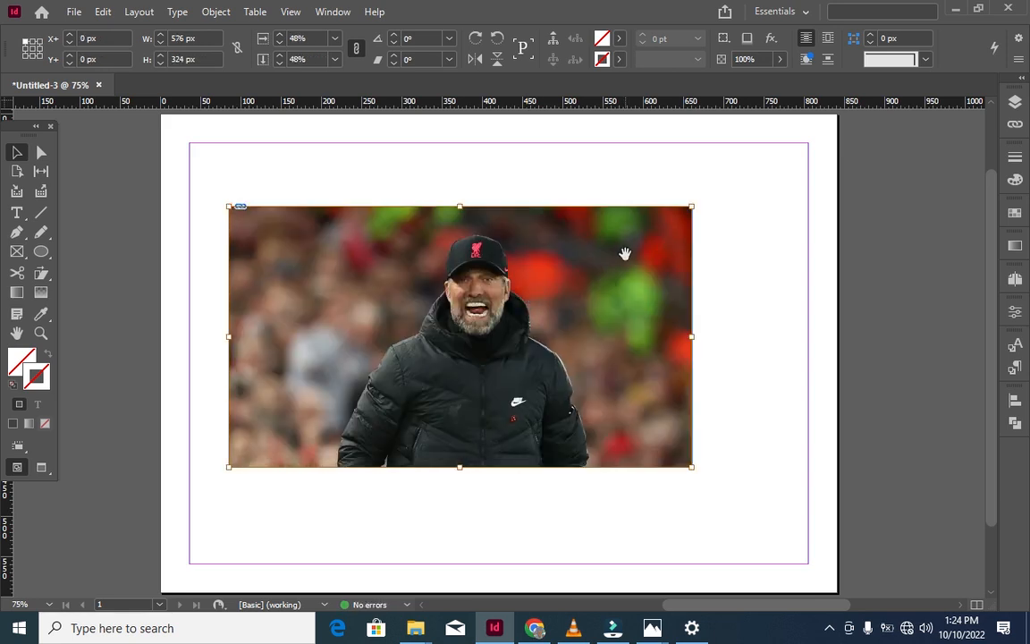
Crop the image to the man's head and shoulders by pulling its frame's lower-left corner inward
left_click(660, 185)
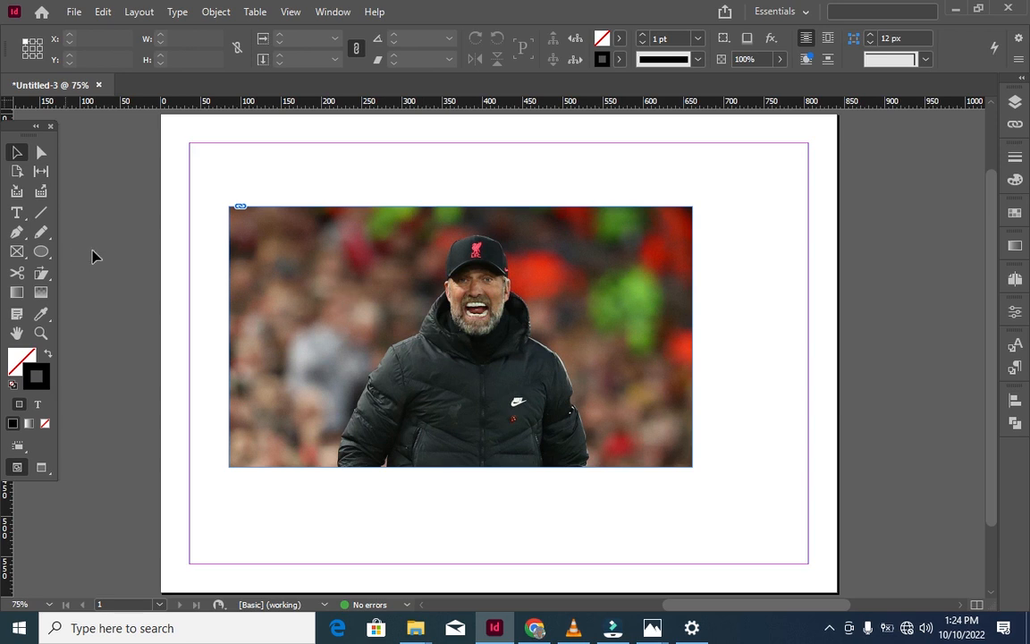
left_click(439, 247)
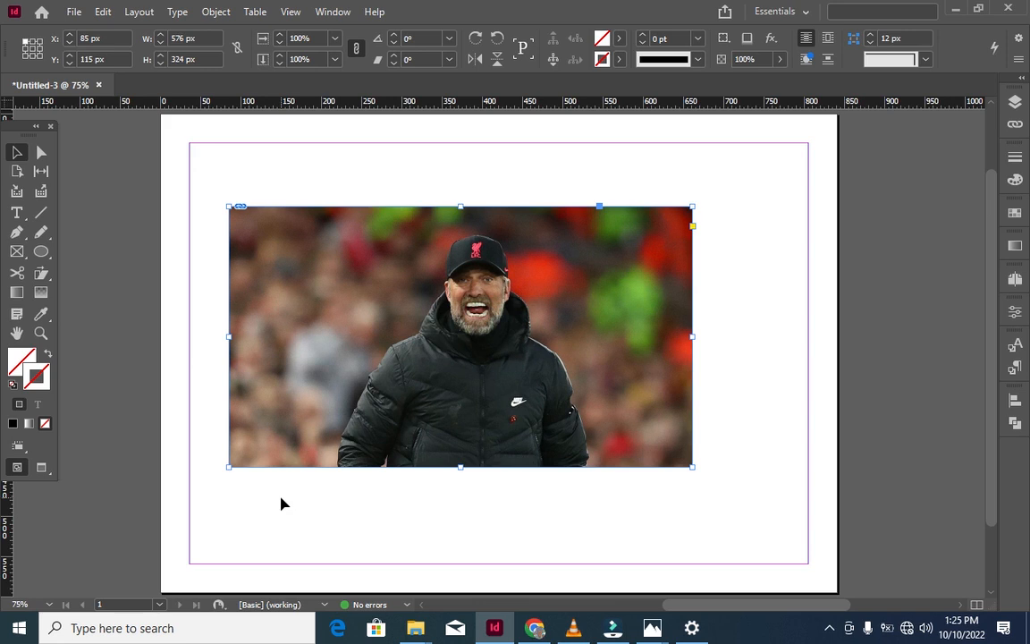
left_click_drag(229, 465, 368, 387)
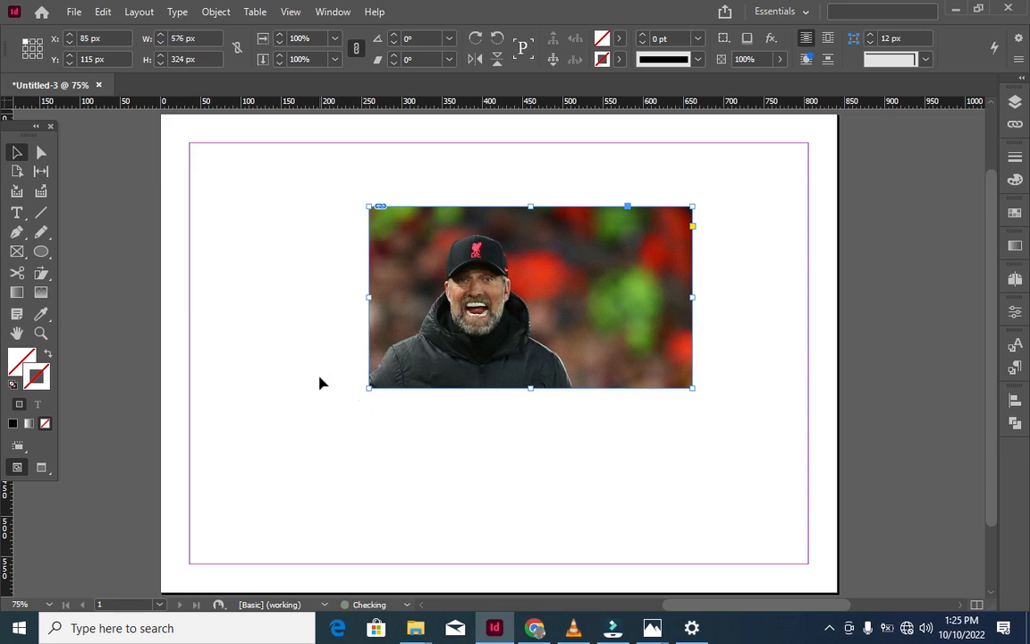
Undo the crop, try cropping the image again to about 417 by 235 px from its lower-left corner, and undo that too
key("ctrl+z")
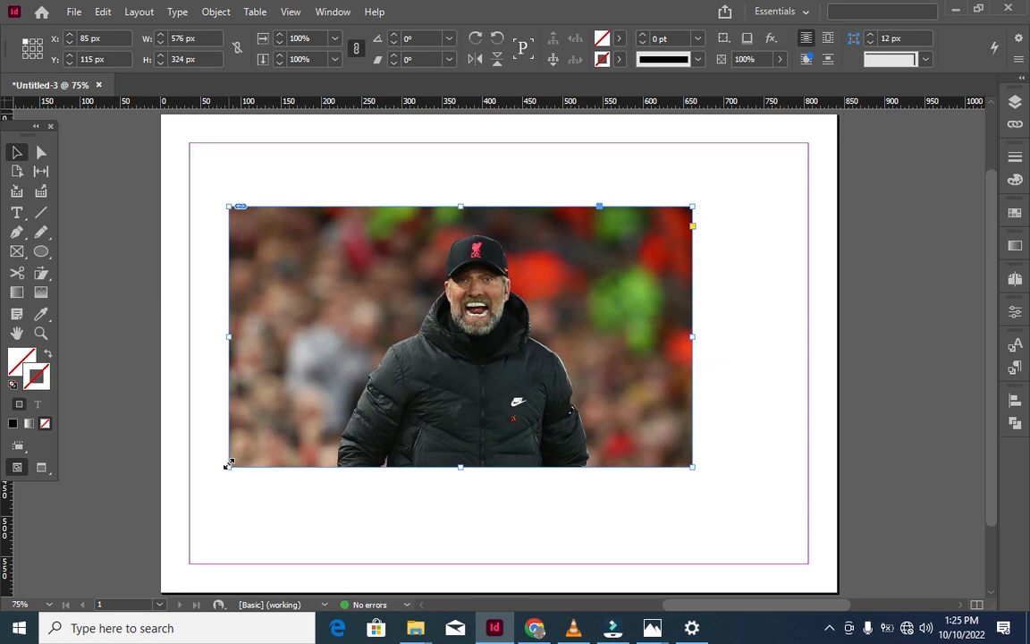
left_click_drag(229, 464, 358, 320)
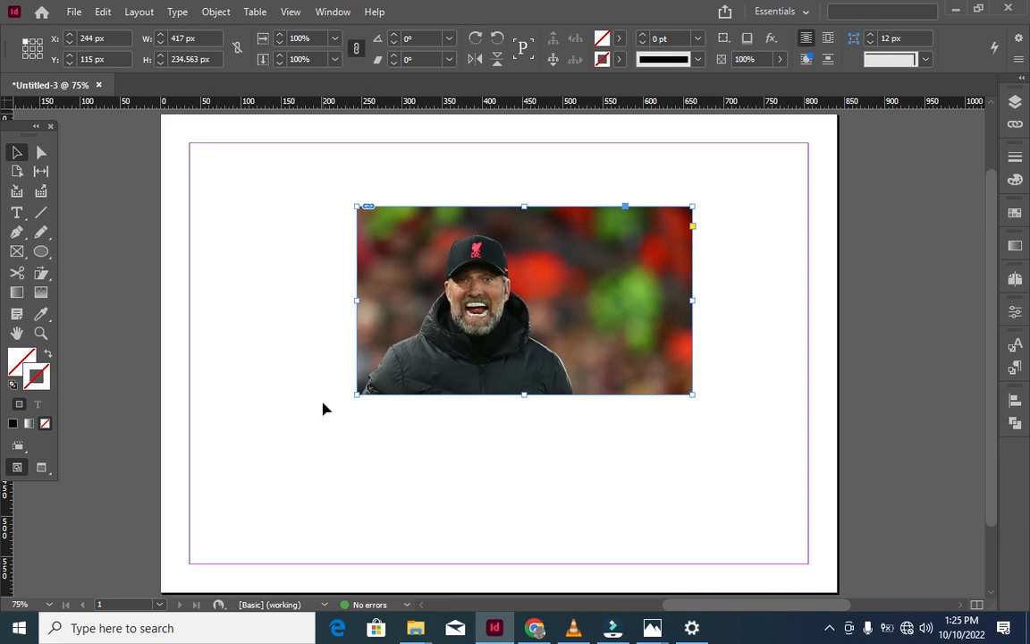
key("ctrl+z")
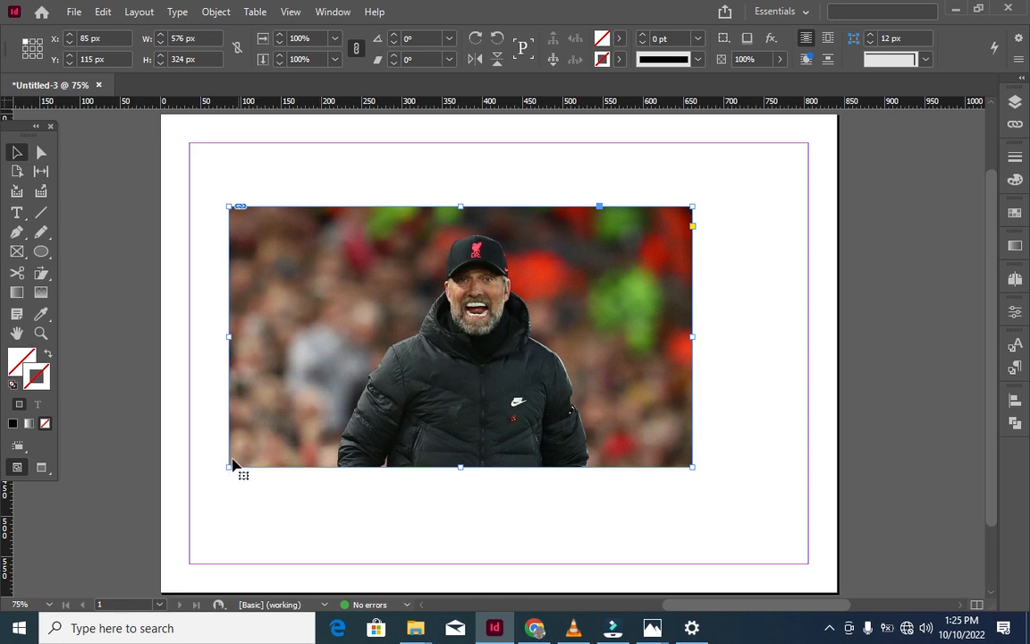
Try scaling the image together with its frame to about 436 by 245 px, then delete it from the page
left_click_drag(229, 466, 343, 339)
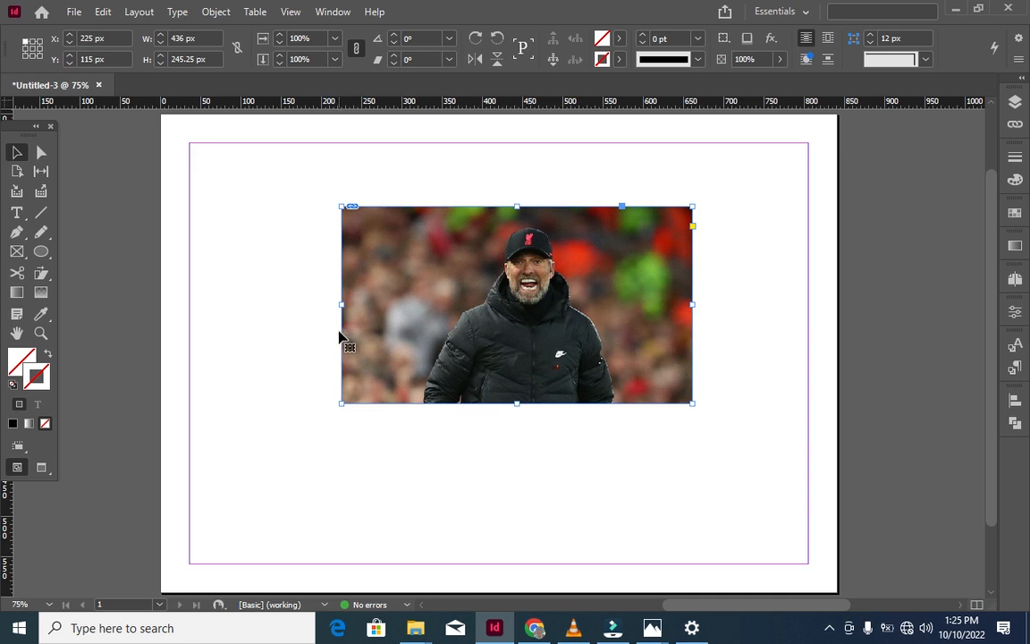
left_click_drag(527, 306, 408, 231)
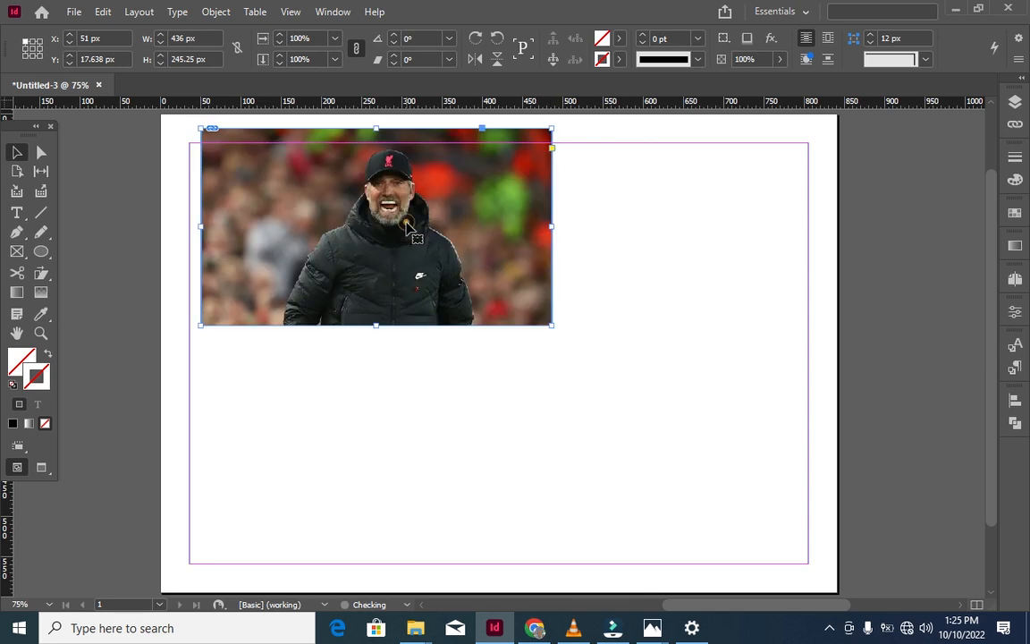
key("Delete")
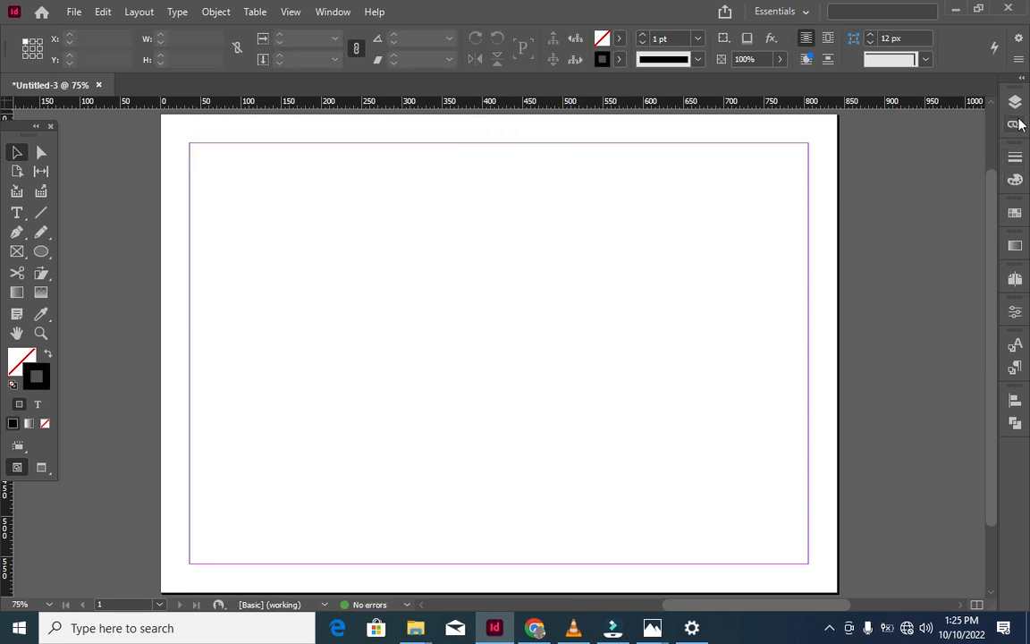
Import the Carlo-Ancelotti image in a frame about 576 by 324 px, then delete it
left_click(1015, 312)
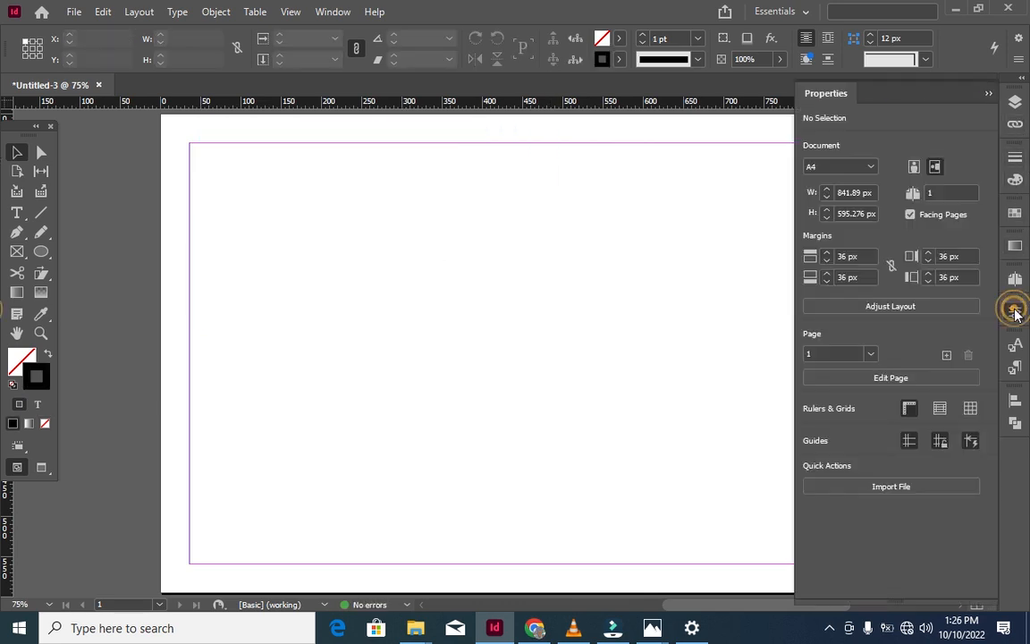
left_click(879, 488)
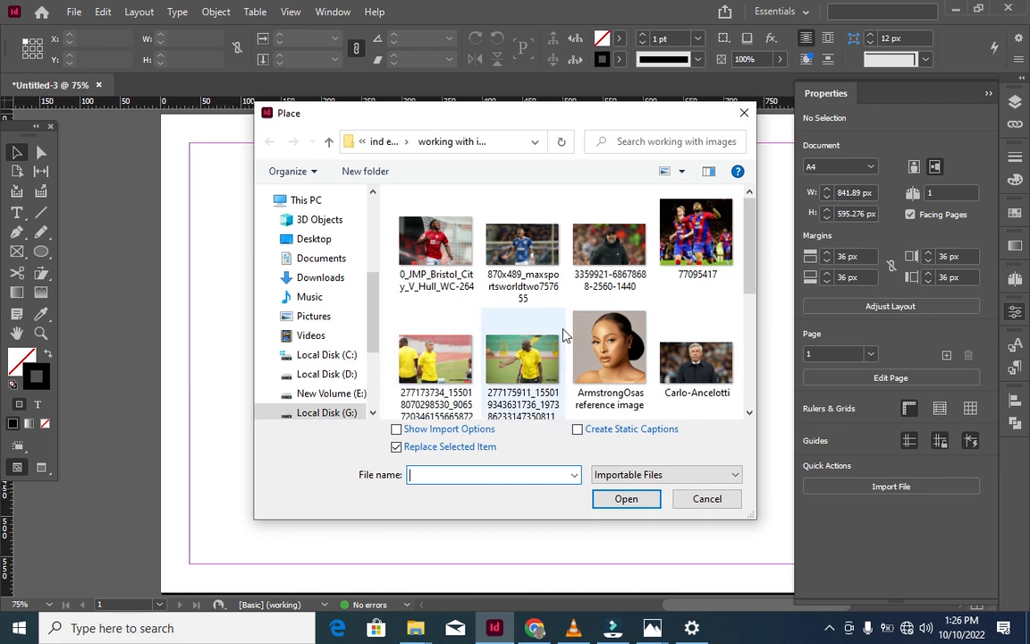
left_click(695, 362)
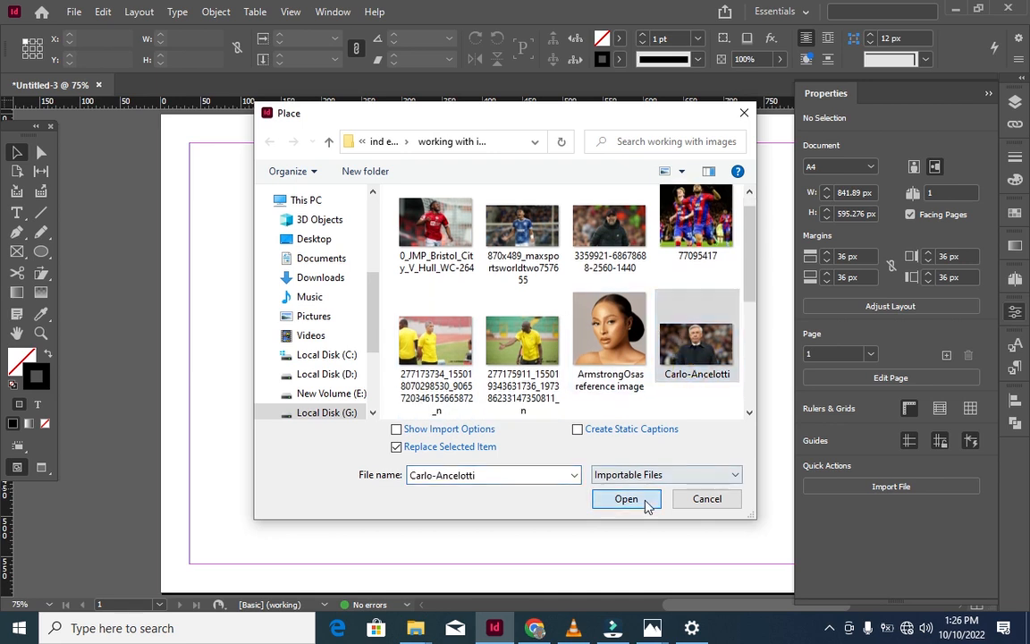
left_click(647, 498)
left_click_drag(320, 218, 547, 483)
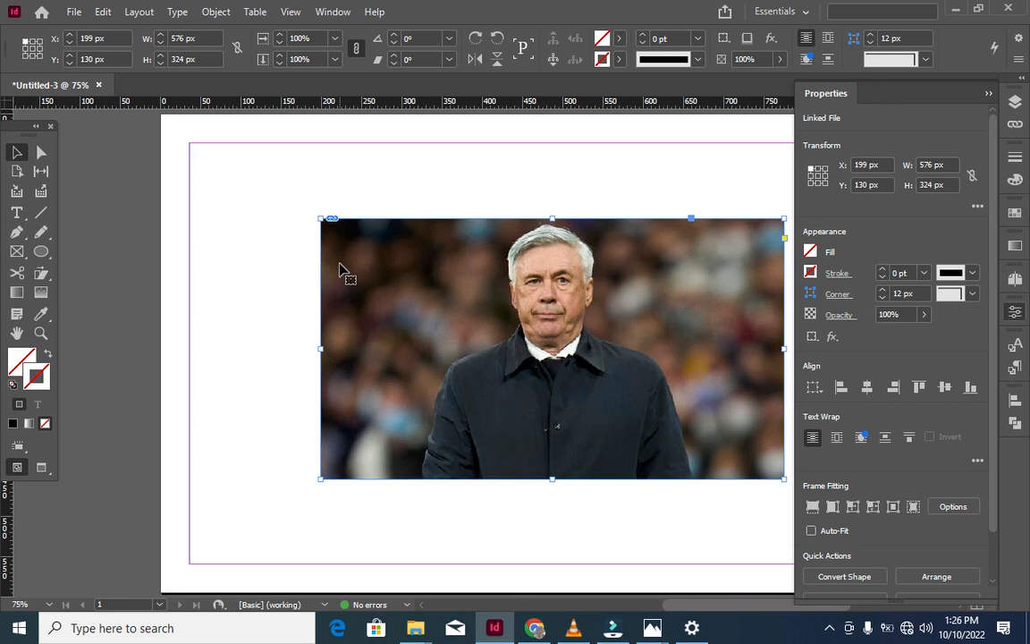
key("Delete")
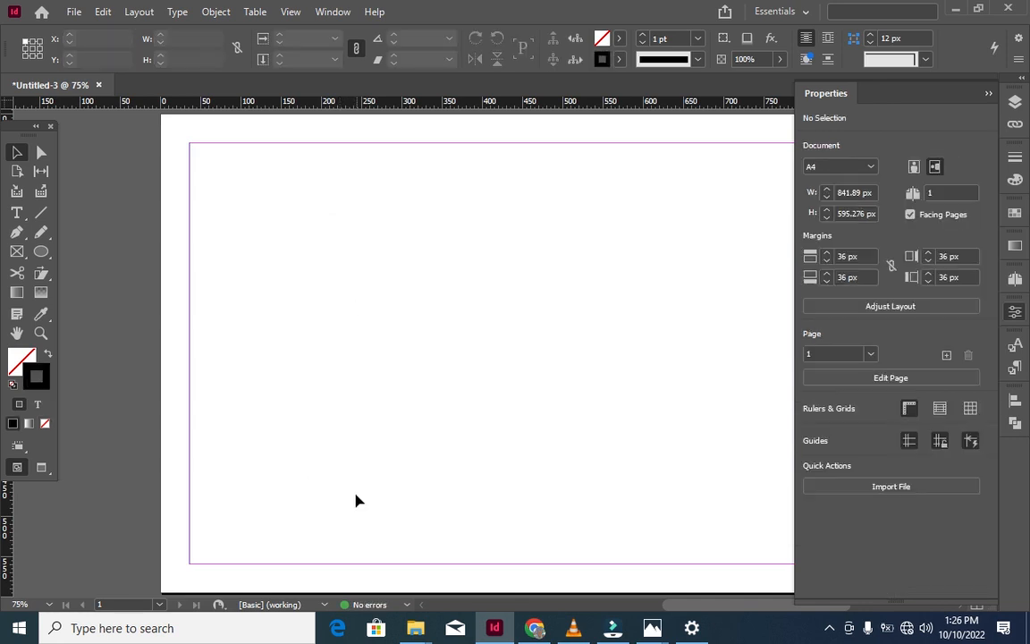
Draw a rectangular placeholder frame about 389 by 317 px at about X 155 px, Y 142 px with the Rectangle Frame tool
left_click(41, 261)
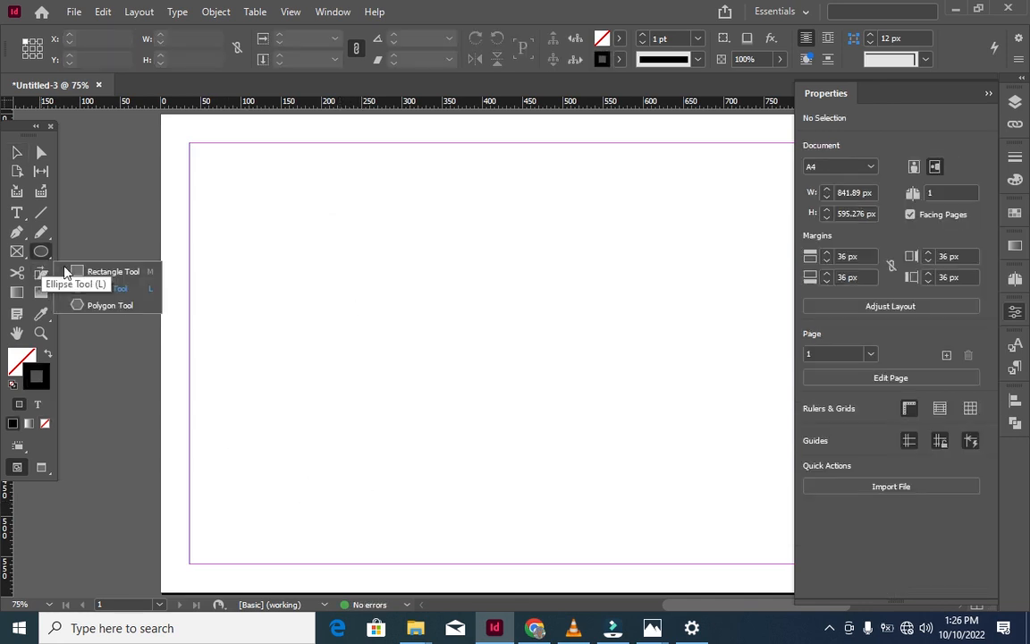
left_click(134, 273)
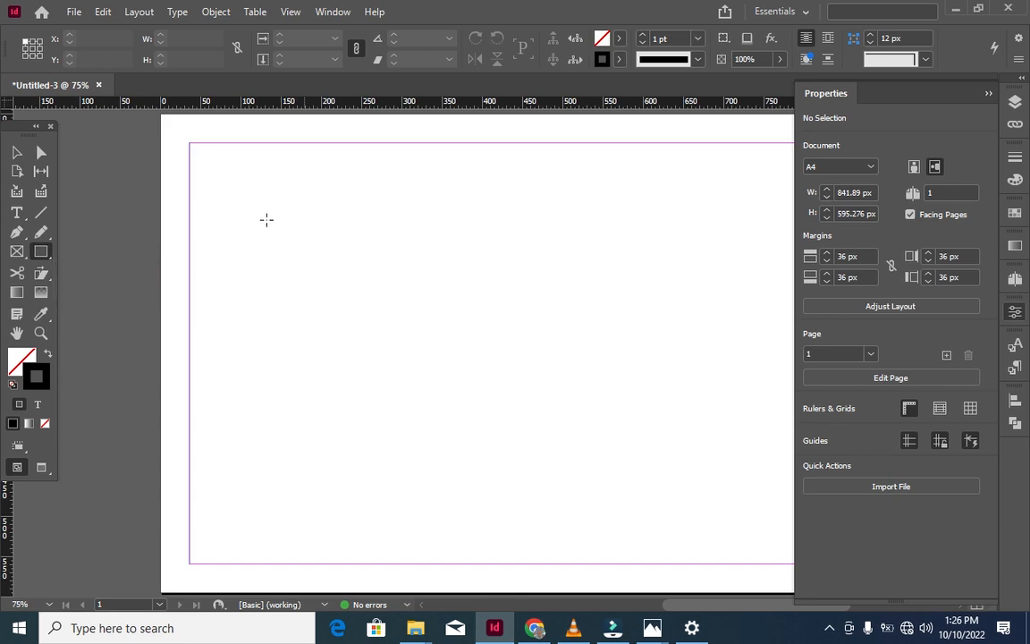
left_click(17, 251)
left_click_drag(286, 228, 598, 483)
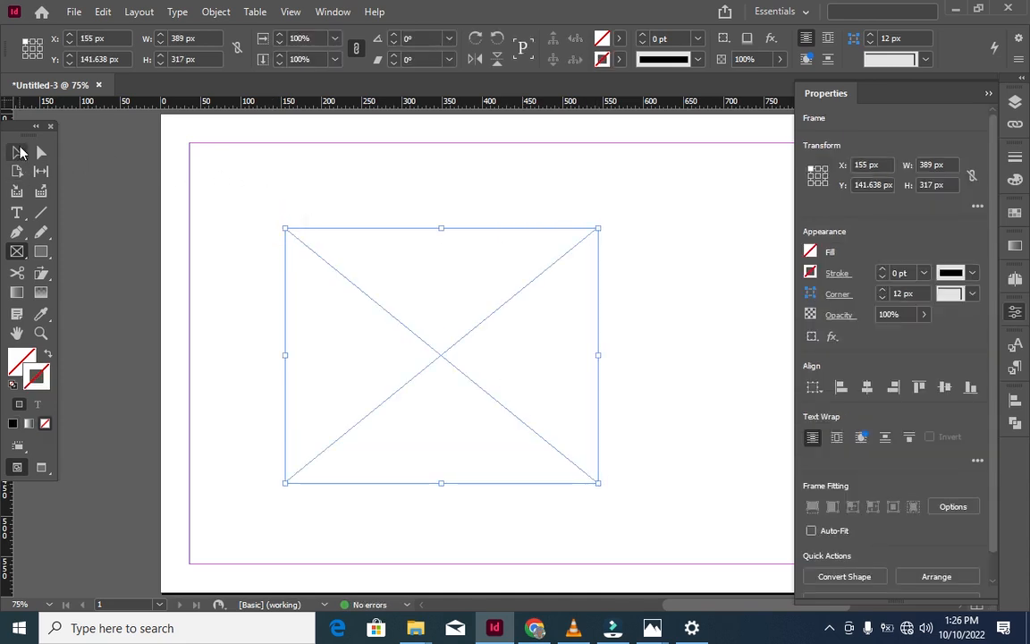
Place the Carlo-Ancelotti image into the selected rectangular frame
left_click(72, 11)
left_click(116, 235)
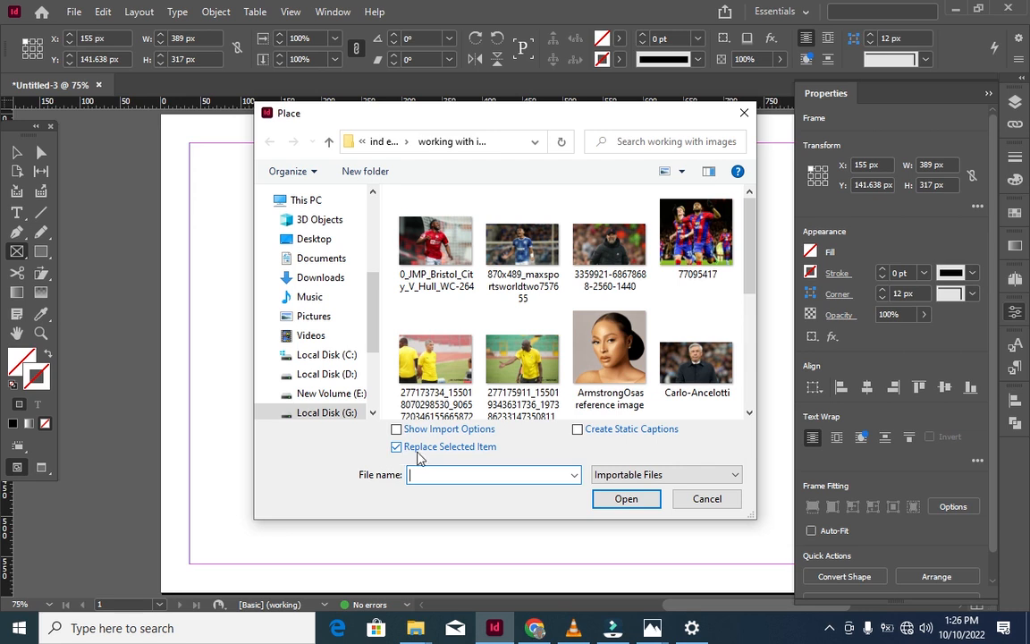
left_click(614, 502)
left_click(625, 503)
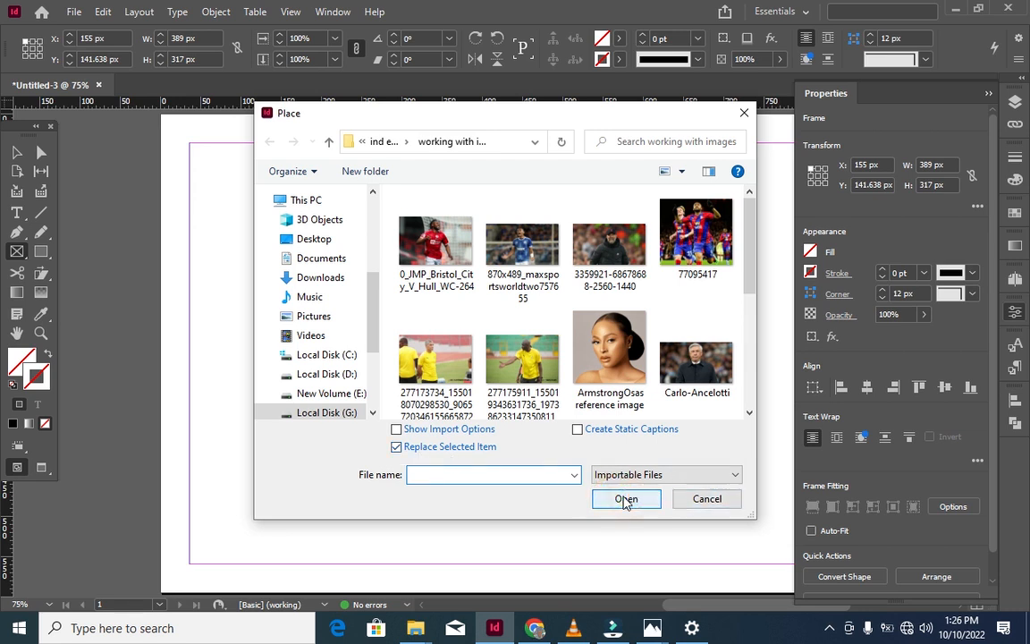
left_click(397, 448)
left_click(621, 500)
left_click(700, 357)
left_click(616, 501)
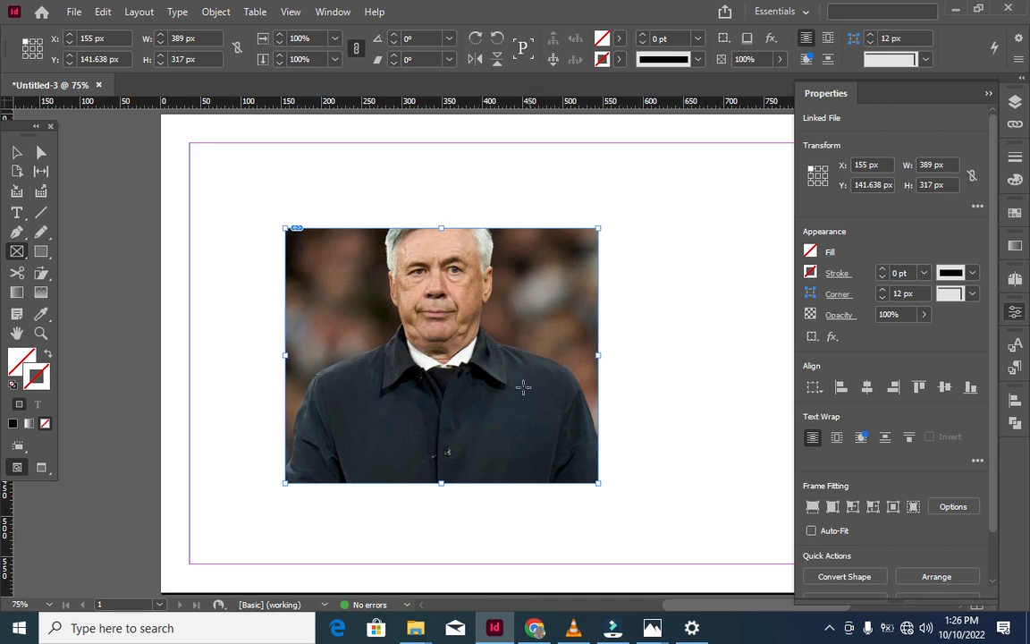
left_click(17, 152)
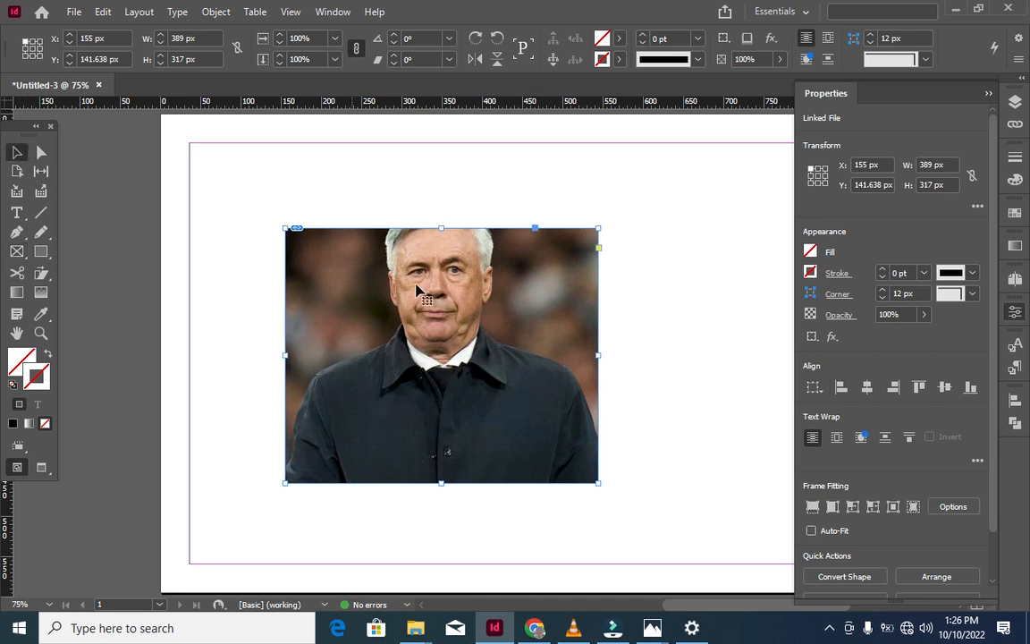
Fit the image in the rectangular frame with Fill Frame Proportionally
right_click(553, 354)
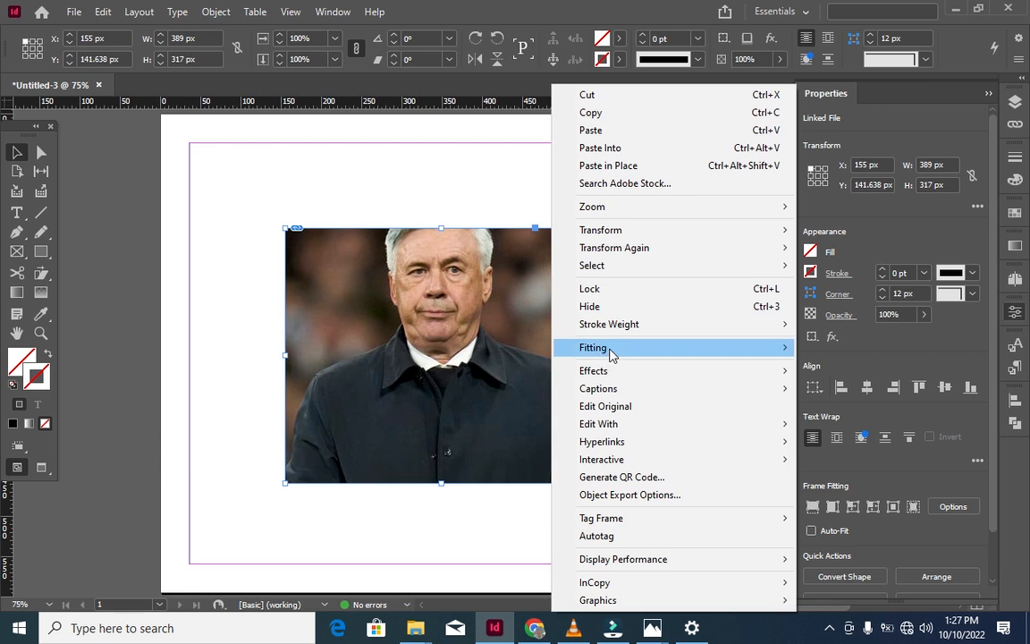
mouse_move(612, 352)
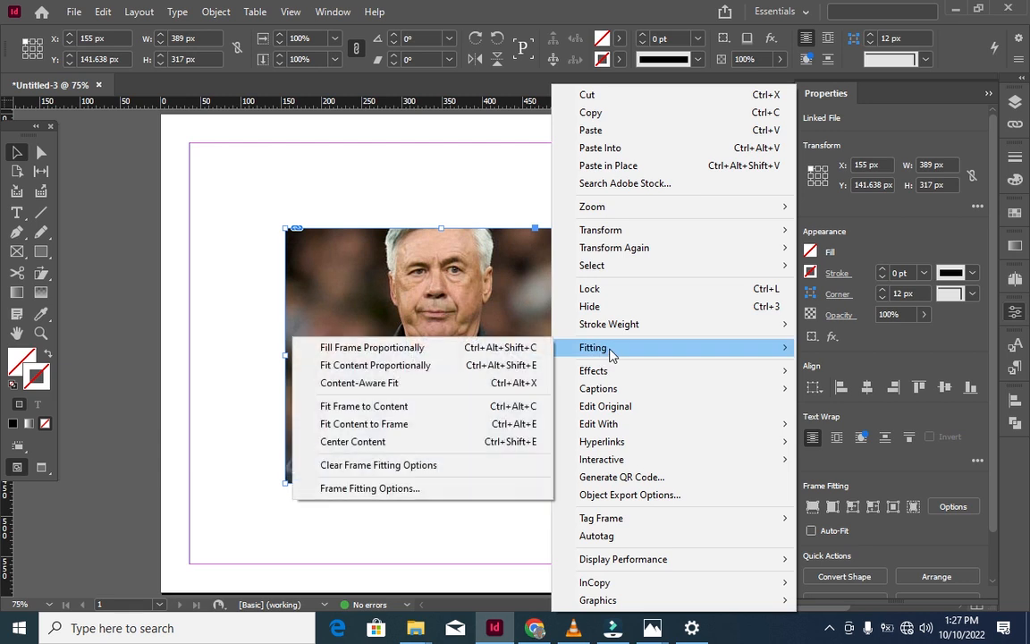
left_click(526, 348)
Apply Content-Aware Fit to the image in the rectangular frame and move it to about X 213 px, Y 139 px
right_click(481, 351)
mouse_move(554, 444)
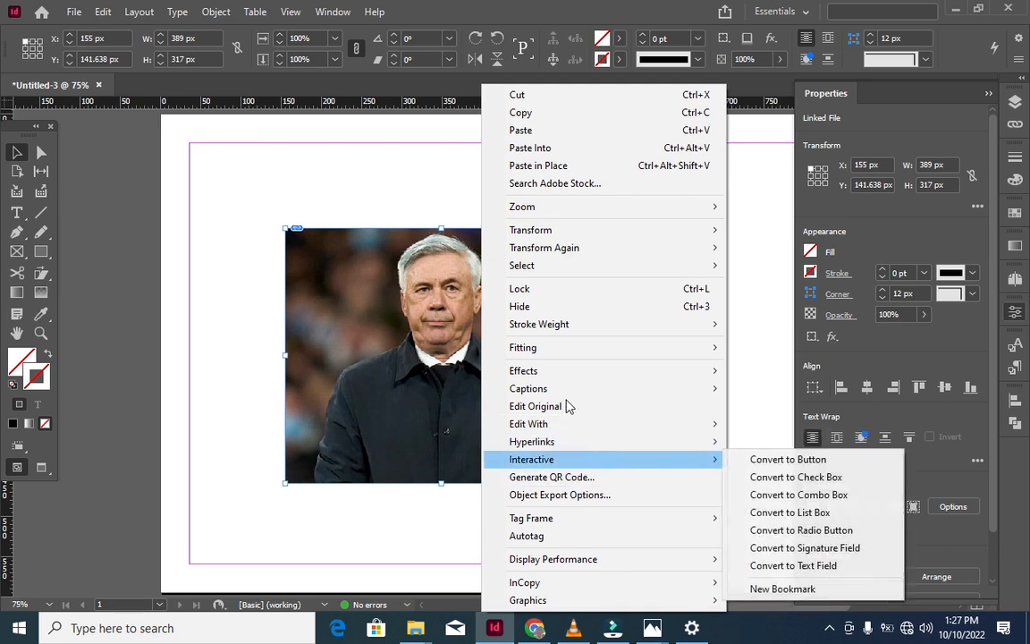
mouse_move(601, 351)
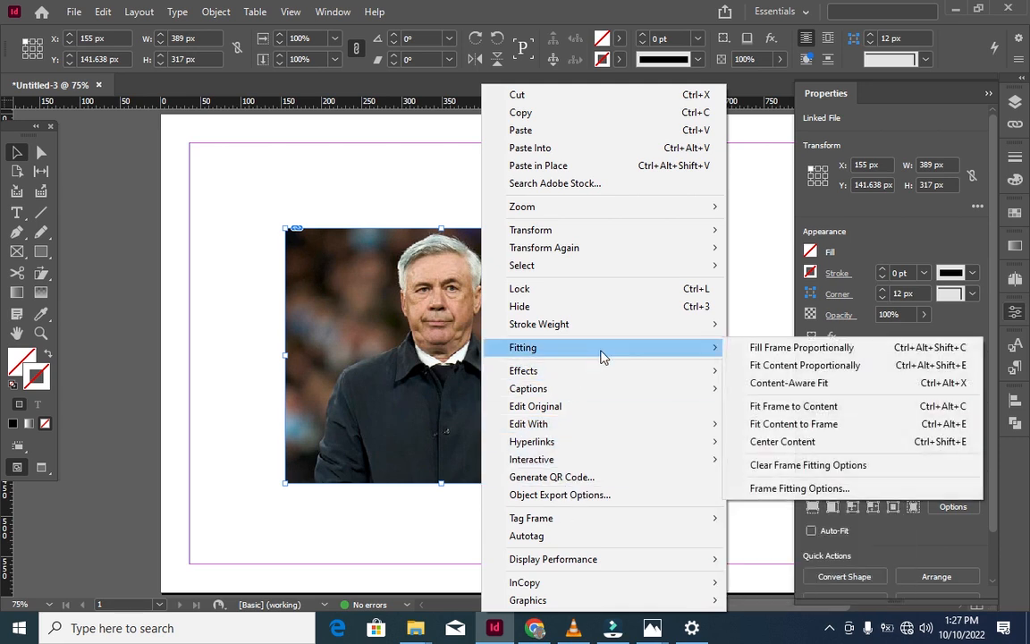
left_click(751, 392)
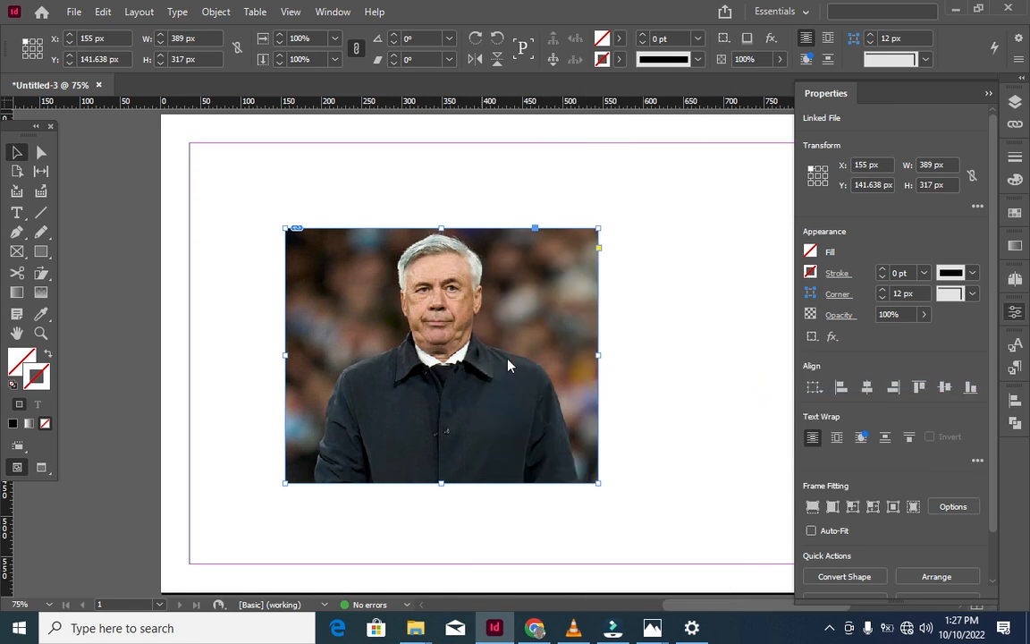
left_click_drag(481, 340, 528, 337)
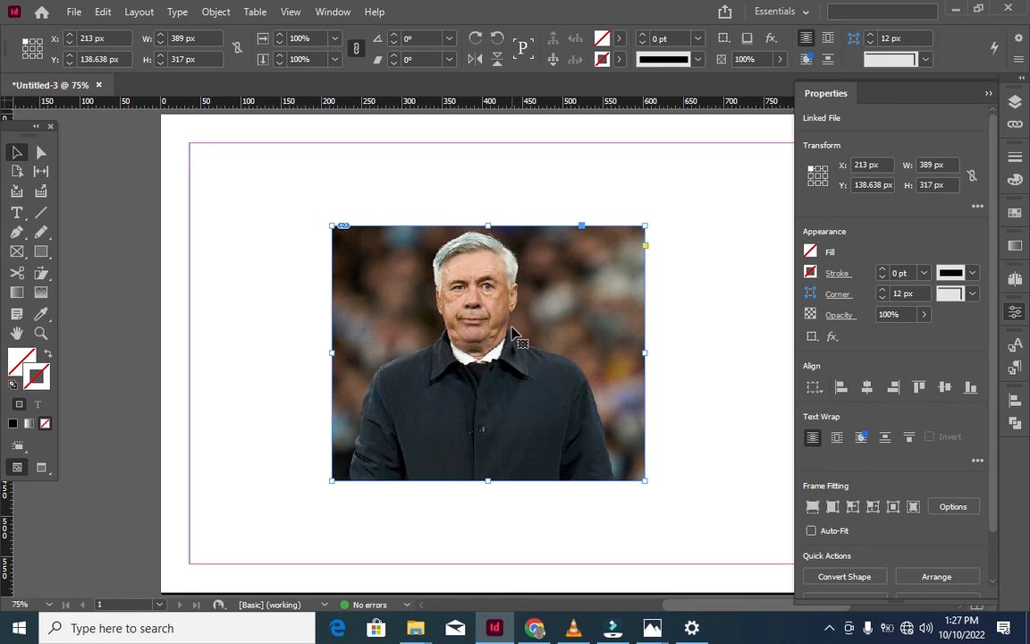
Draw an elliptical frame about 215 by 213 px at about X 76 px, Y 115 px, overlapping the rectangular image's upper-left corner
left_click(16, 251)
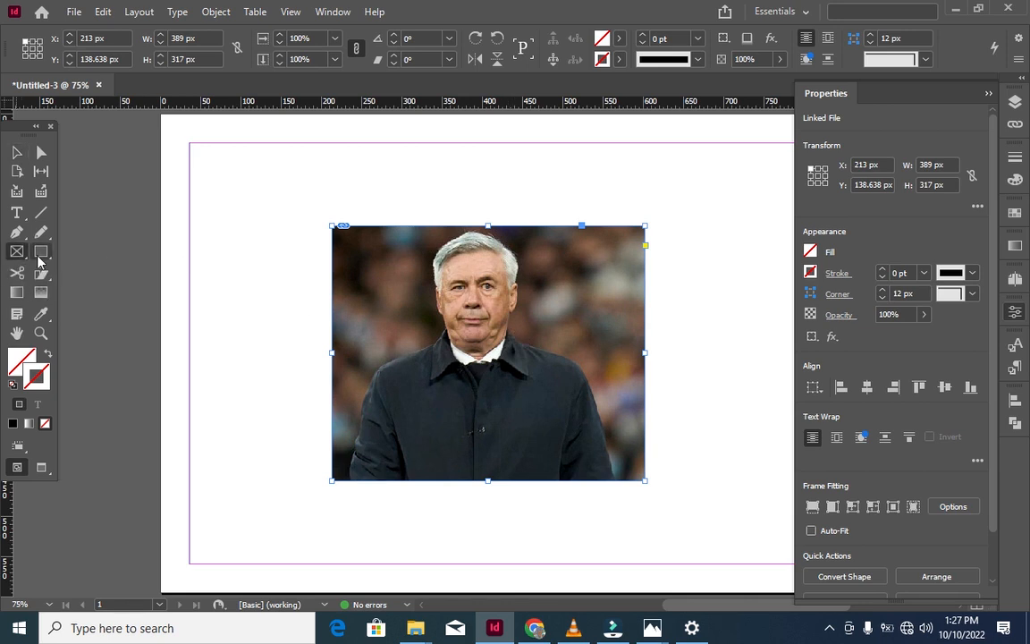
right_click(16, 252)
left_click(78, 283)
left_click_drag(221, 206, 394, 378)
Place the 277175911 image of the man in the yellow shirt into the elliptical frame
left_click(75, 12)
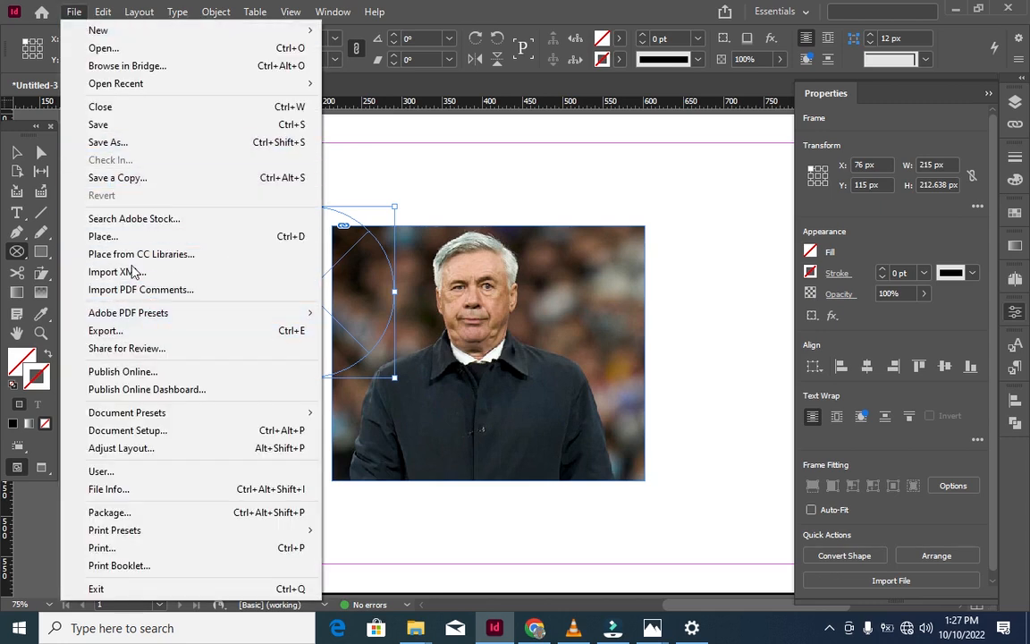
left_click(135, 236)
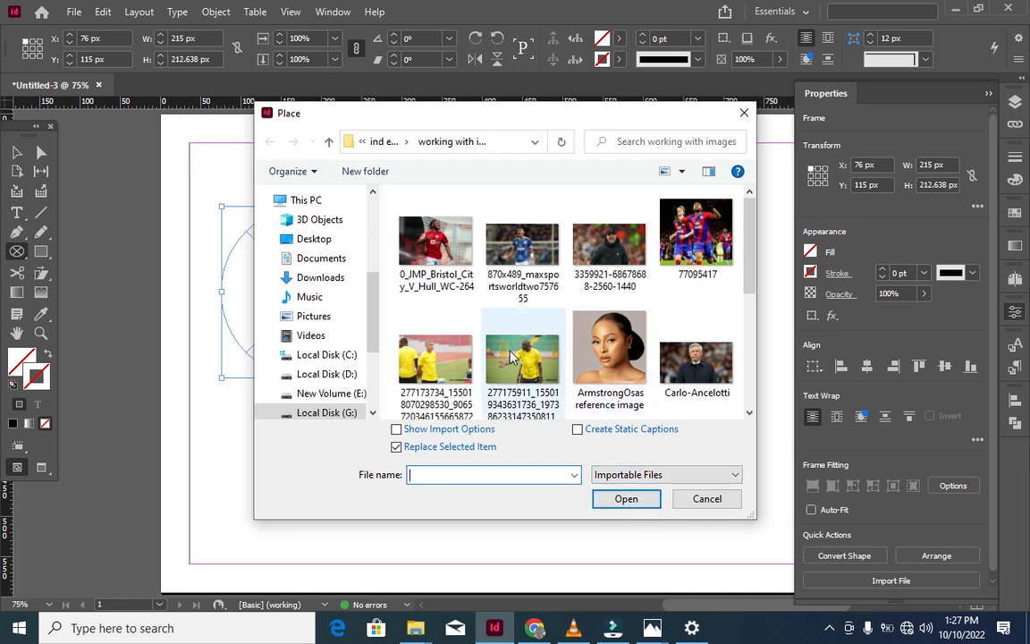
left_click(541, 369)
left_click(624, 499)
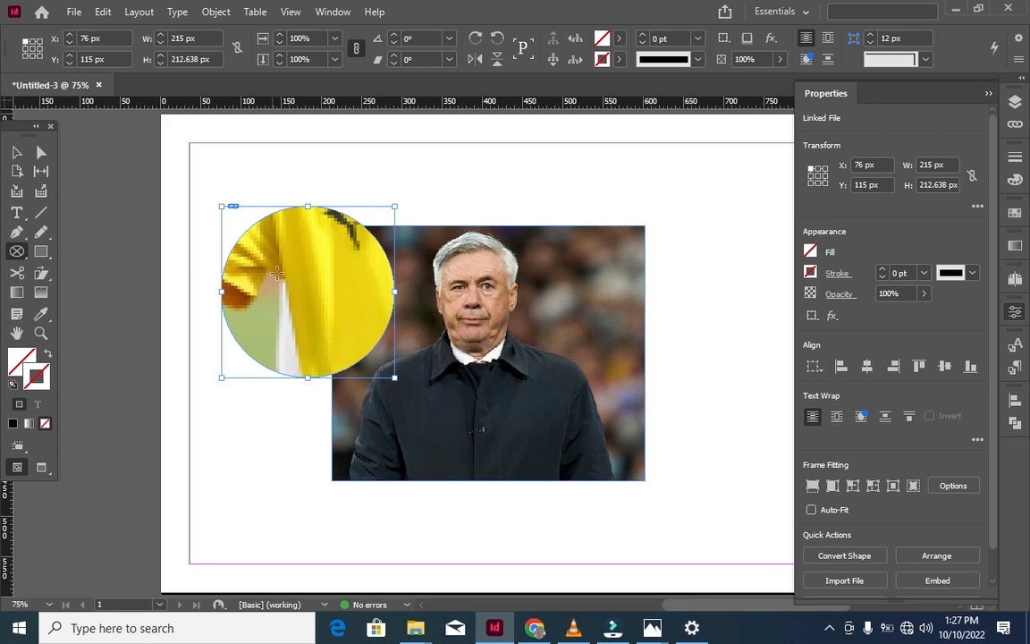
left_click(16, 152)
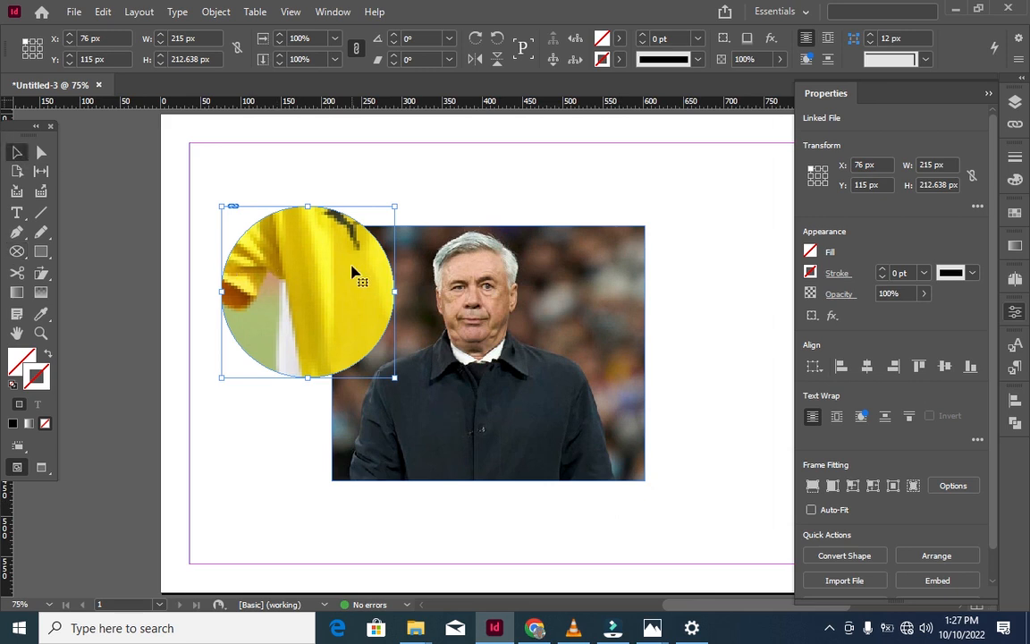
Apply Content-Aware Fit to the image in the elliptical frame
right_click(349, 272)
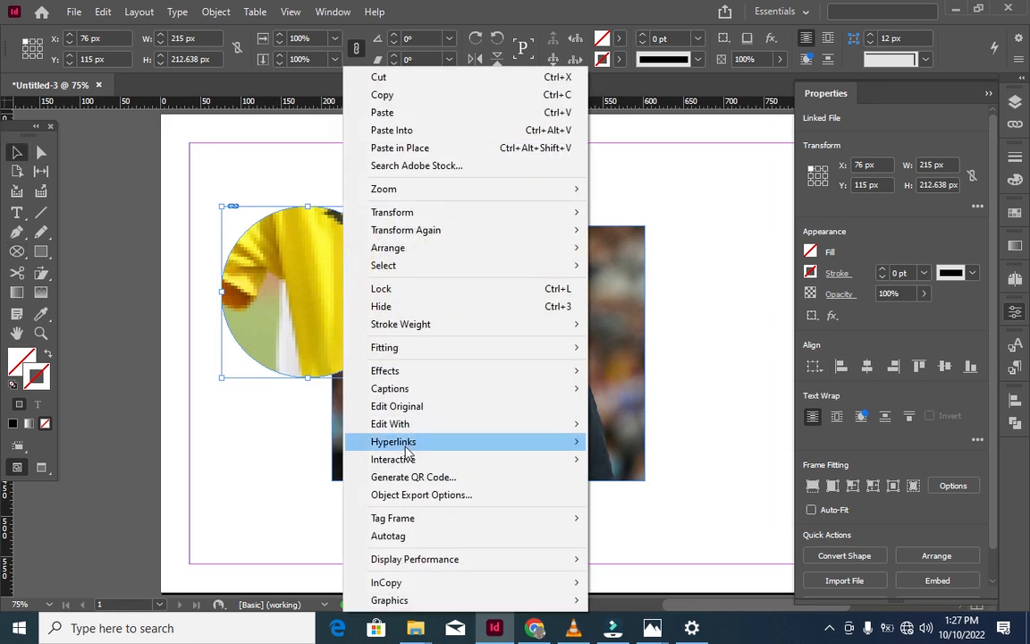
left_click(407, 348)
left_click(634, 384)
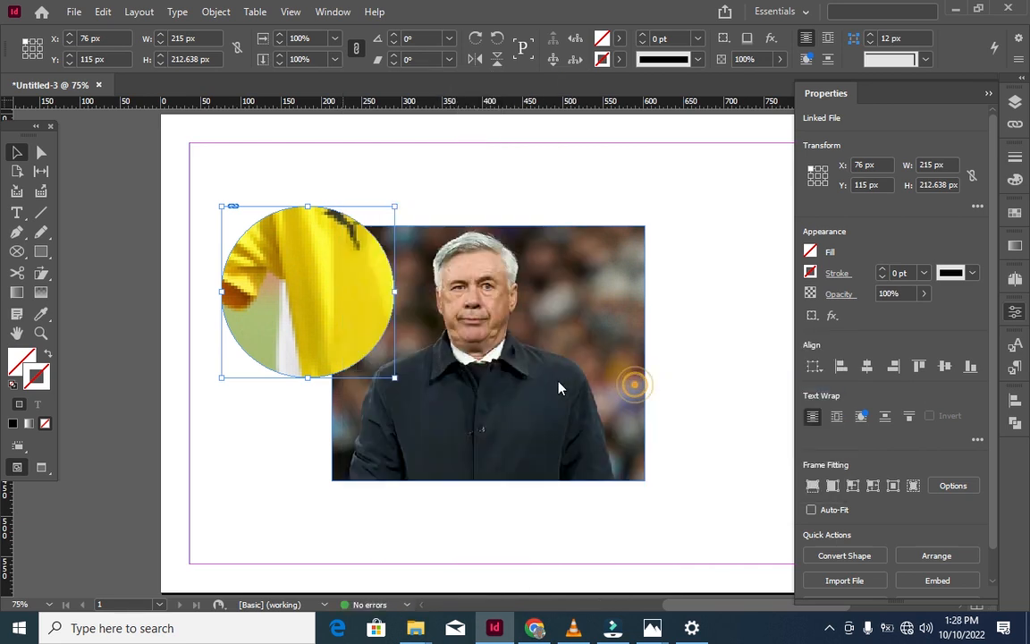
right_click(286, 302)
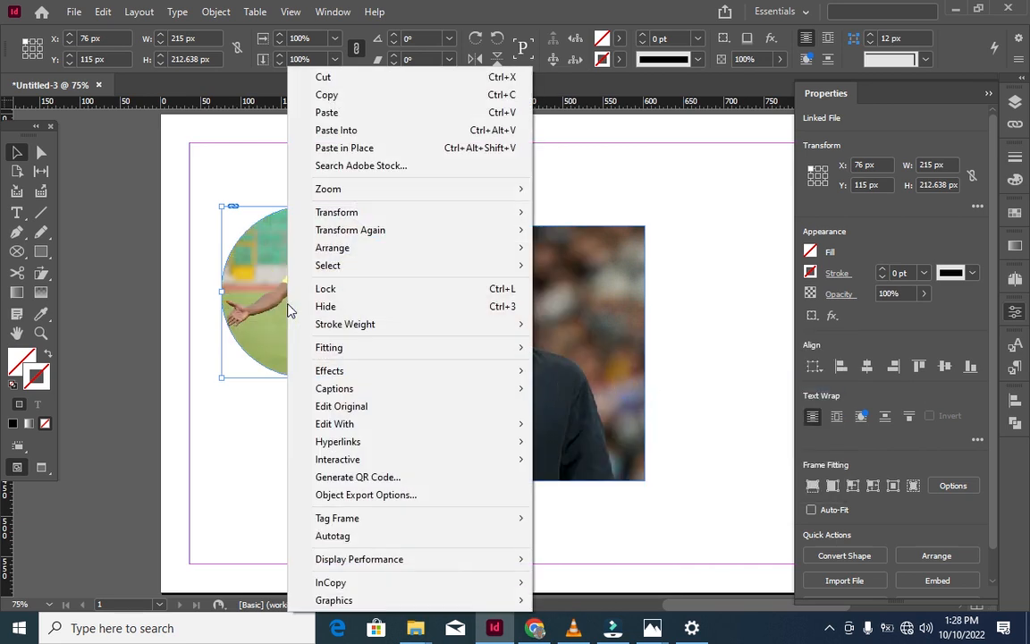
left_click(273, 290)
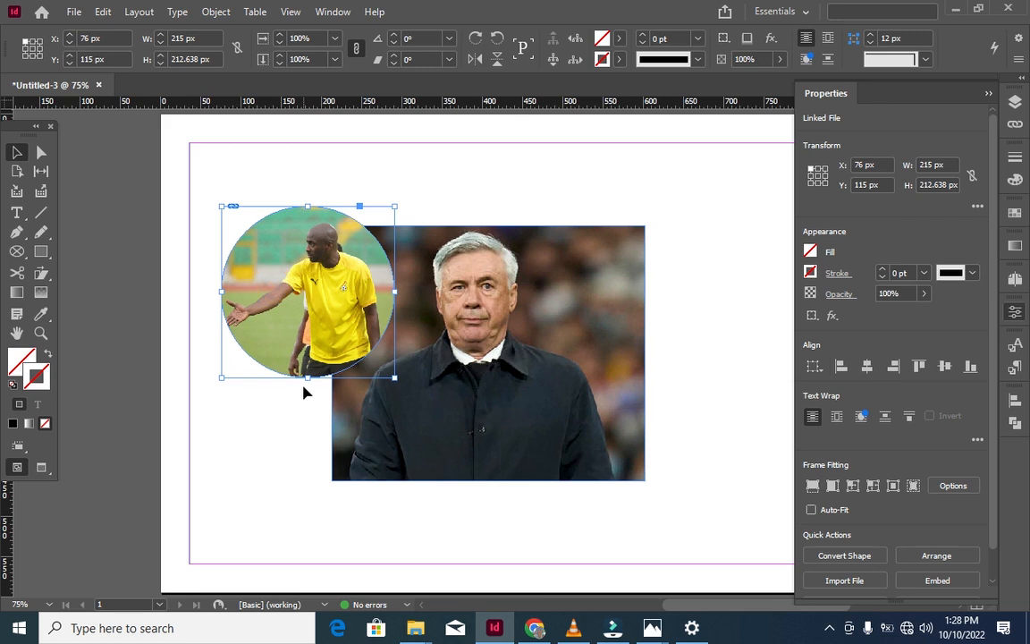
Apply Fill Frame Proportionally to the image in the elliptical frame and review the other fitting options
right_click(295, 326)
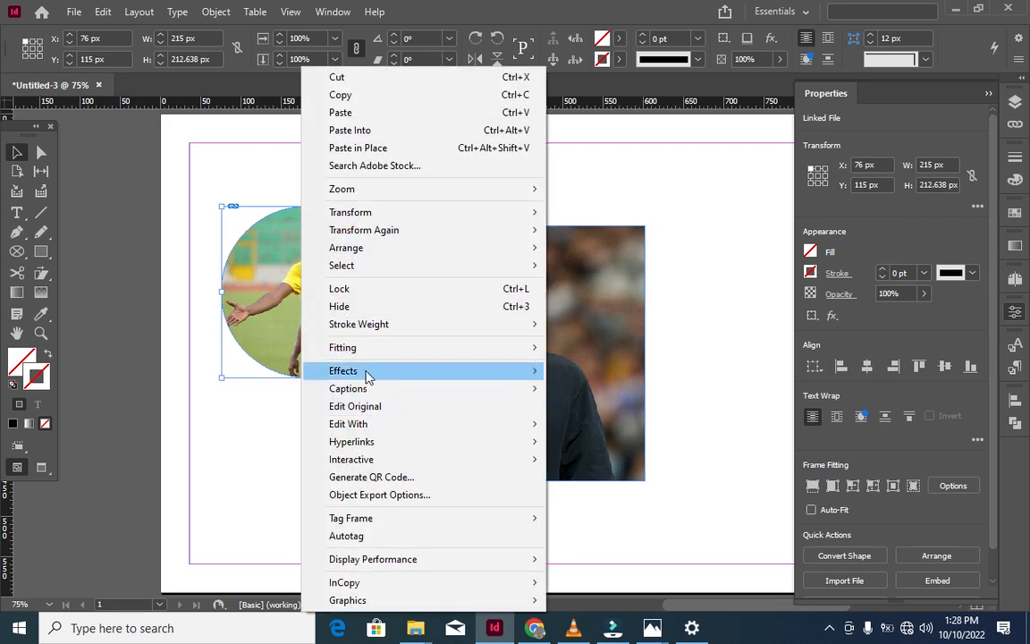
mouse_move(378, 349)
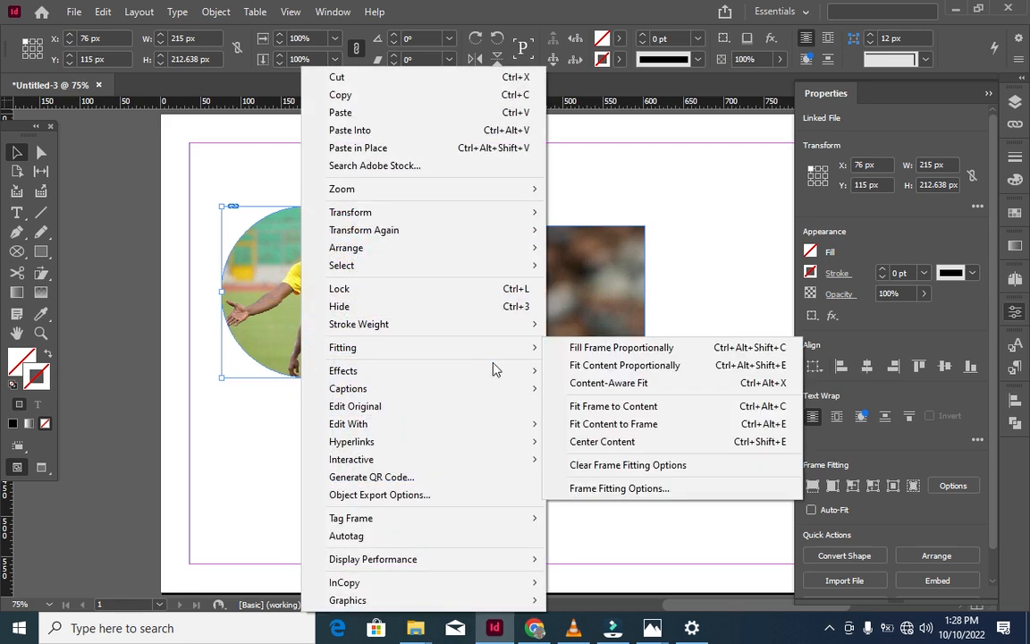
left_click(603, 349)
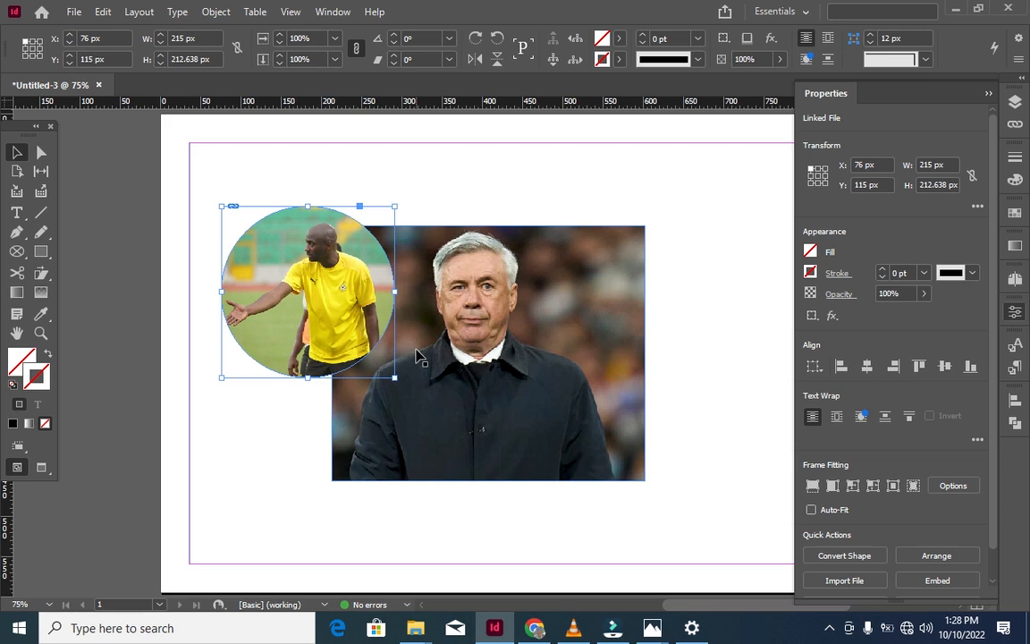
right_click(329, 315)
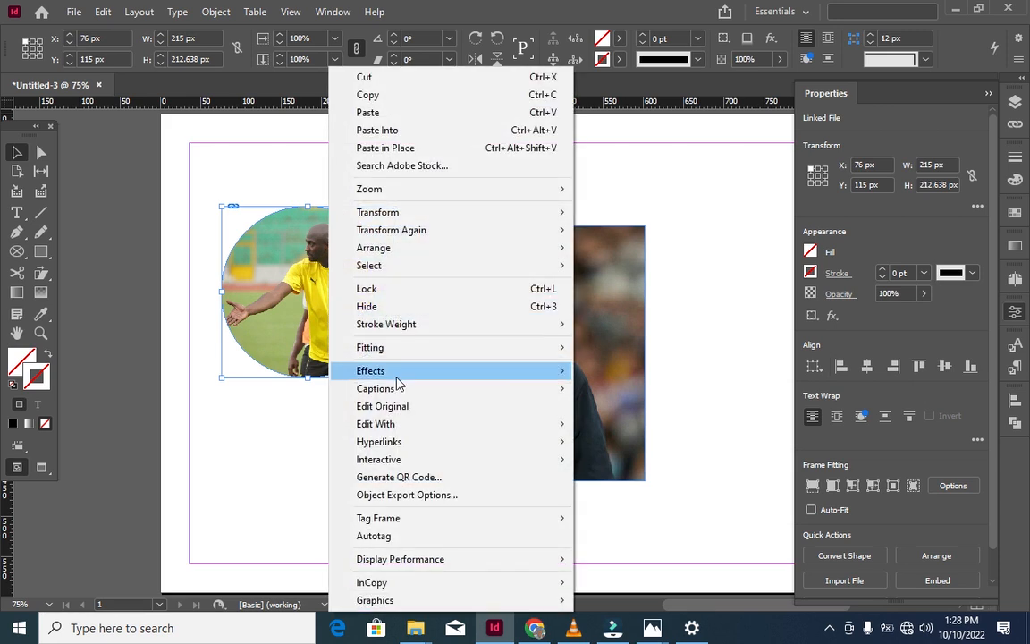
left_click(401, 347)
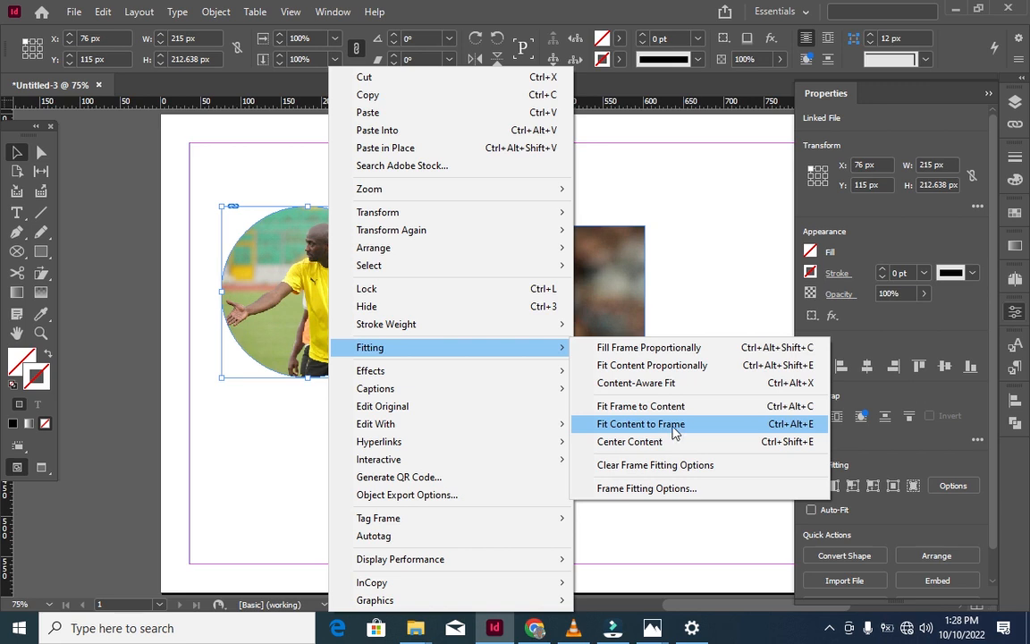
Move the rectangular frame to about X 404 px, Y 105 px and the elliptical frame to about X 49 px, Y 122 px
left_click(633, 278)
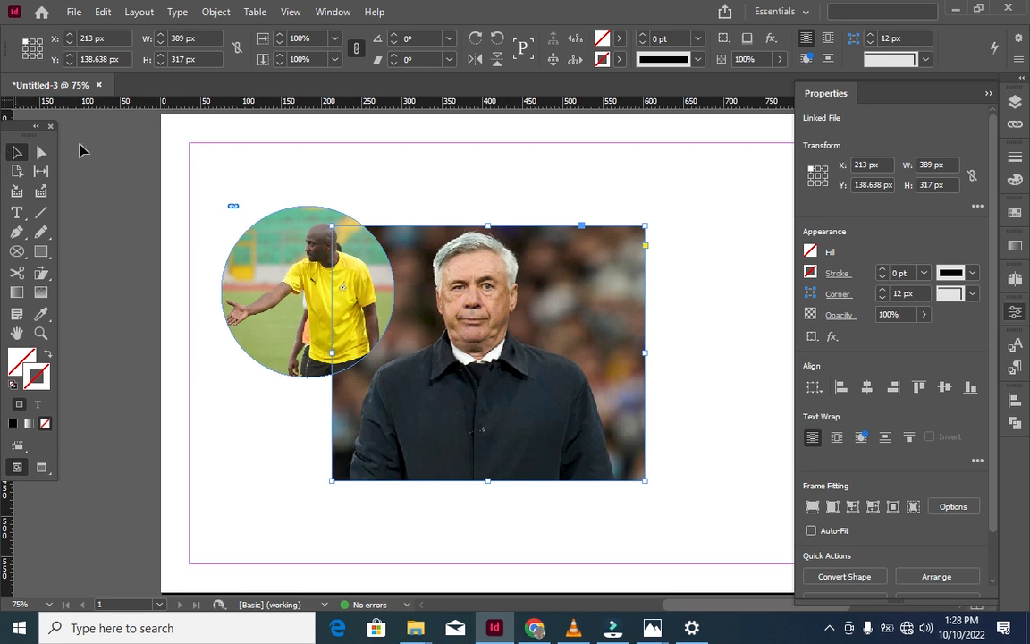
left_click_drag(561, 312, 685, 341)
left_click(988, 93)
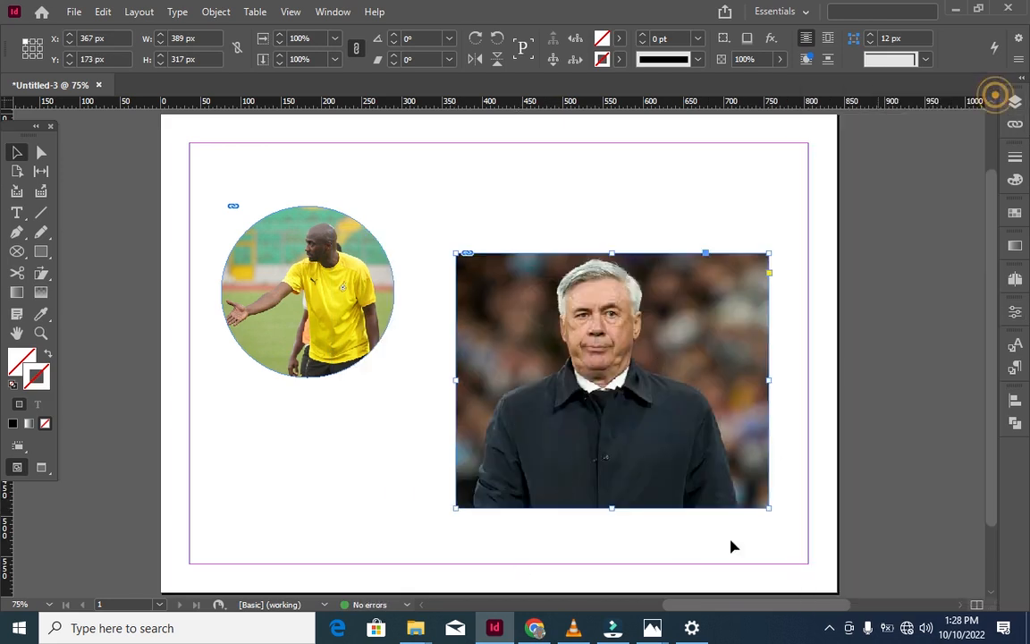
left_click_drag(636, 336, 666, 281)
mouse_move(355, 298)
left_mouse_down()
mouse_move(308, 300)
mouse_move(336, 305)
left_mouse_up()
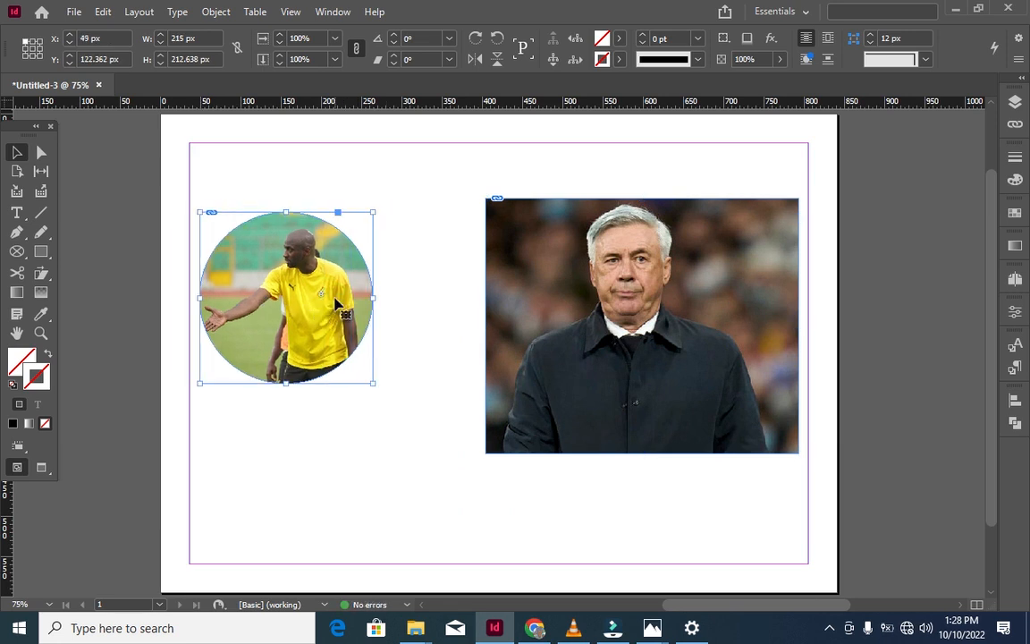
Replace the rectangular frame's image with 0_JMP_Bristol_City_V_Hull_WC-264 and shift the picture slightly right and down inside the frame
left_click(733, 358)
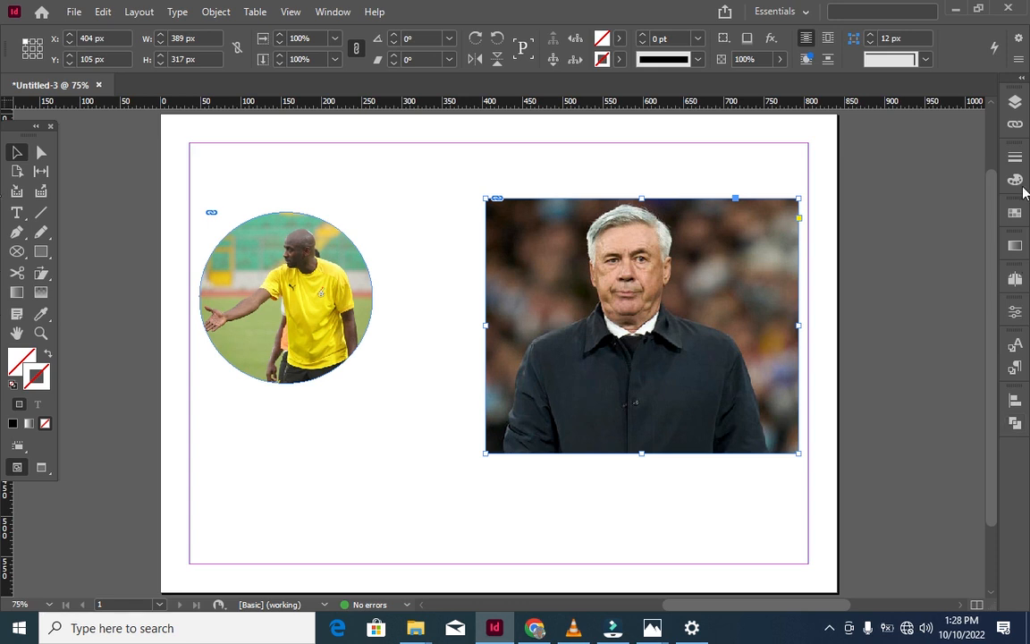
left_click(1015, 311)
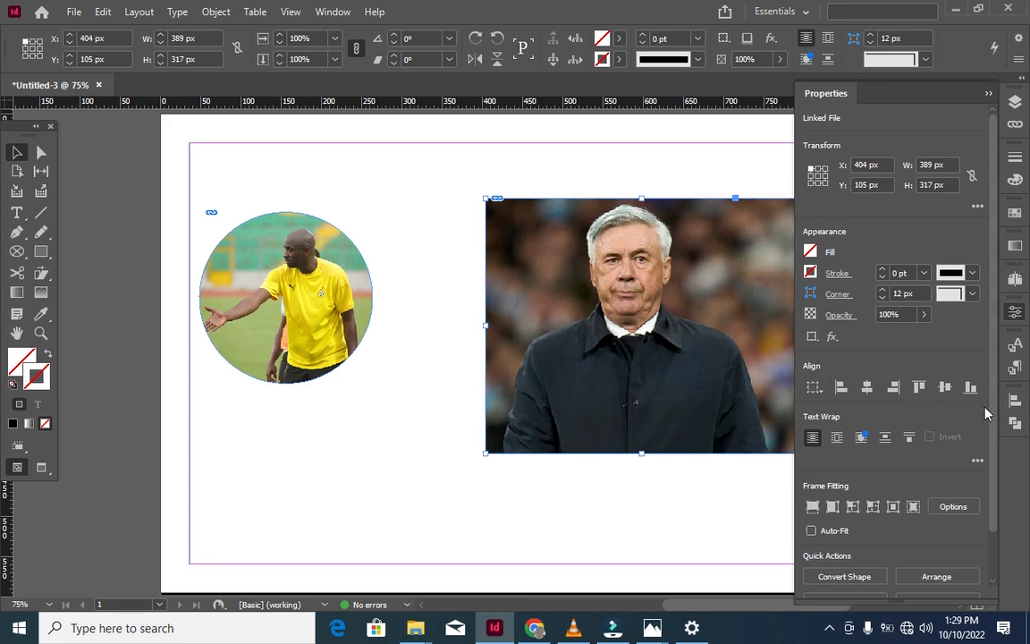
scroll(992, 407, "down", 2)
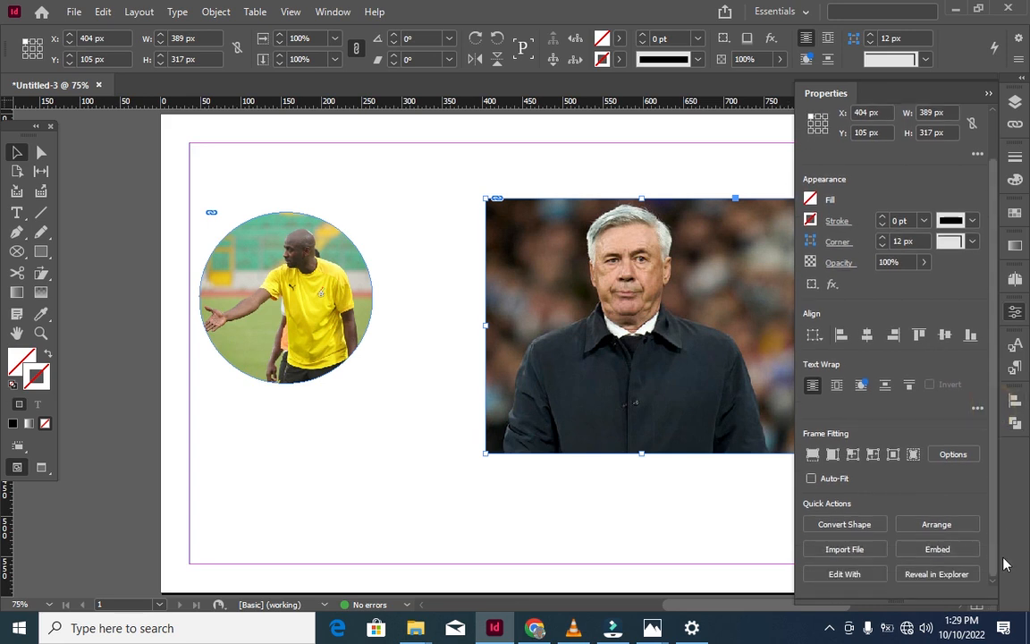
left_click(840, 556)
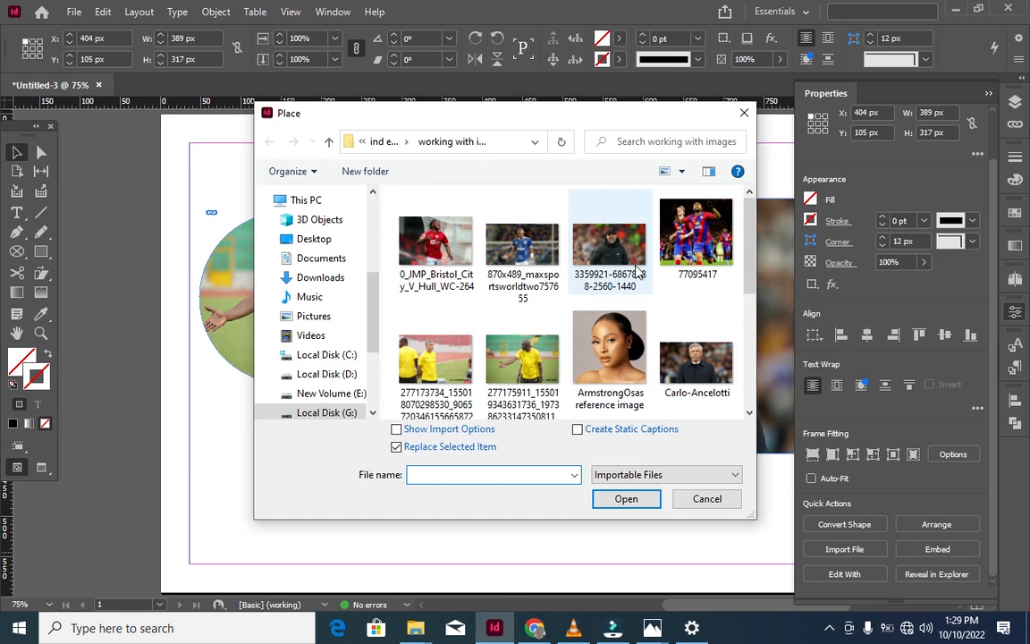
left_click(428, 252)
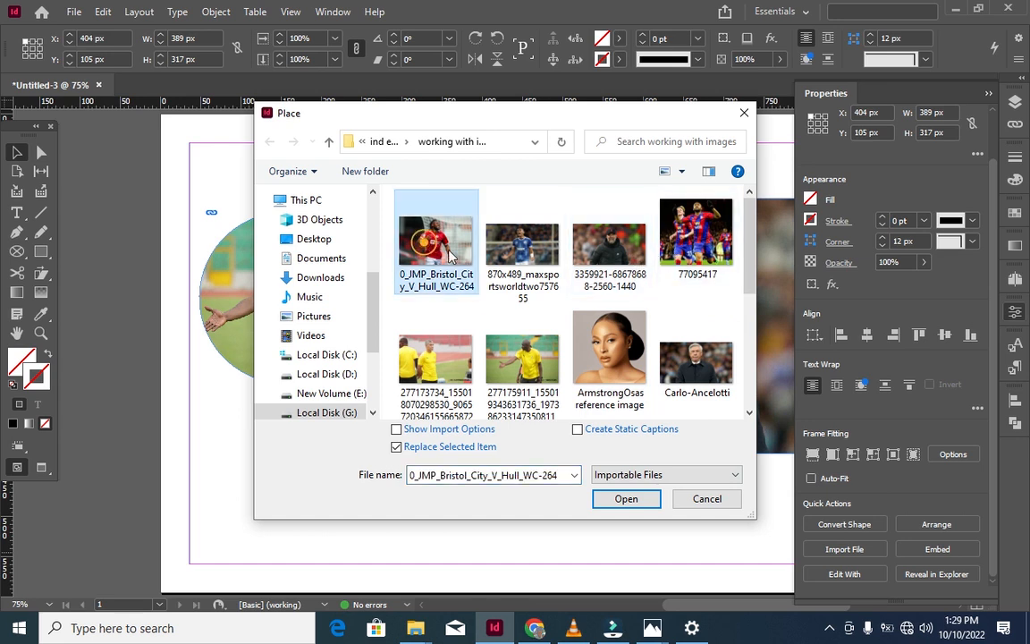
left_click(615, 498)
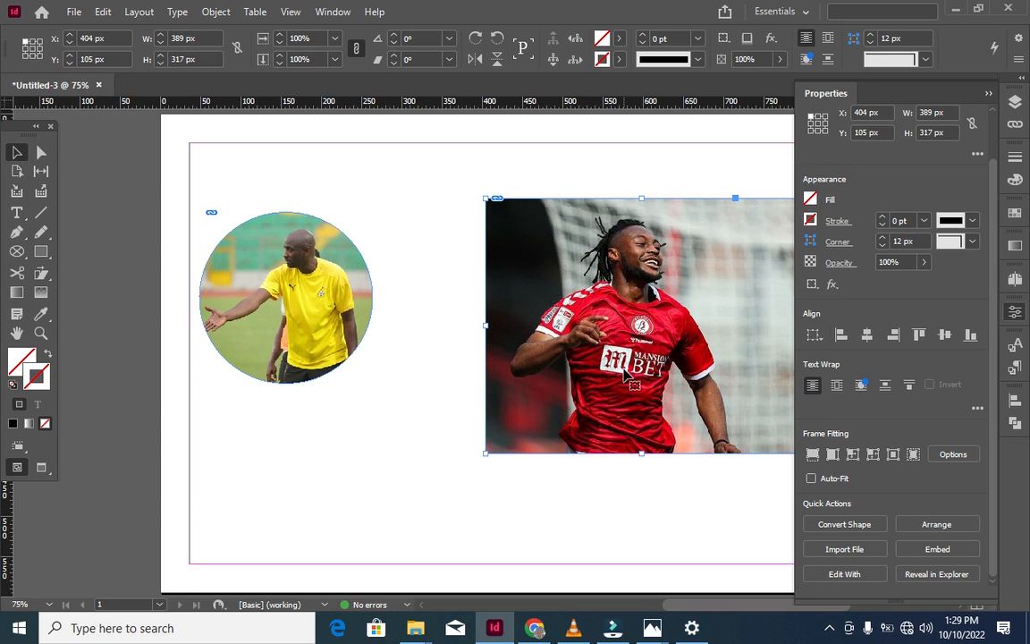
left_click_drag(624, 317, 669, 336)
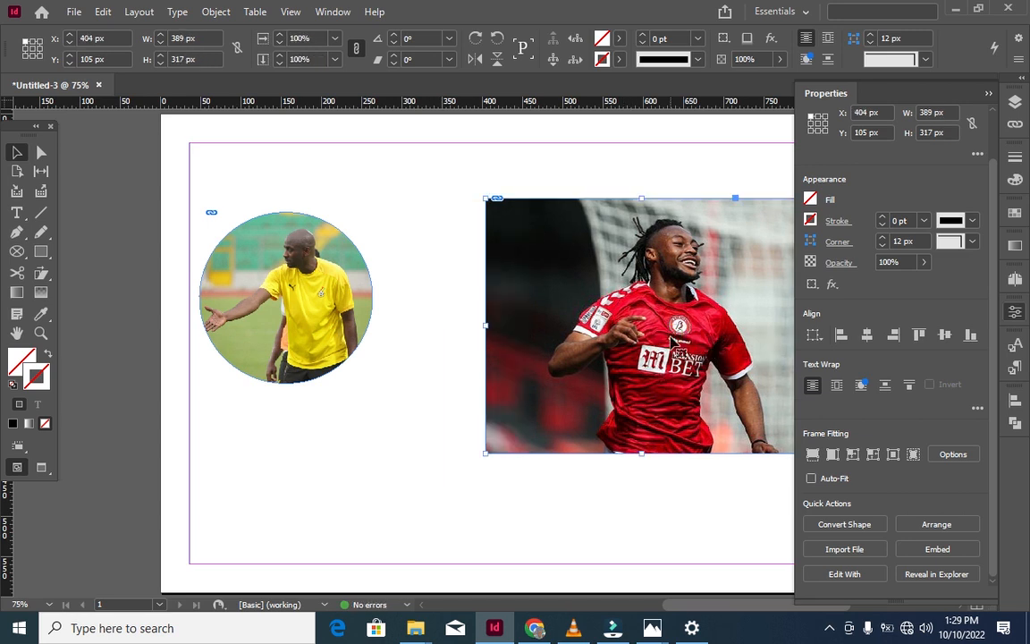
Place the 870x489_maxsportsworldtwo757655 image into the elliptical frame in place of the man in the yellow shirt
left_click(283, 253)
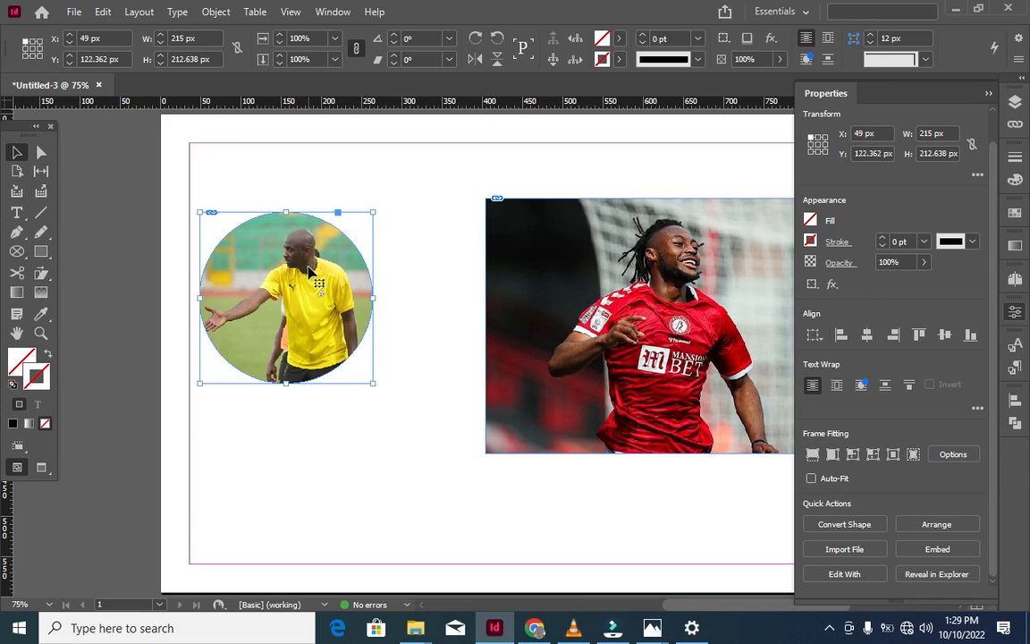
left_click(424, 226)
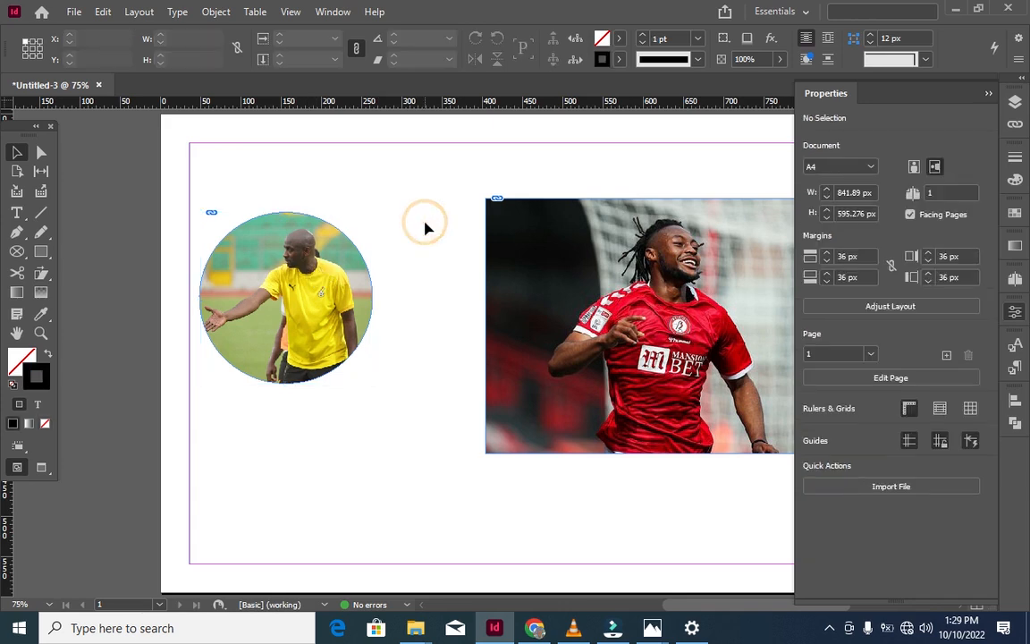
left_click(75, 12)
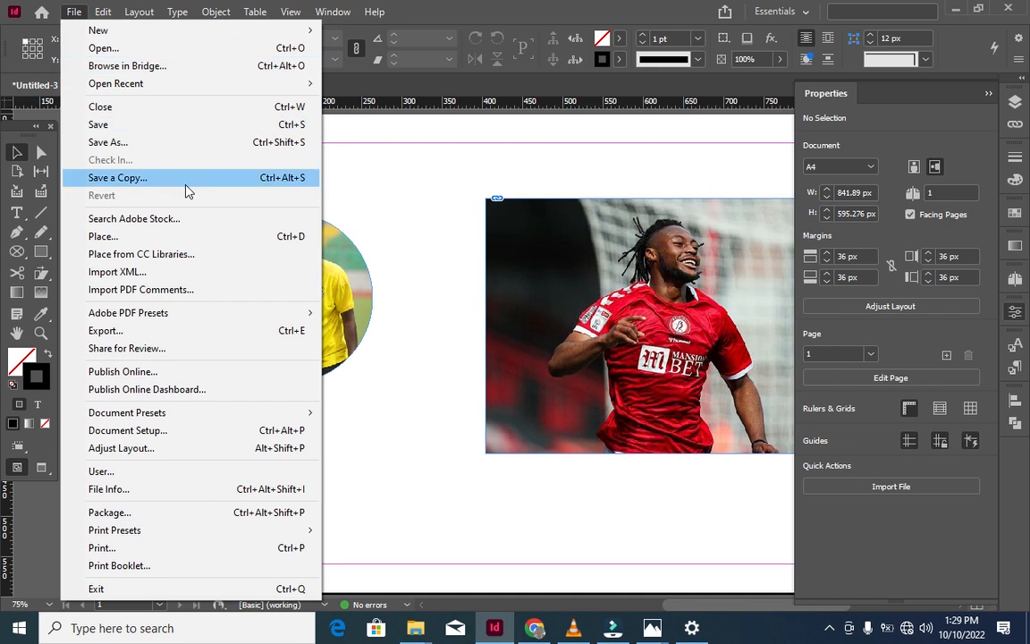
left_click(171, 234)
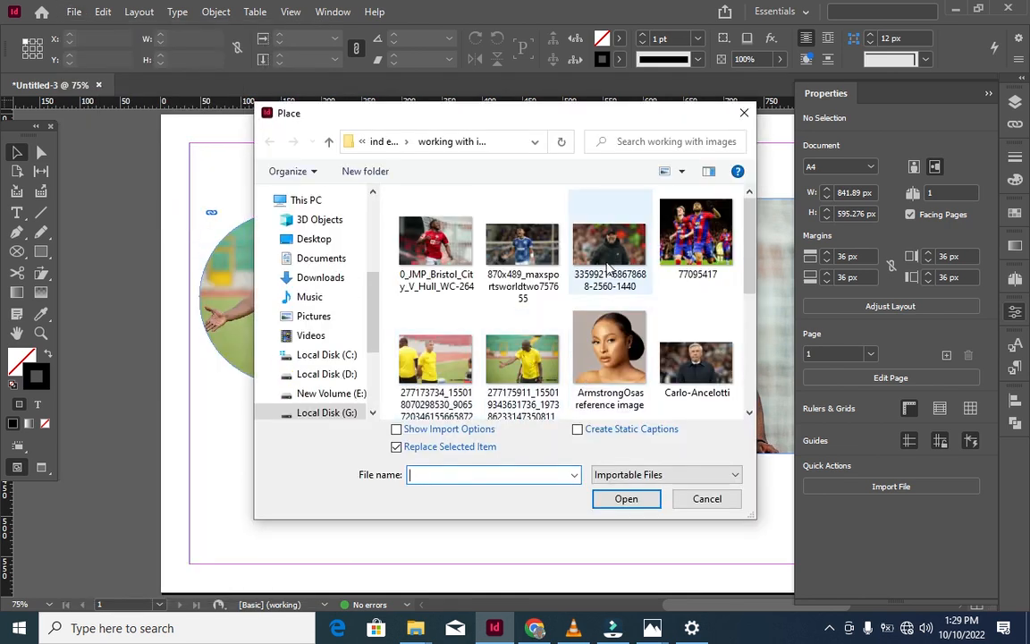
left_click(494, 266)
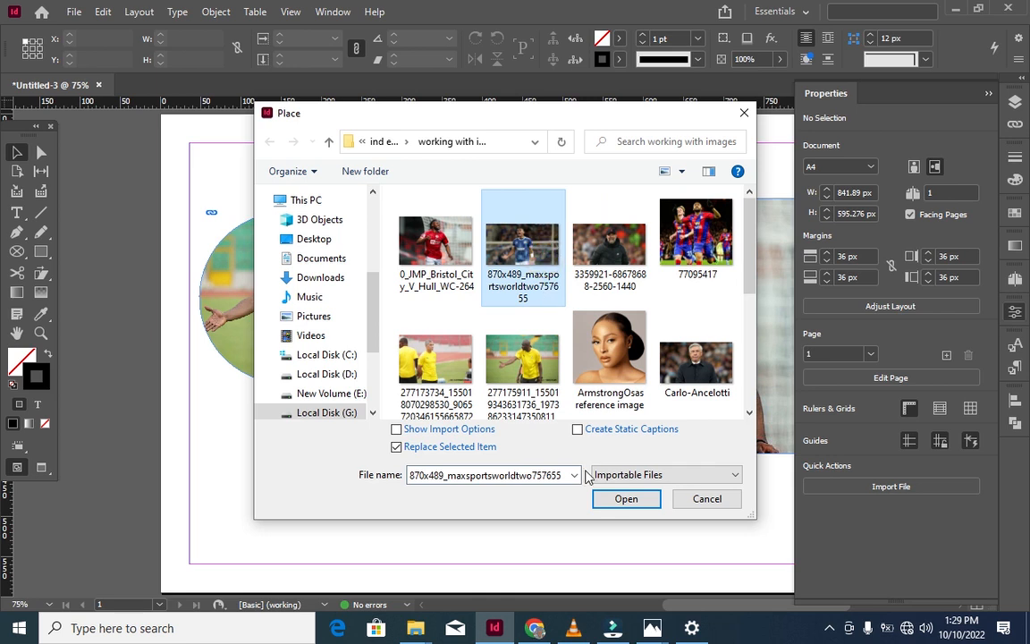
left_click(613, 500)
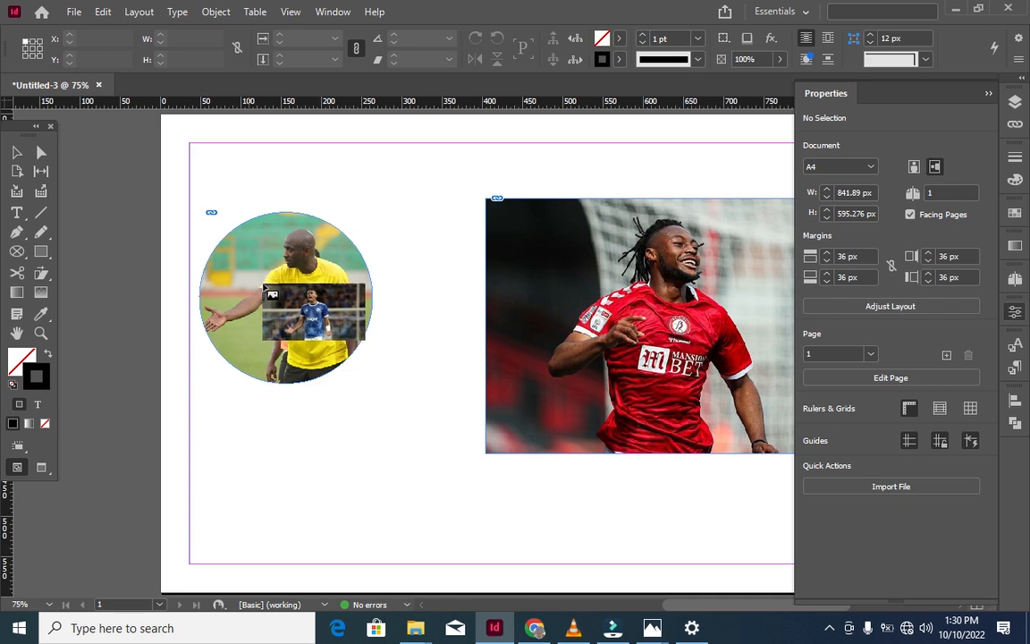
left_click(269, 288)
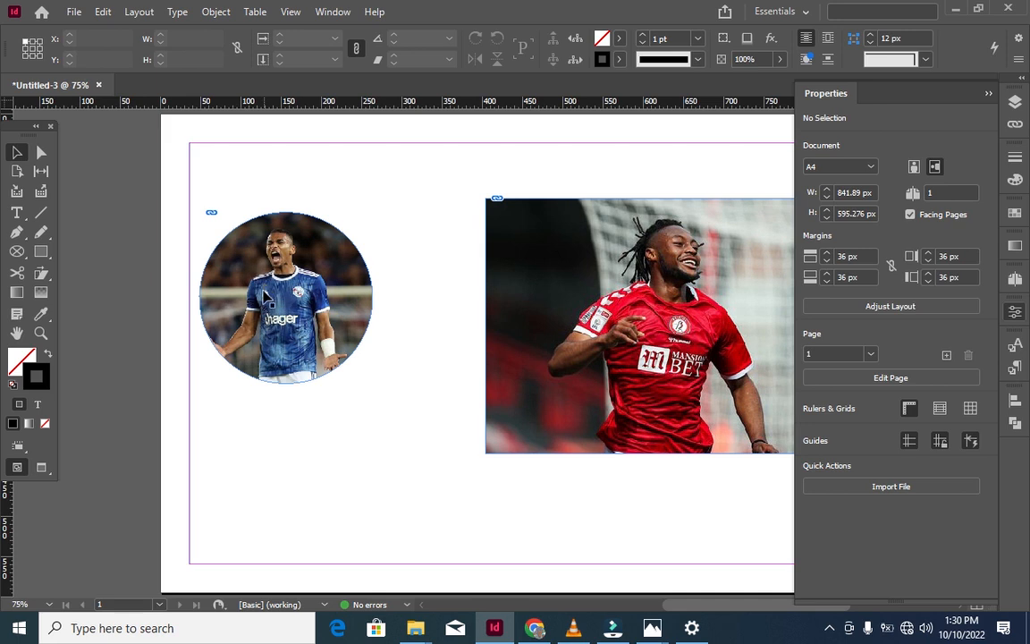
Move the rectangular frame against the ellipse's right edge, at about X 264 px, Y 106 px
left_click_drag(616, 309, 506, 304)
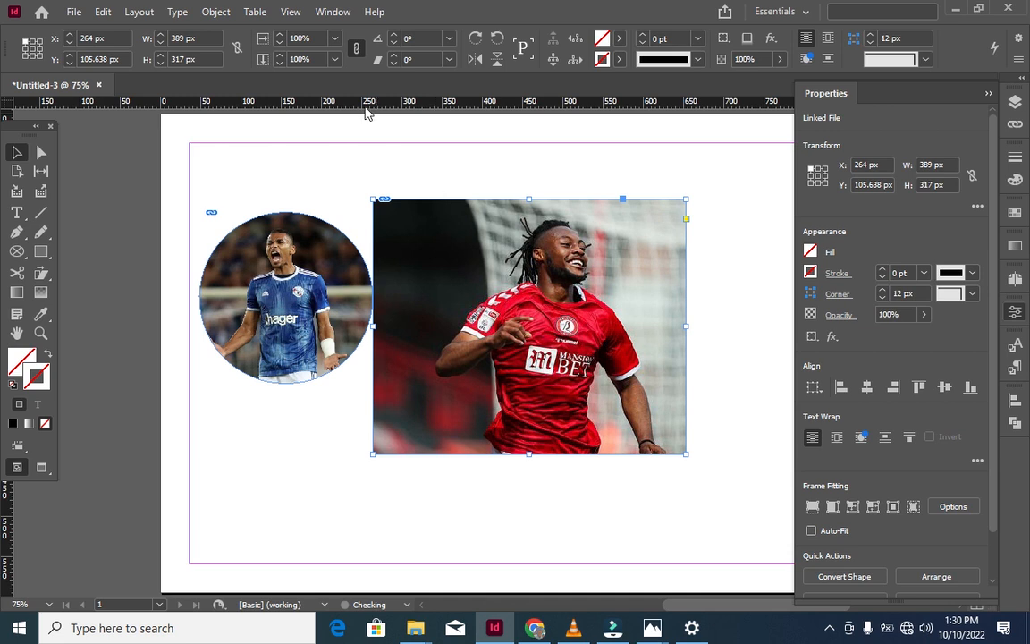
Set the document's display performance to High Quality Display
left_click(330, 12)
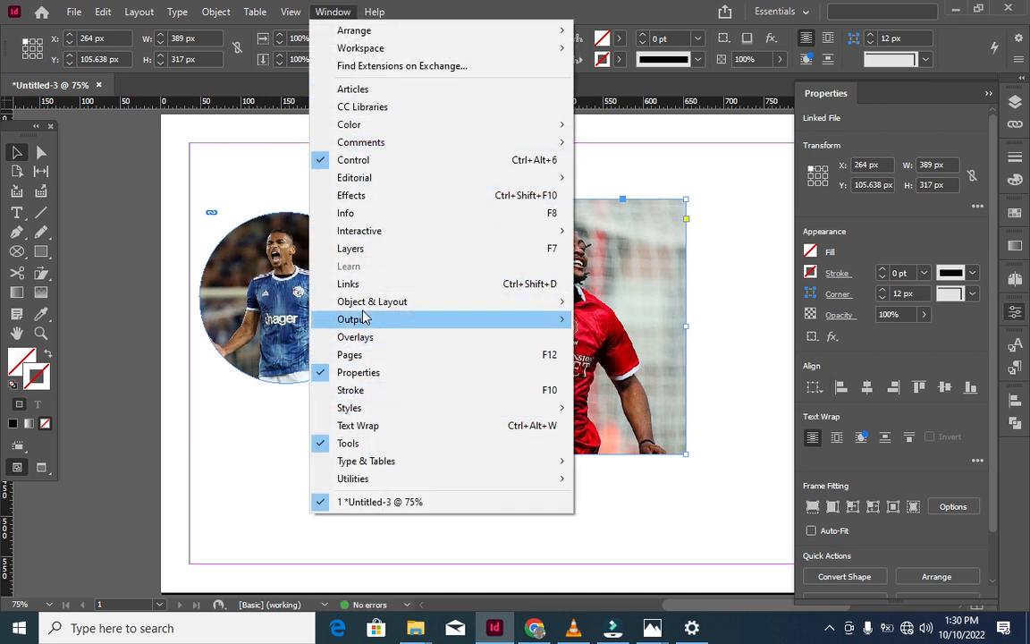
key("Escape")
left_click(249, 12)
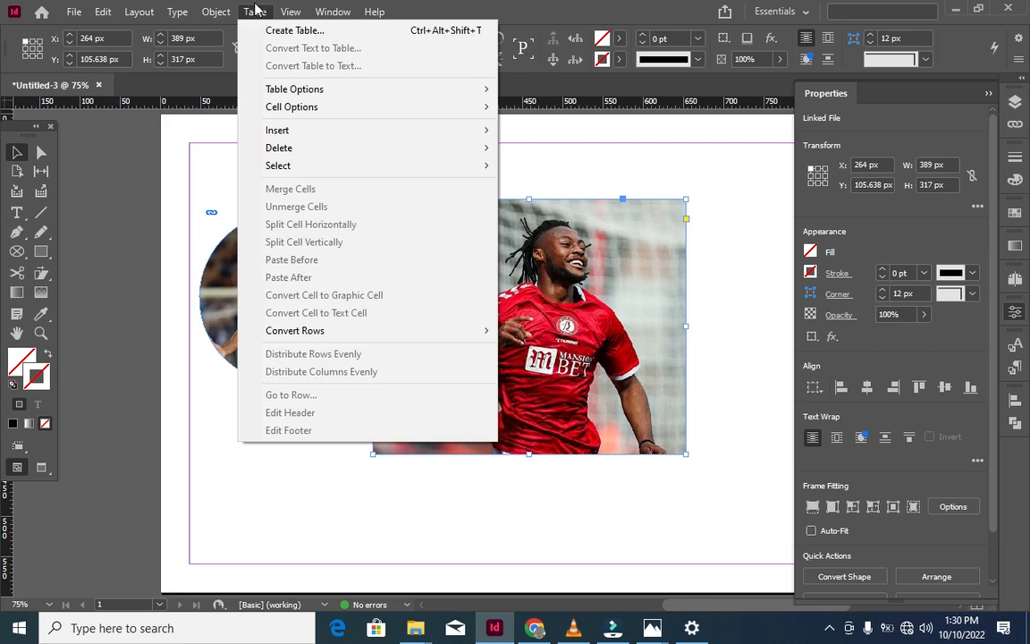
mouse_move(284, 12)
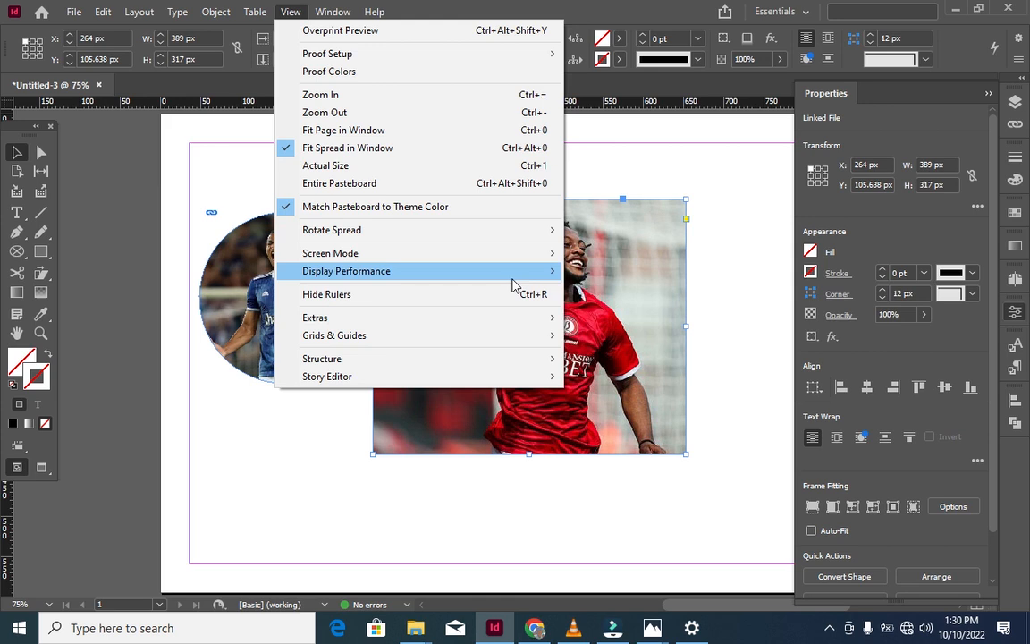
mouse_move(512, 273)
left_click(606, 308)
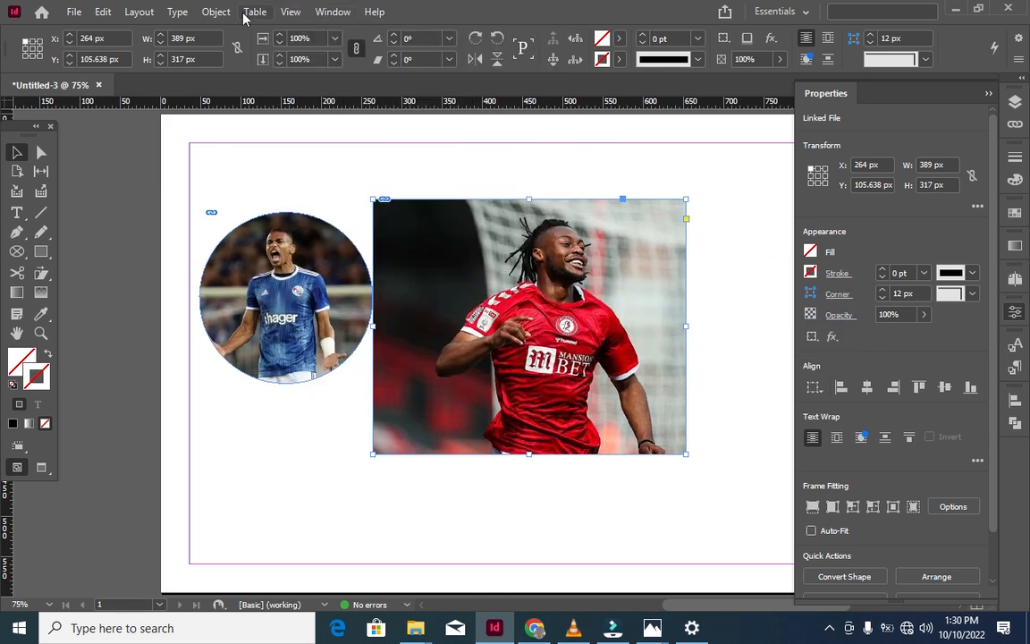
Switch the document's display performance to Typical Display
left_click(294, 14)
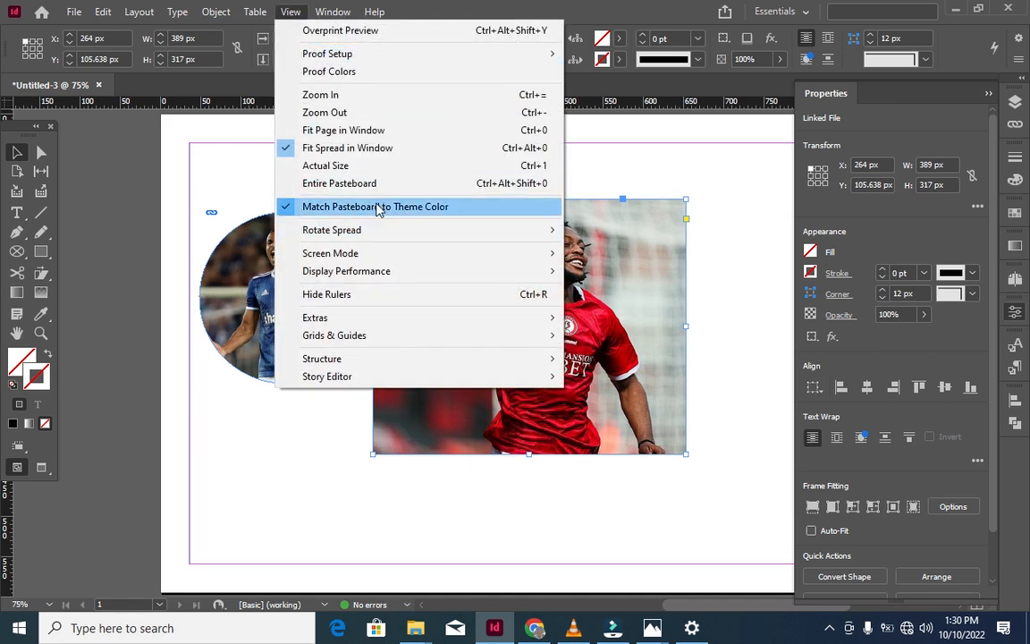
left_click(437, 271)
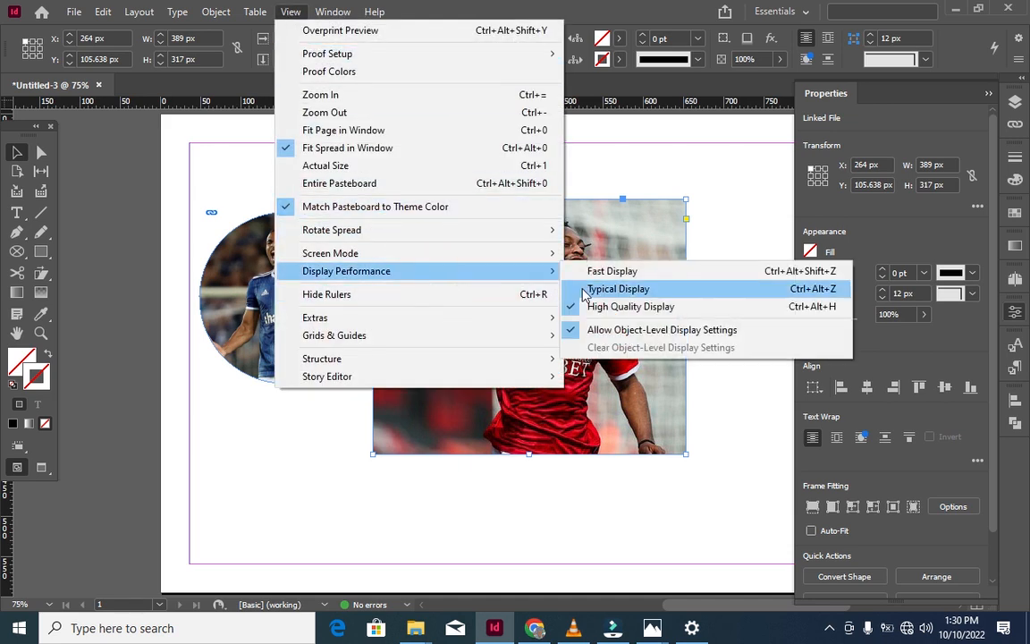
left_click(582, 289)
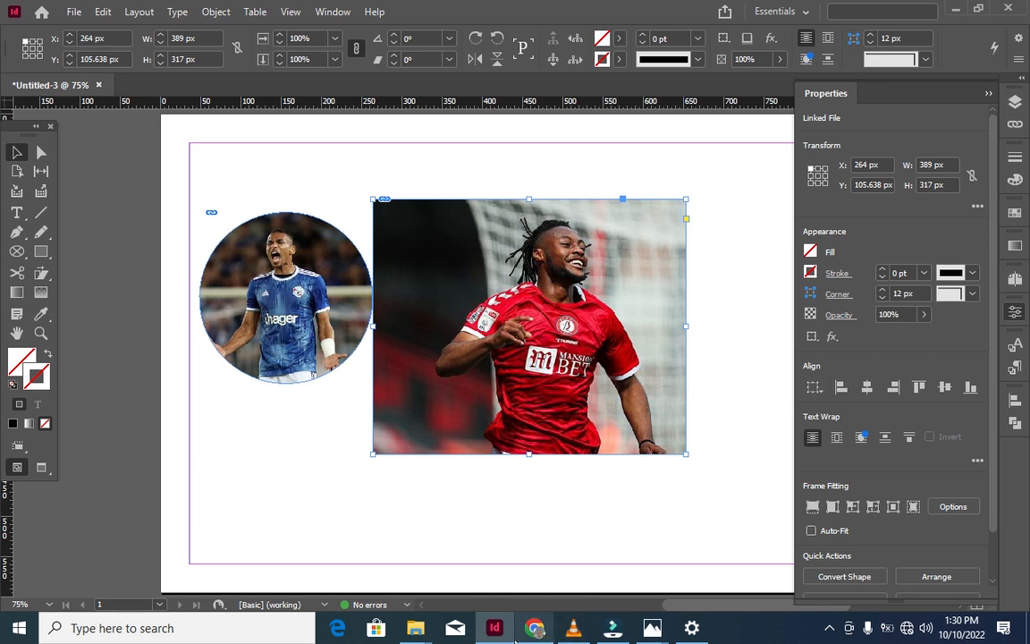
mouse_move(413, 630)
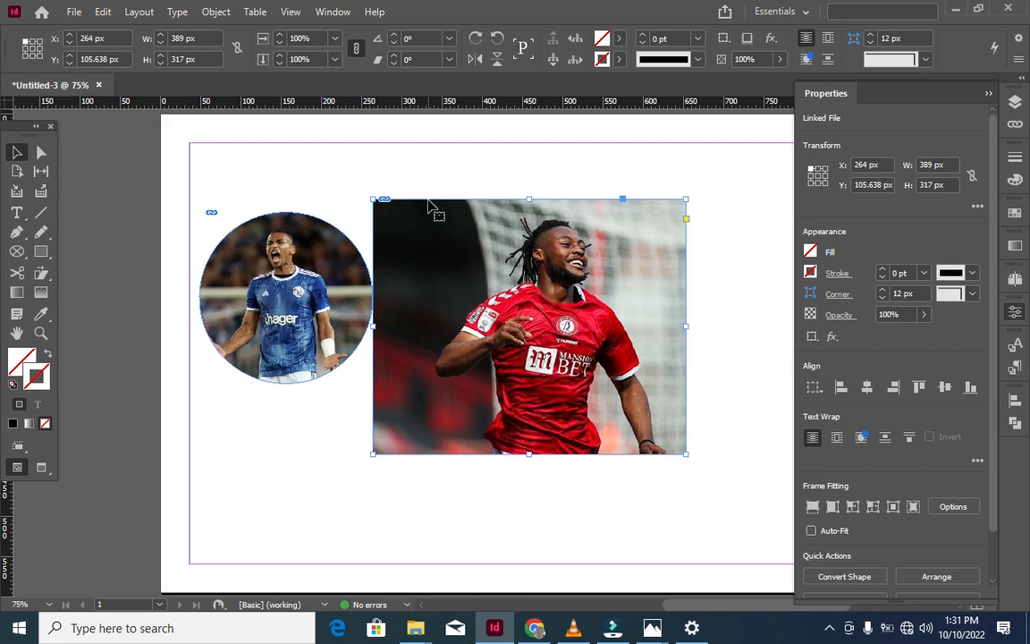
Open the Printable Health Magazine TemplateA4 document in Normal mode and dismiss the dialogs about its missing fonts
left_click(74, 12)
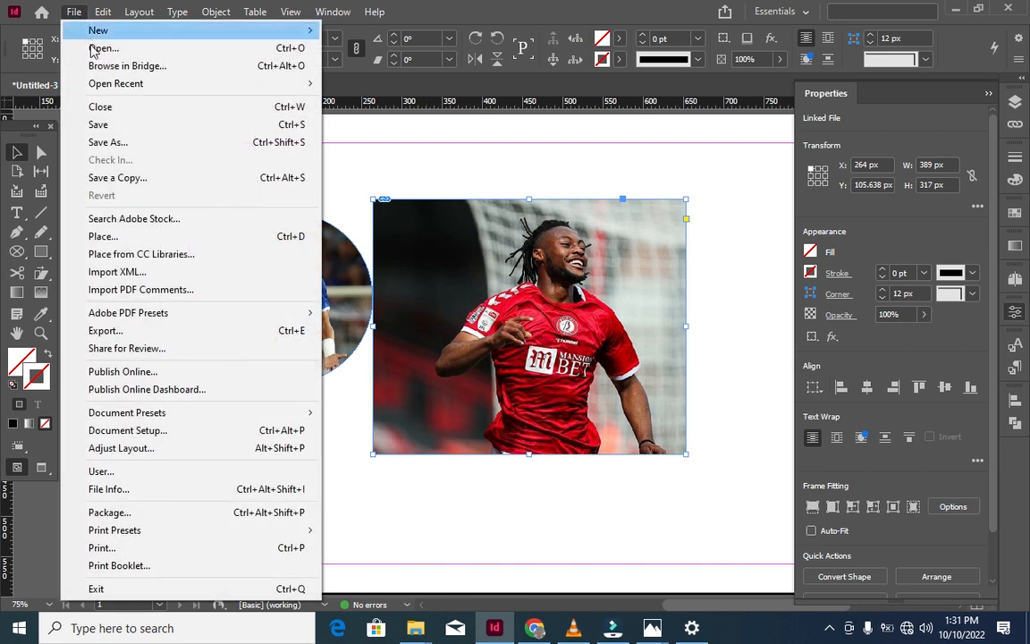
left_click(92, 45)
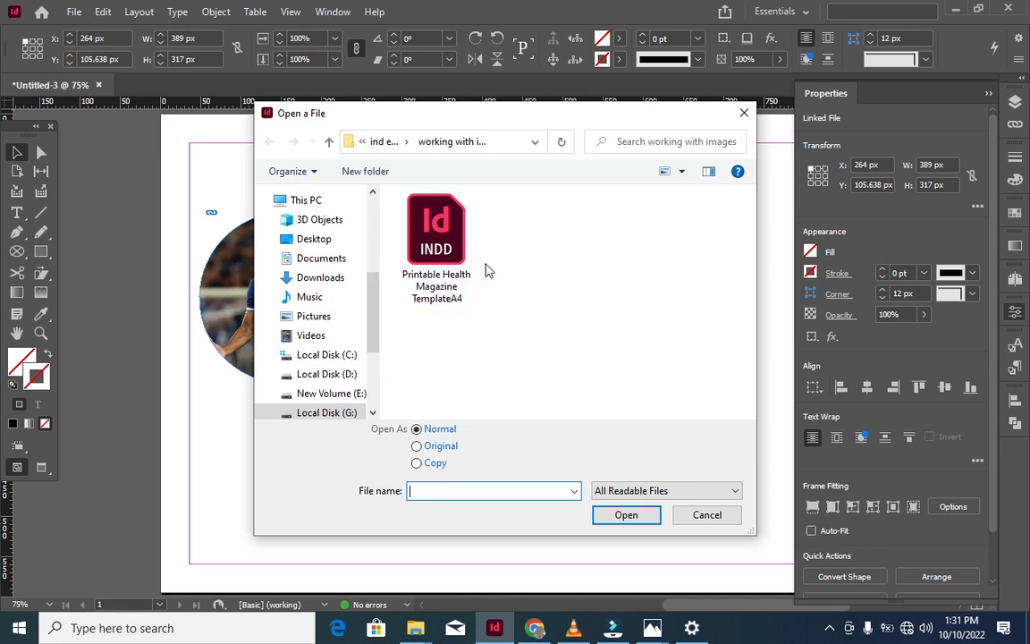
left_click(426, 278)
left_click(624, 514)
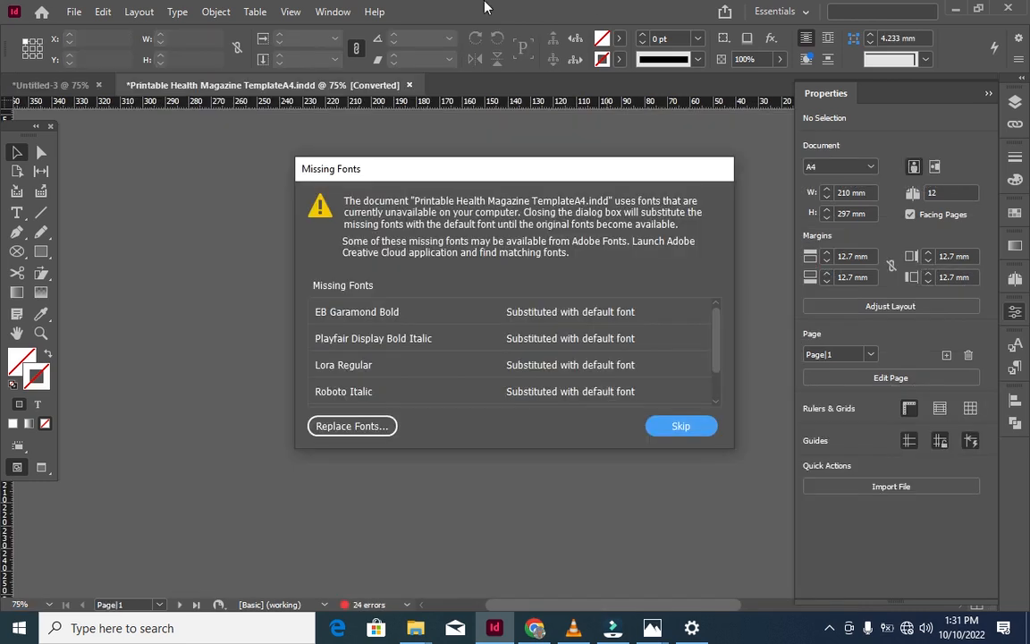
left_click(345, 431)
left_click(671, 236)
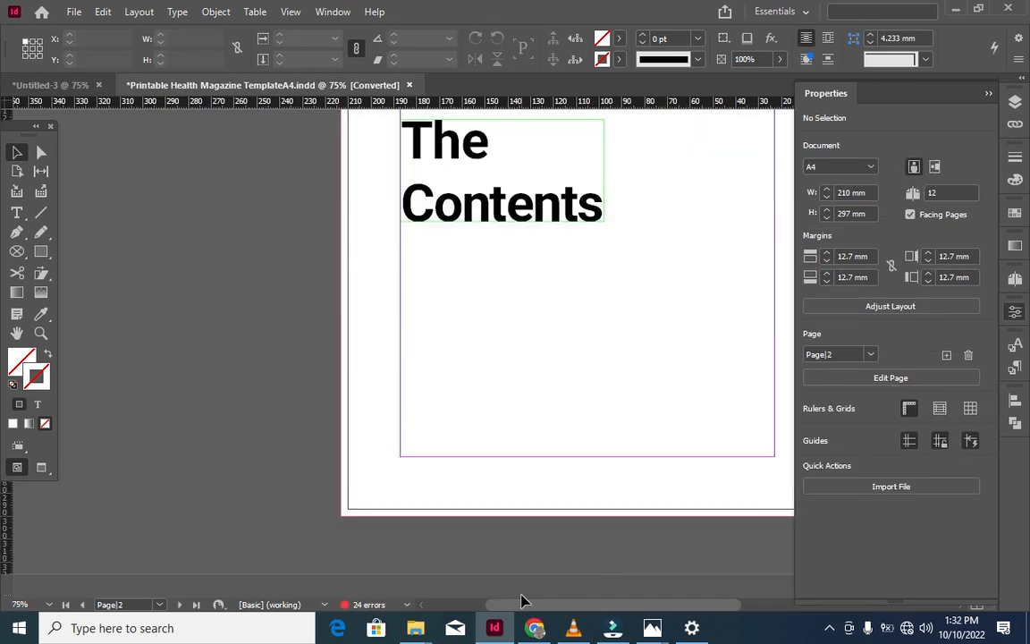
Browse the magazine's spreads from the cover to the last page and back to examine their layout and images
key("ctrl+minus")
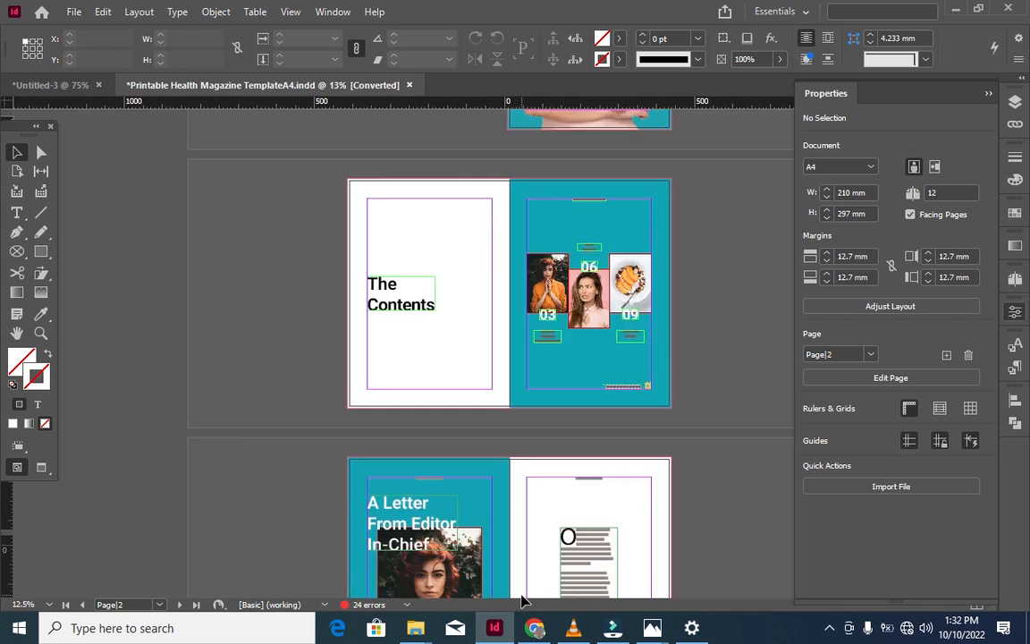
key("ctrl+minus")
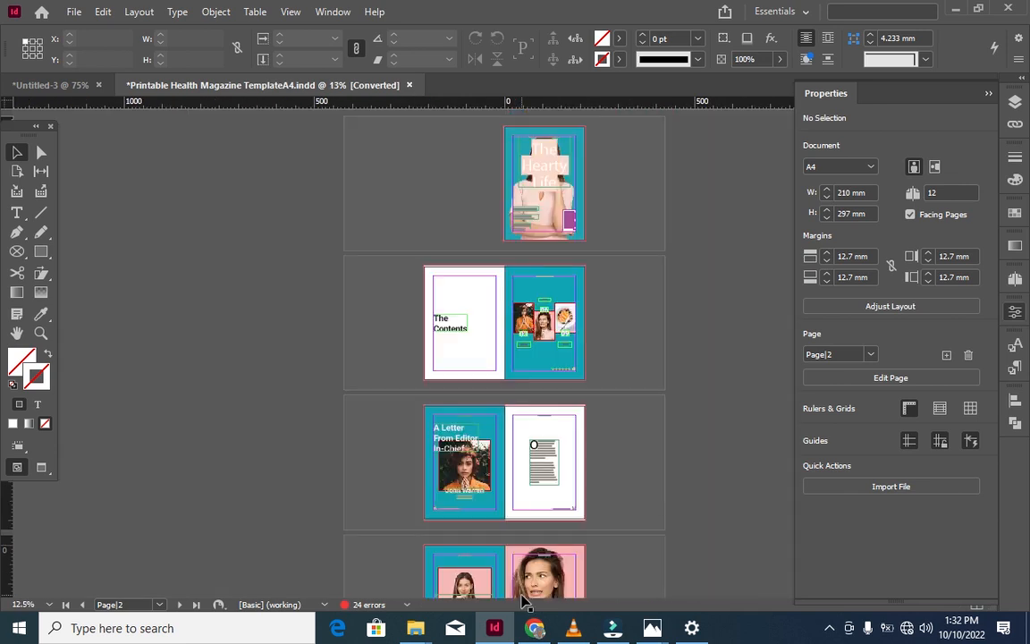
key("ctrl+equal")
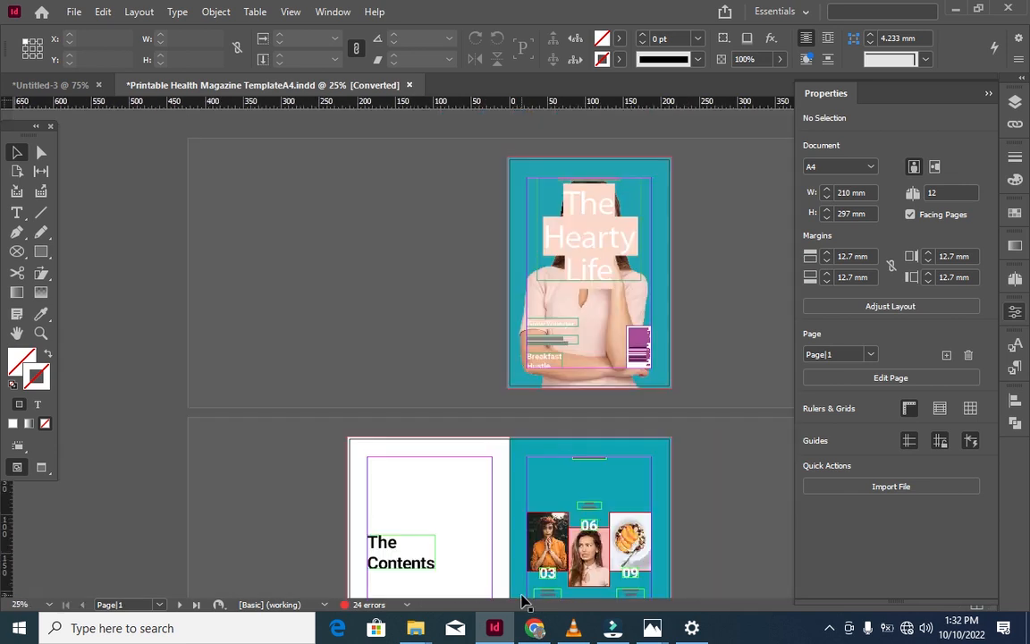
scroll(446, 353, "down", 10)
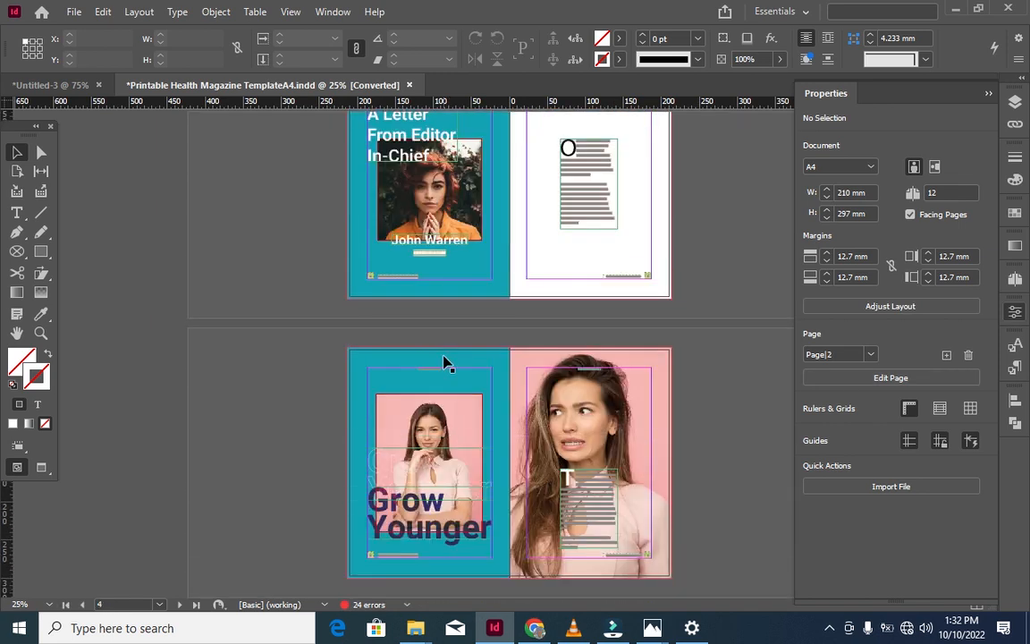
scroll(444, 362, "down", 5)
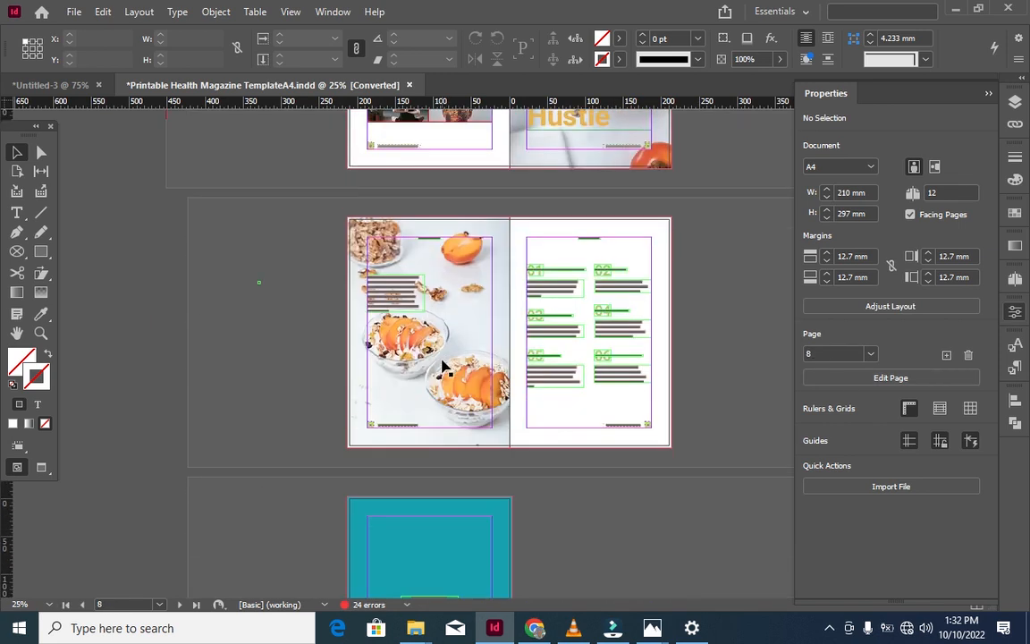
scroll(445, 362, "down", 3)
scroll(444, 362, "up", 3)
scroll(444, 362, "up", 3)
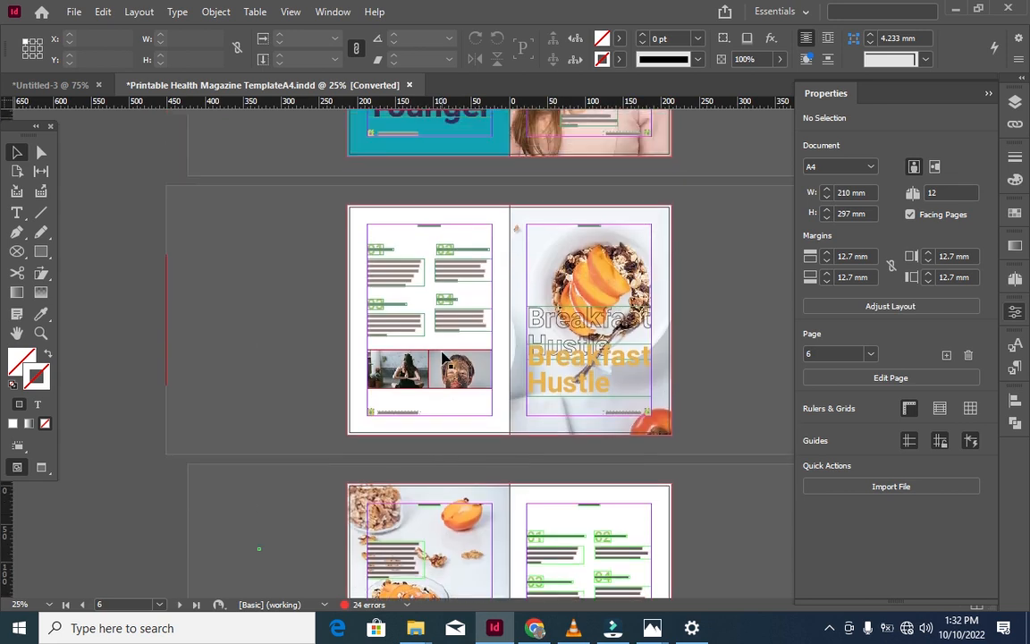
scroll(444, 362, "up", 3)
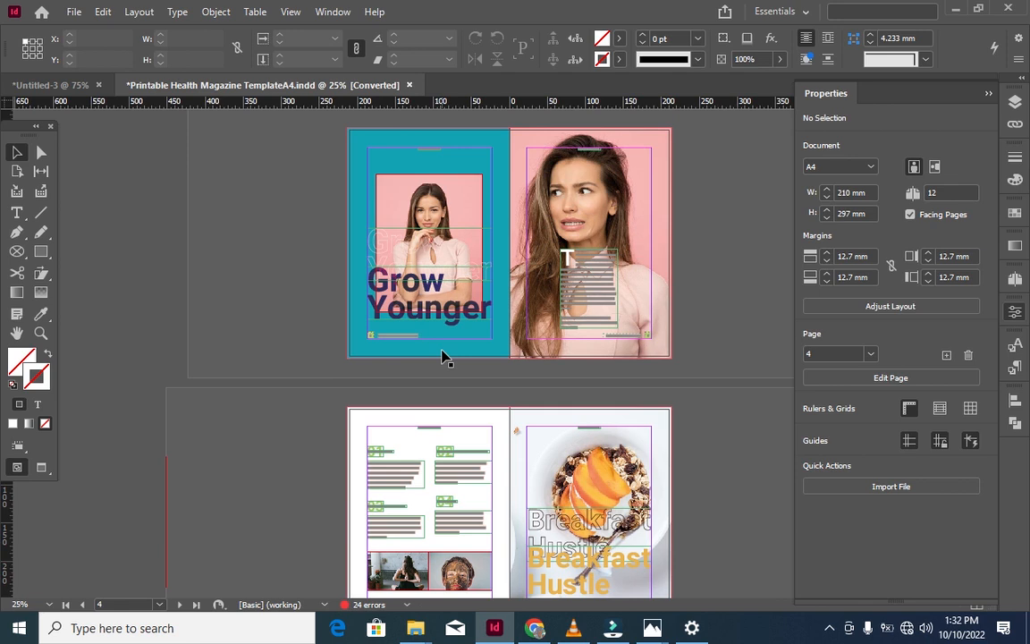
scroll(444, 358, "up", 5)
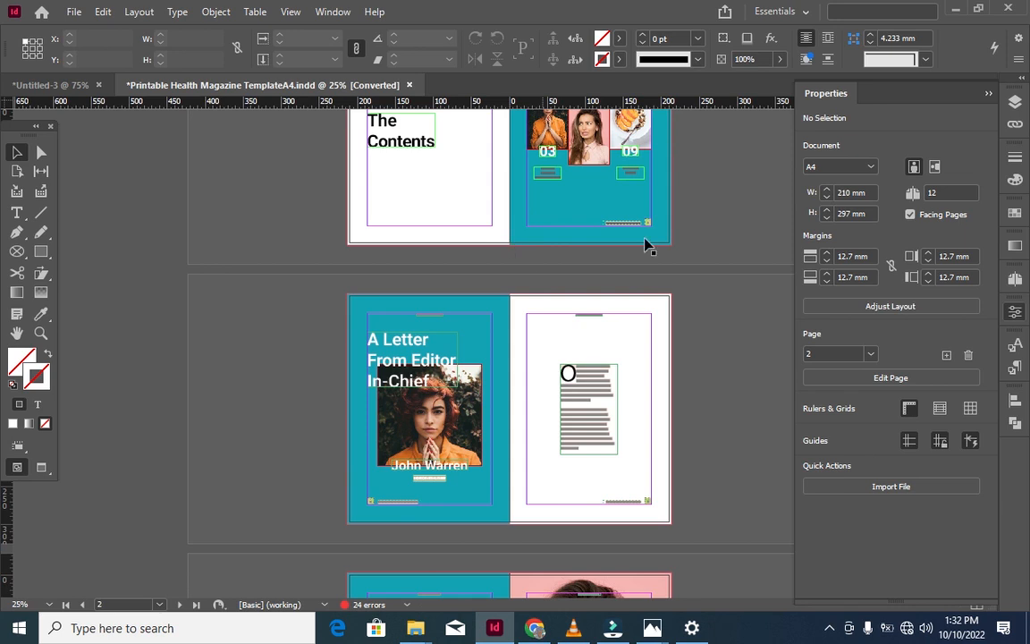
Show the Links panel and enlarge it to read the full link info of the rectangular player photo in Untitled-3
left_click(332, 12)
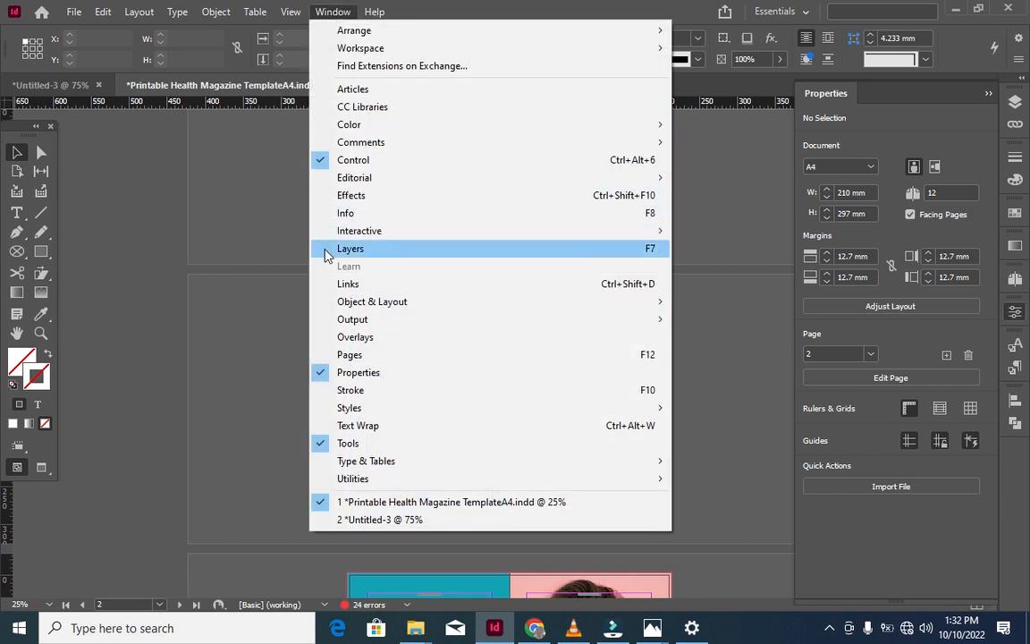
left_click(333, 288)
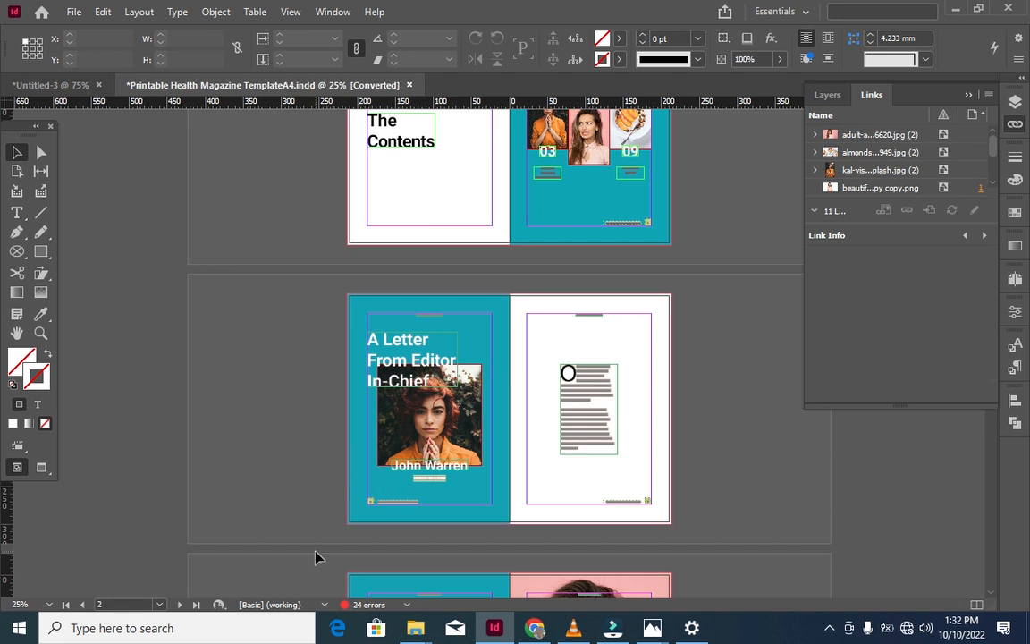
left_click(50, 86)
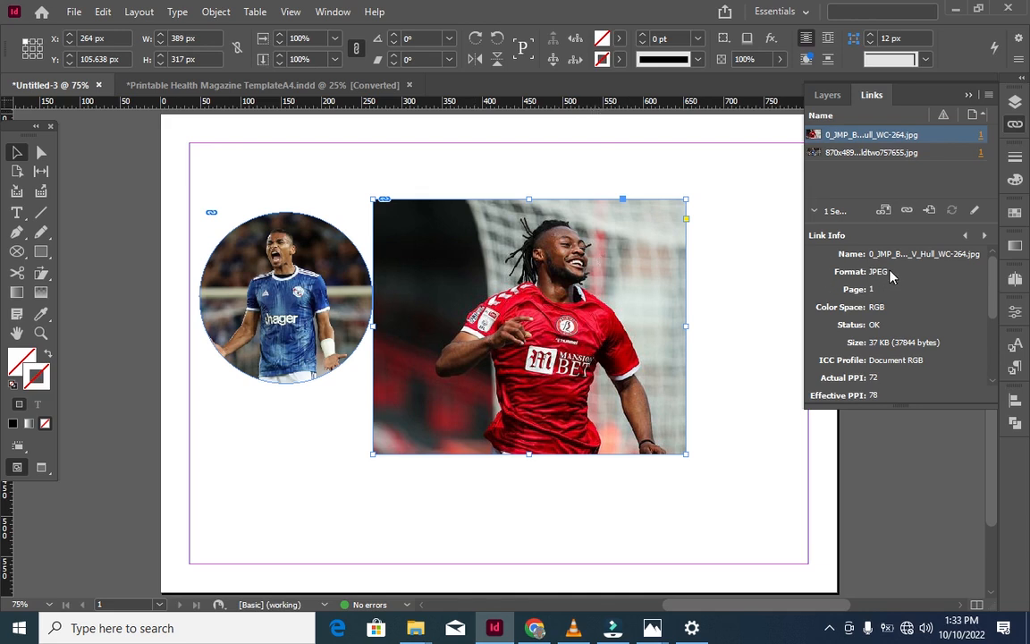
left_click(274, 291)
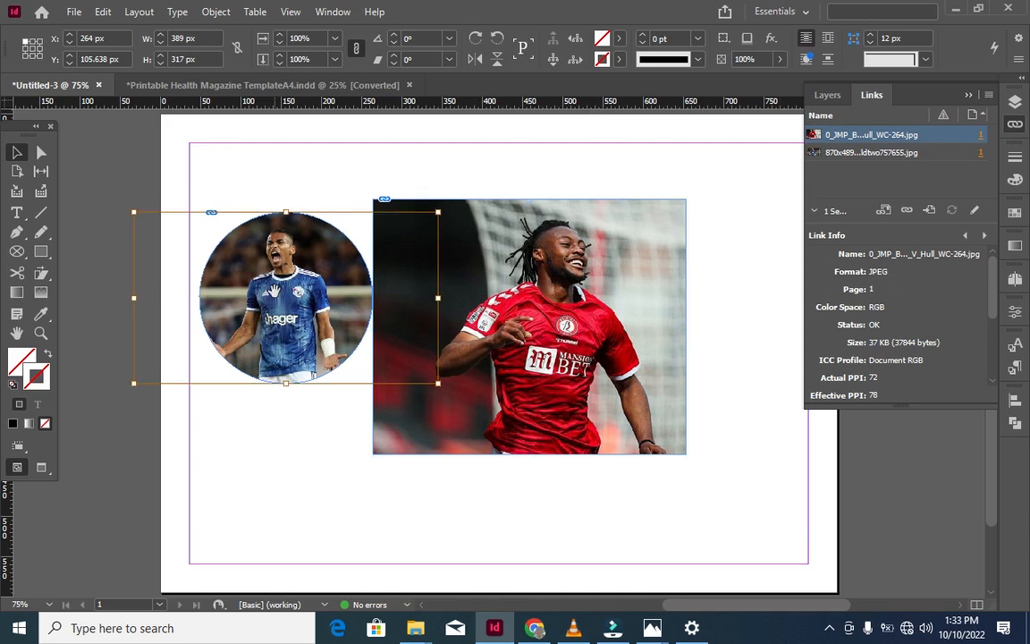
left_click(881, 136)
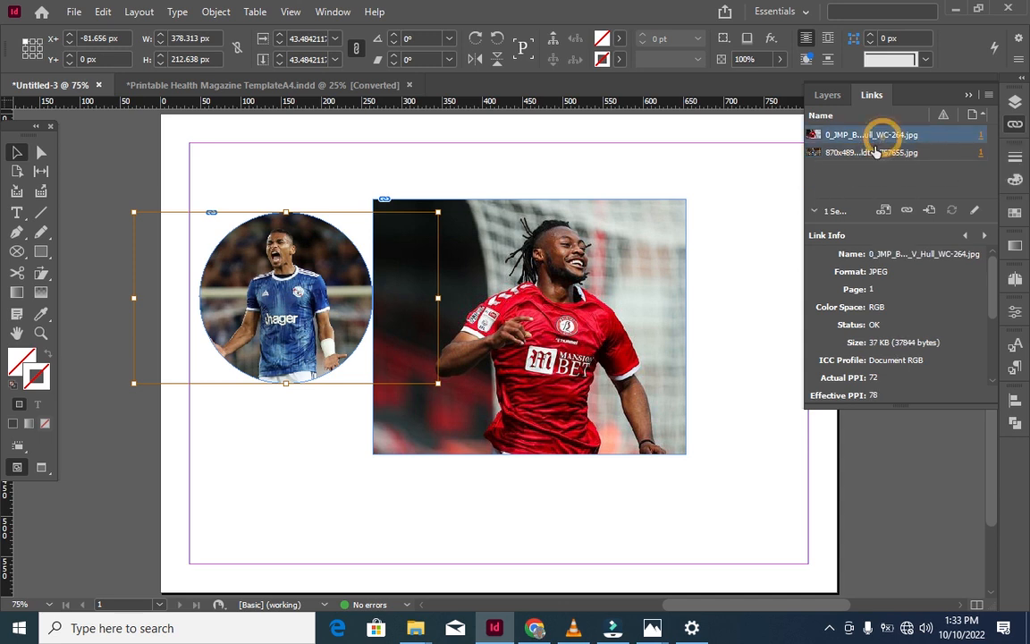
left_click(487, 268)
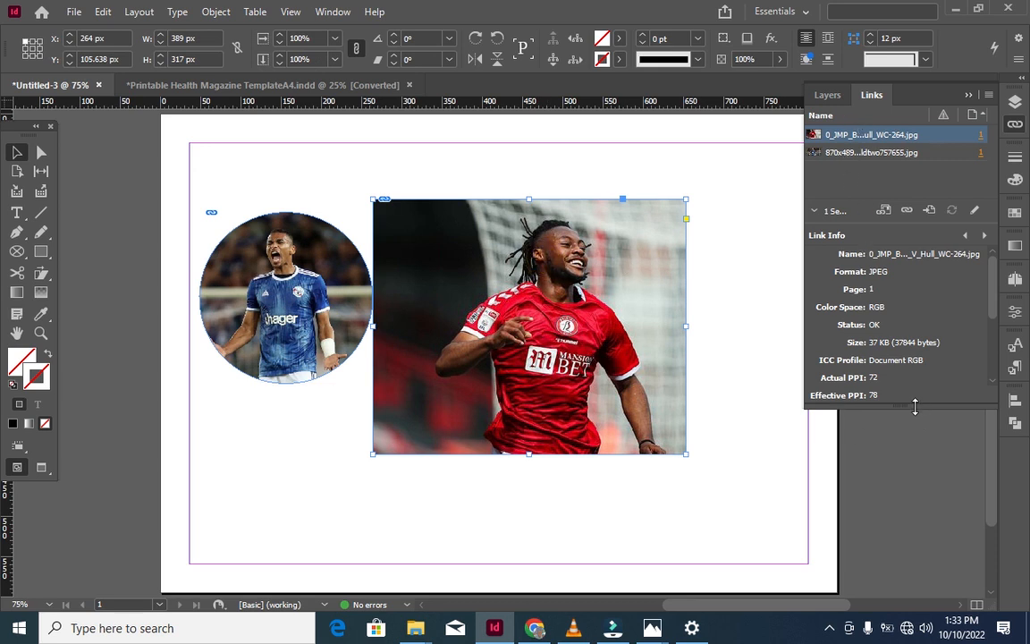
left_click_drag(912, 407, 913, 547)
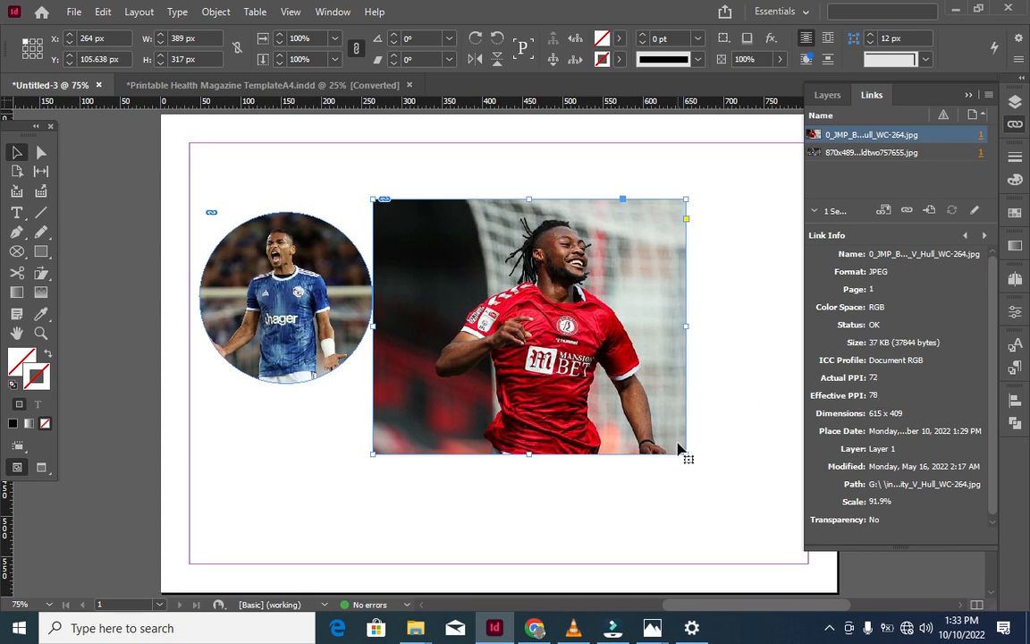
Try cropping the rectangular photo's frame to about 276 × 229 px and about 249 × 123 px, undoing each resize
left_click_drag(686, 453, 596, 383)
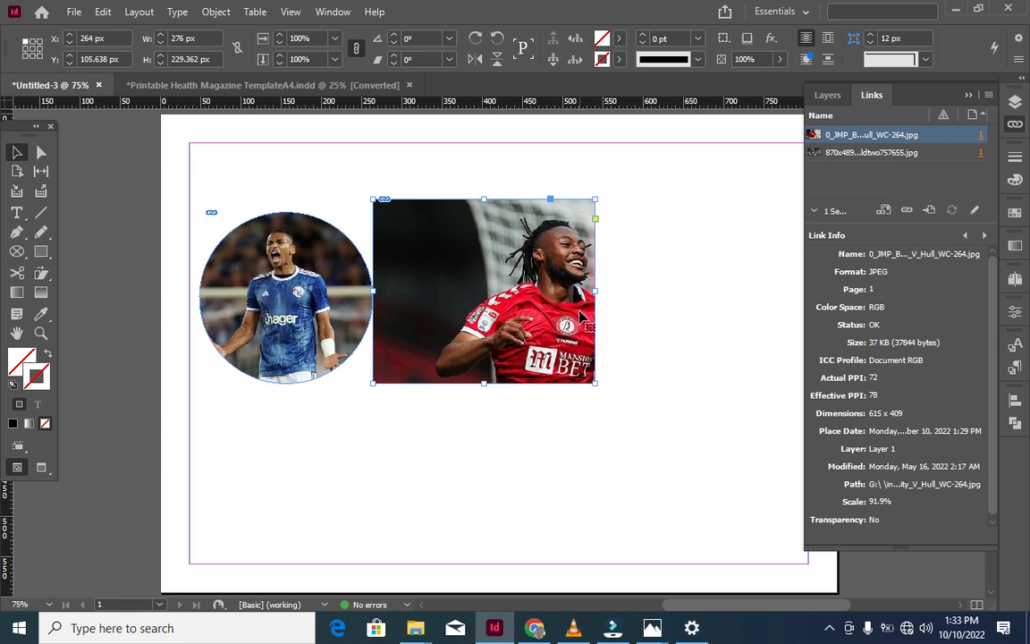
key("ctrl+z")
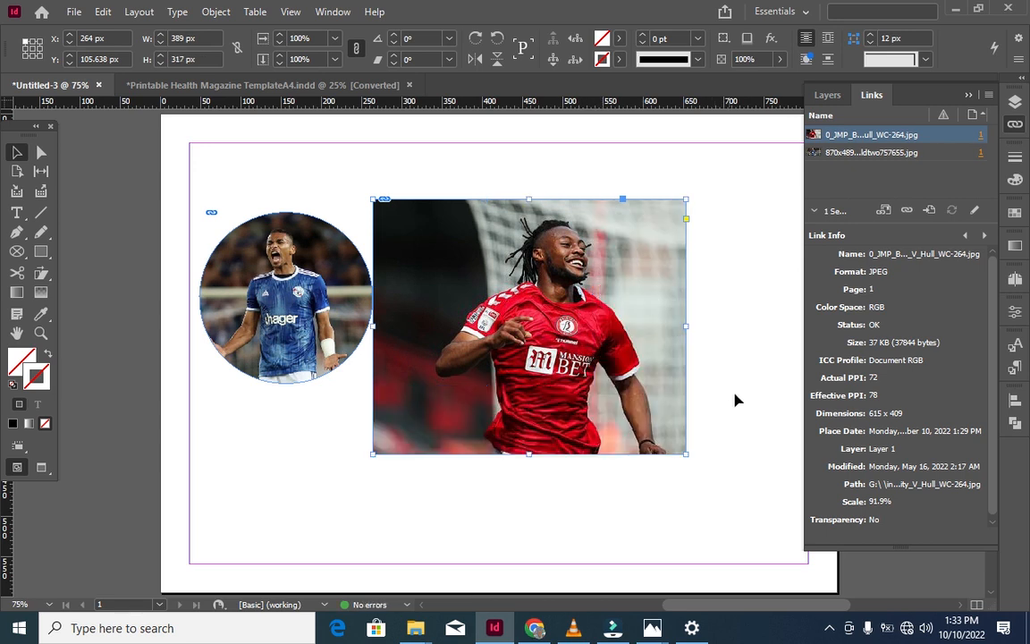
scroll(922, 469, "down", 1)
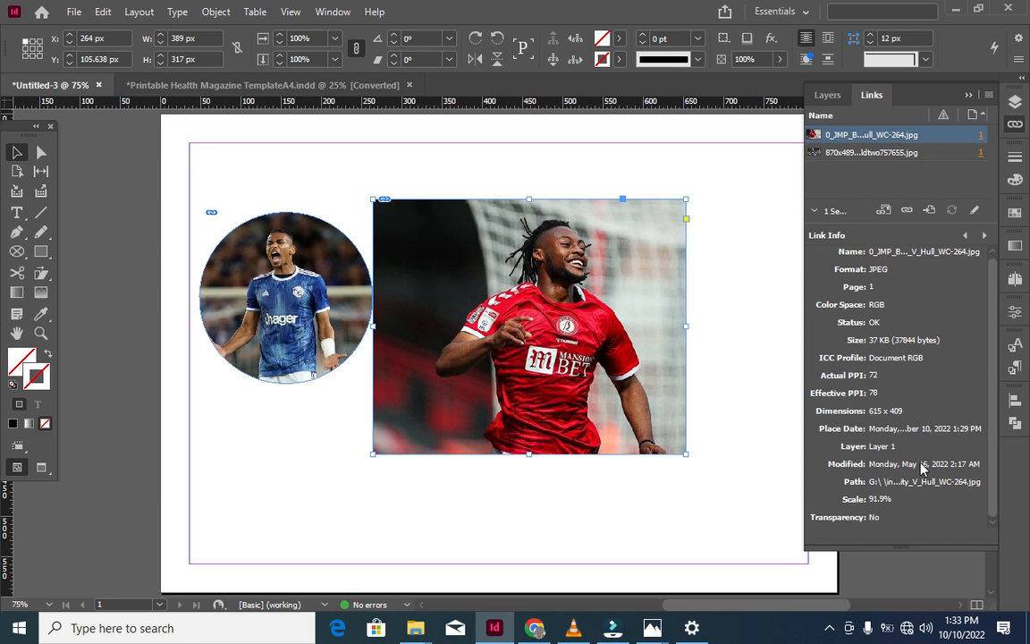
left_click_drag(686, 454, 574, 298)
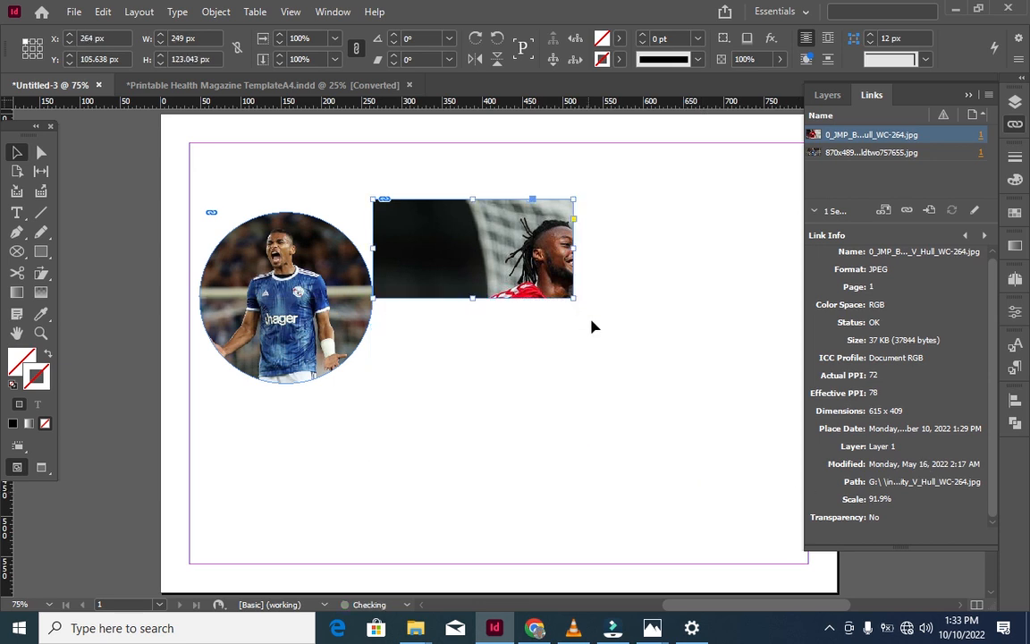
key("ctrl+z")
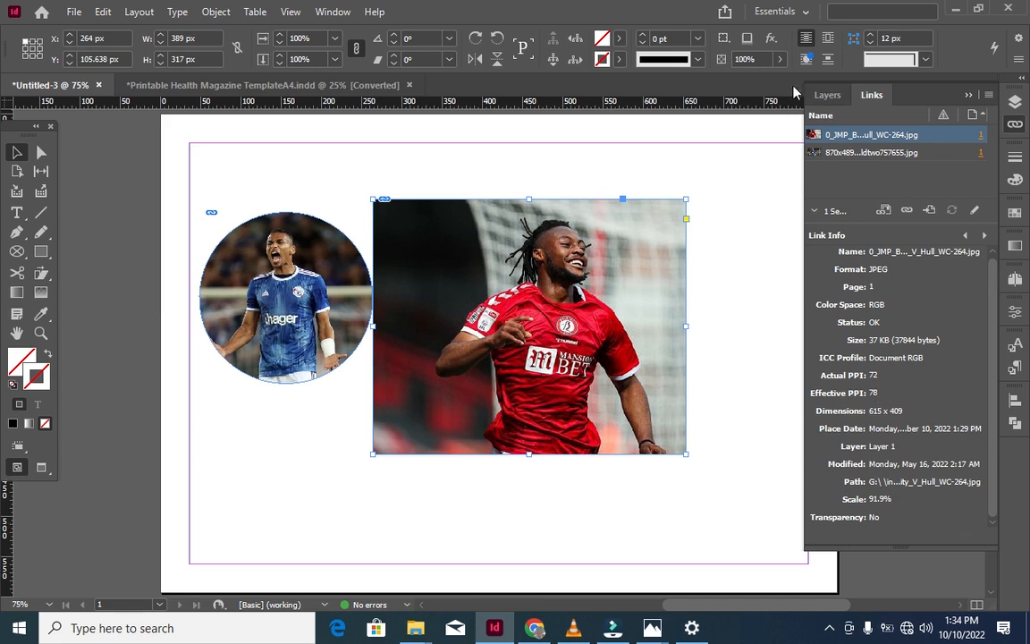
Return to the Printable Health Magazine TemplateA4 document and examine the link info of its page 8 image
left_click(204, 89)
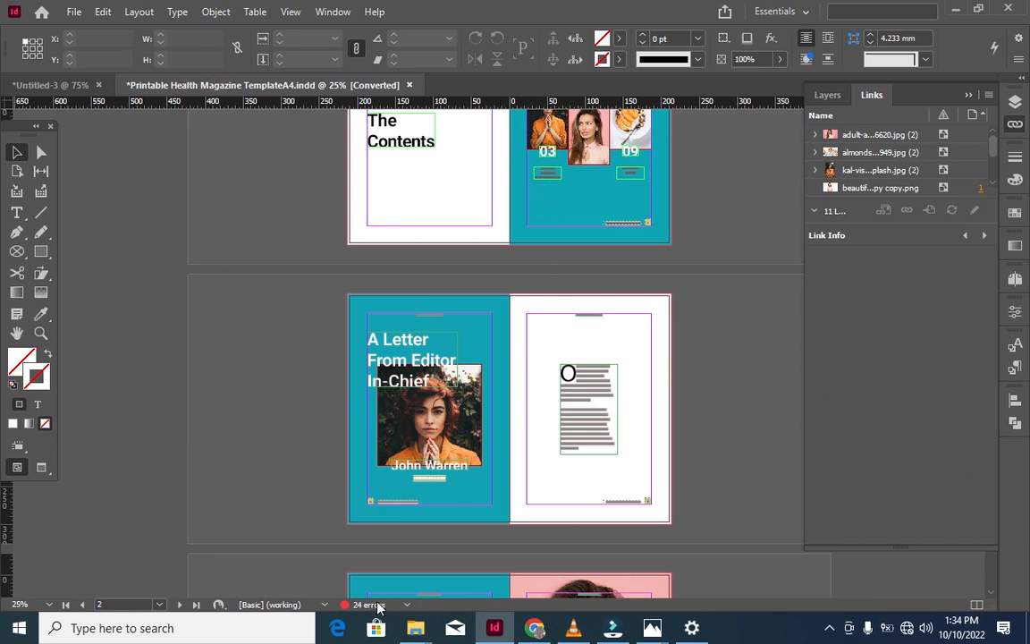
scroll(876, 170, "down", 5)
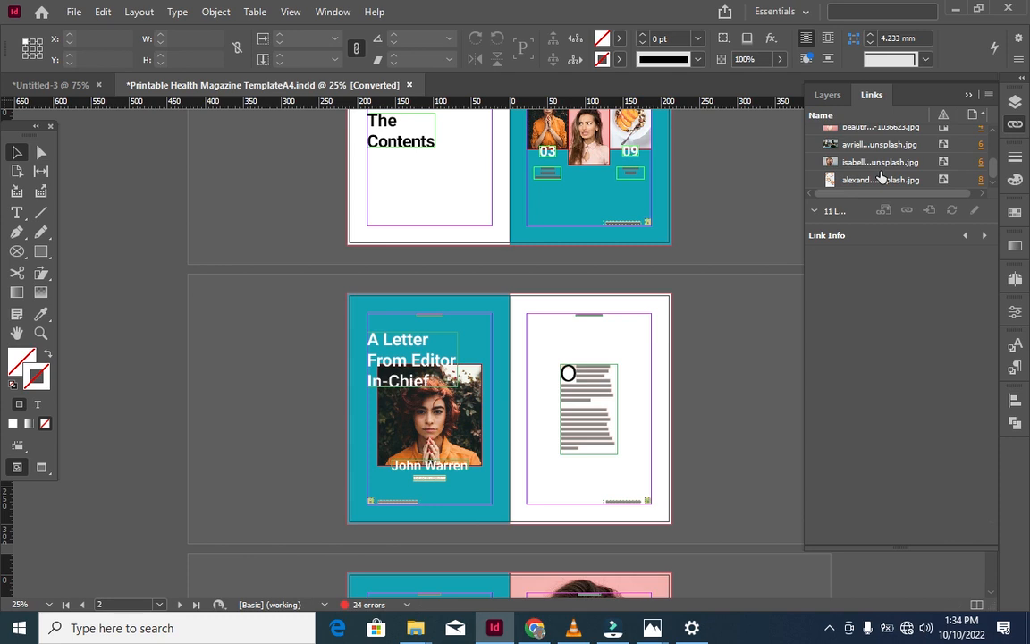
left_click(880, 178)
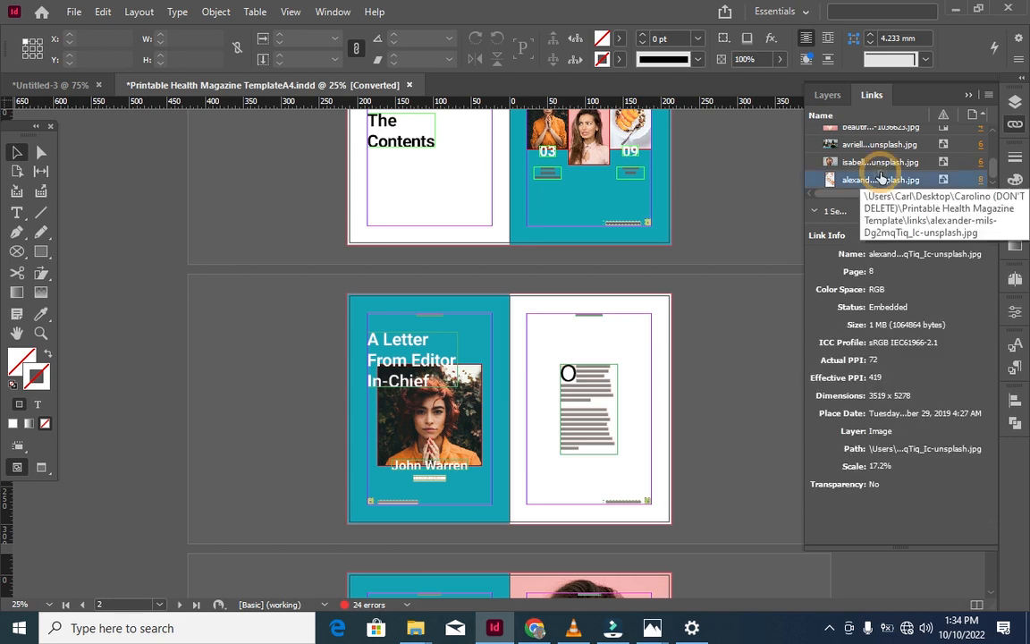
scroll(877, 163, "up", 5)
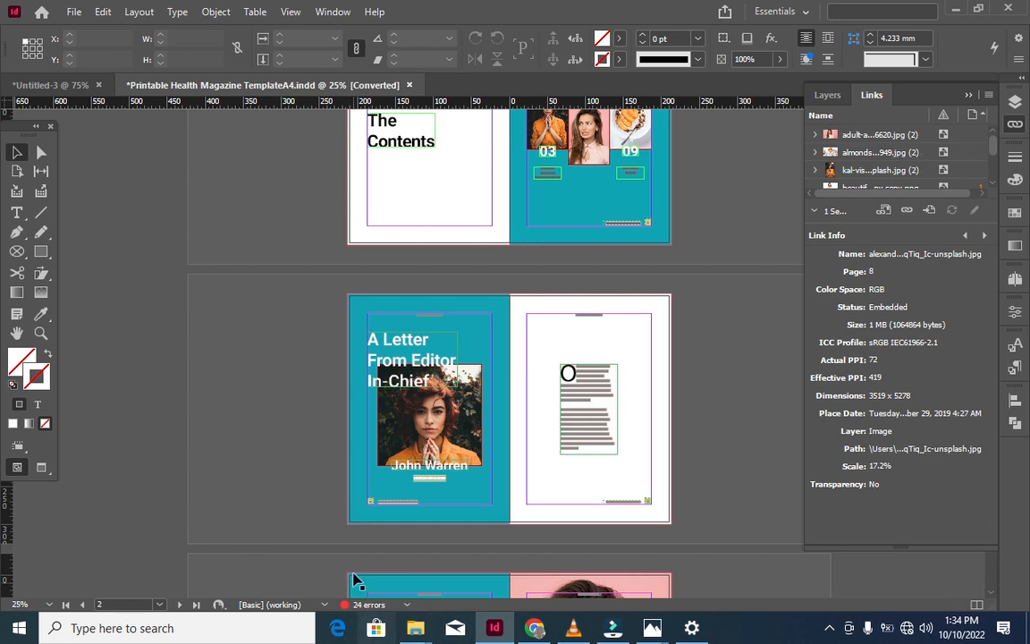
Examine the magazine's missing font errors in the Preflight panel, and collapse the panel
left_click(403, 605)
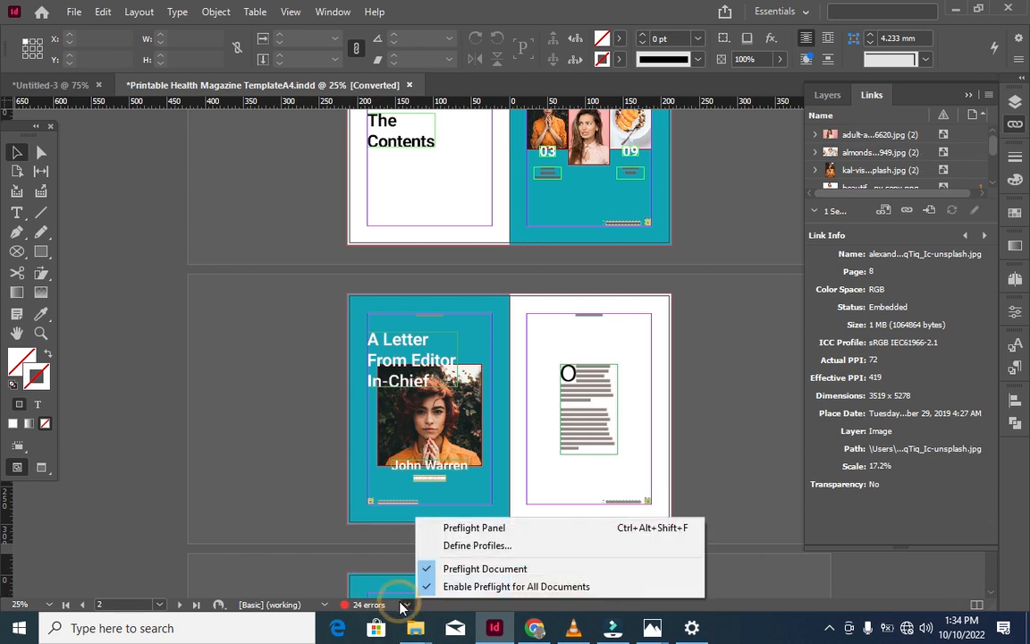
left_click(359, 609)
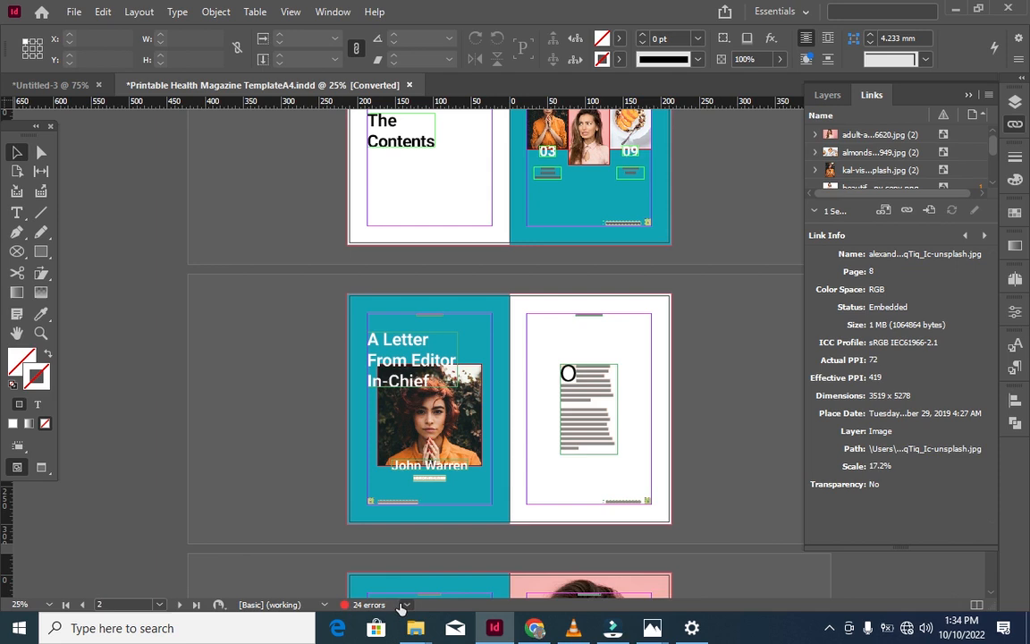
left_click(404, 605)
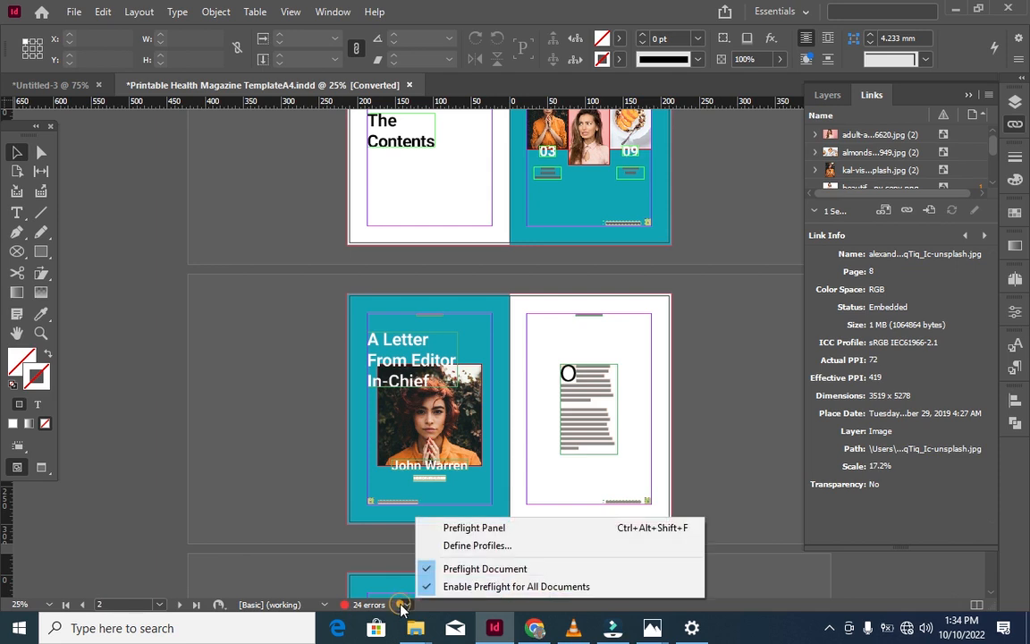
left_click(526, 529)
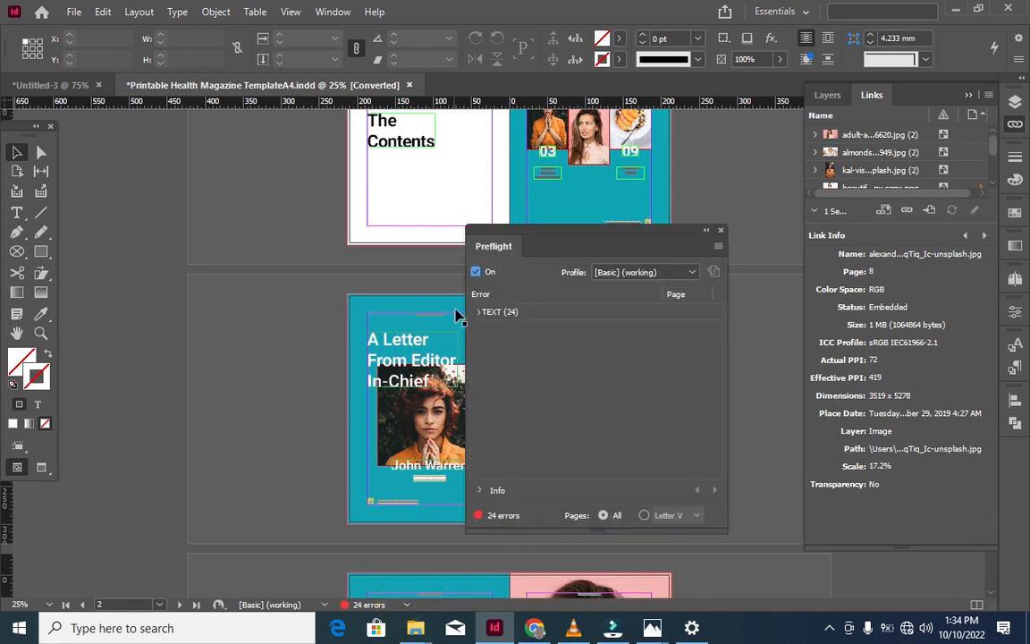
left_click(479, 313)
left_click(492, 330)
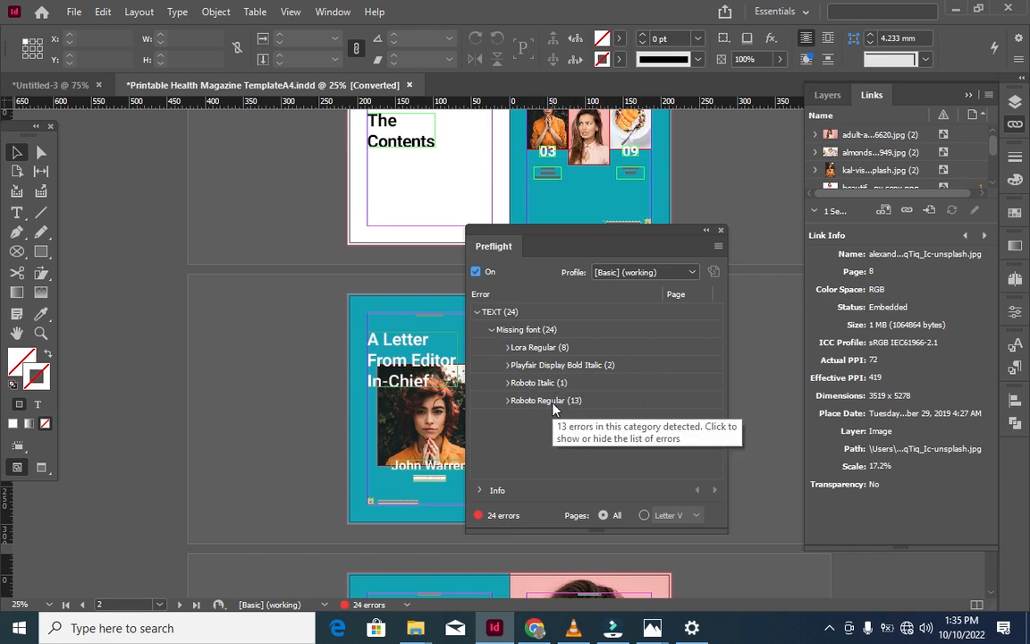
left_click(708, 232)
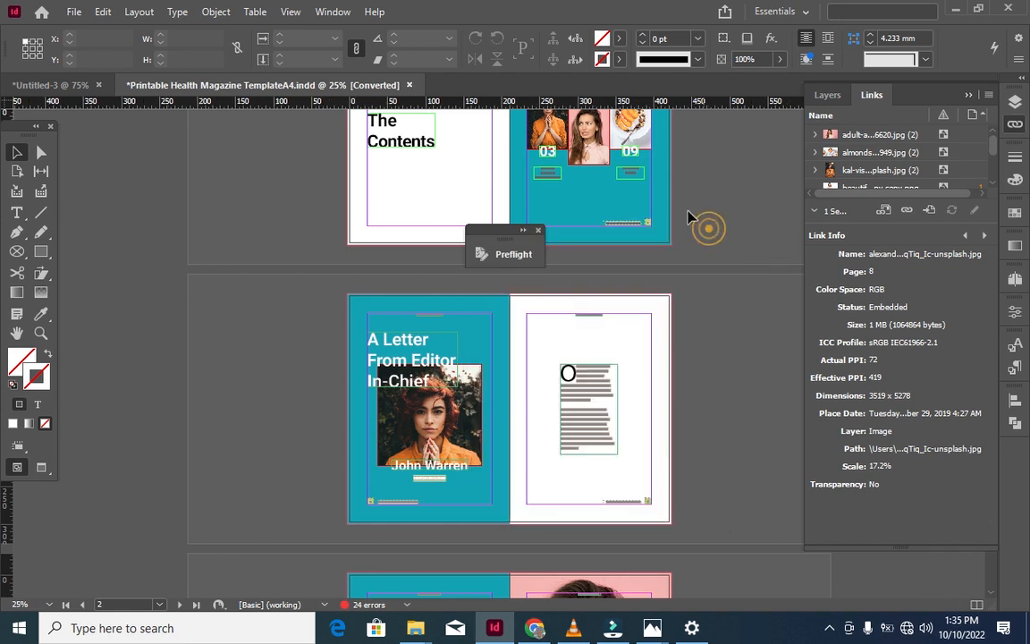
Try deleting the portrait together with its frame on the editor's letter page, and undo the deletion
left_click(433, 459)
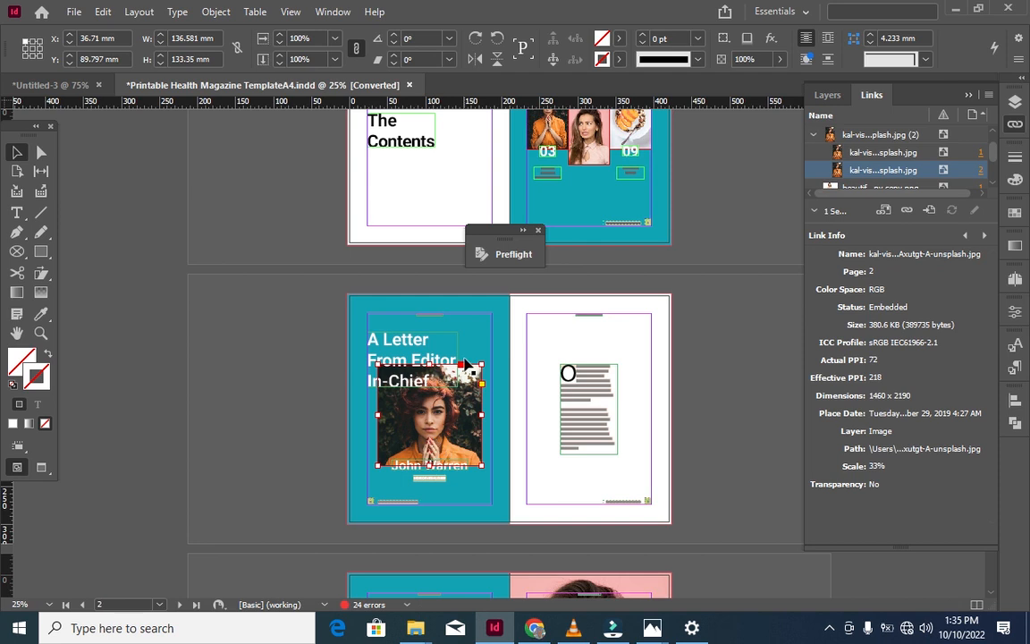
key("Delete")
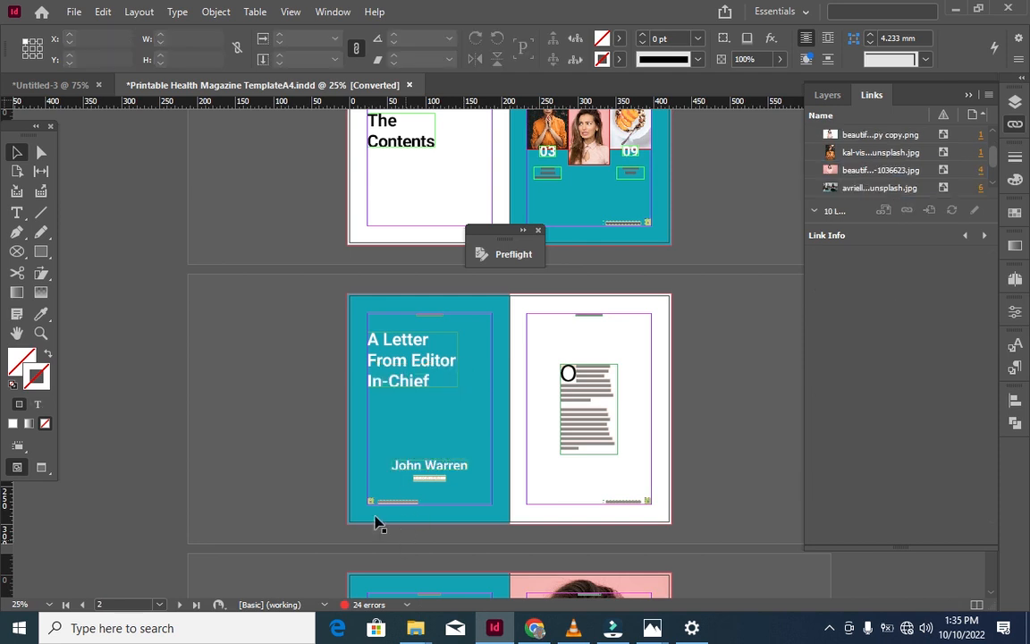
key("ctrl+z")
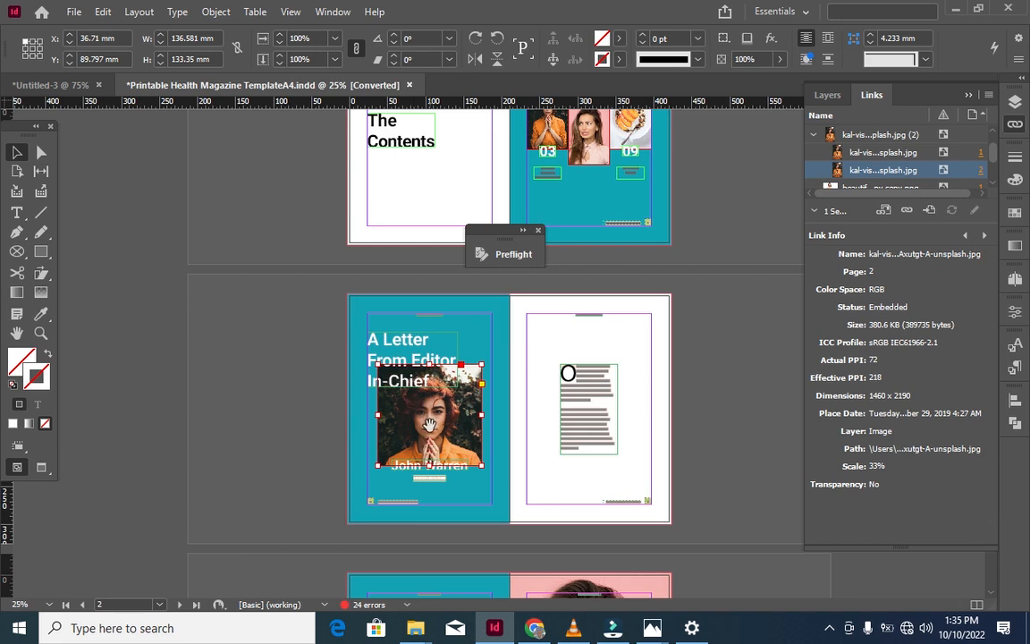
Delete only the portrait image inside its frame on the editor's letter page, keeping the empty frame
left_click(429, 424)
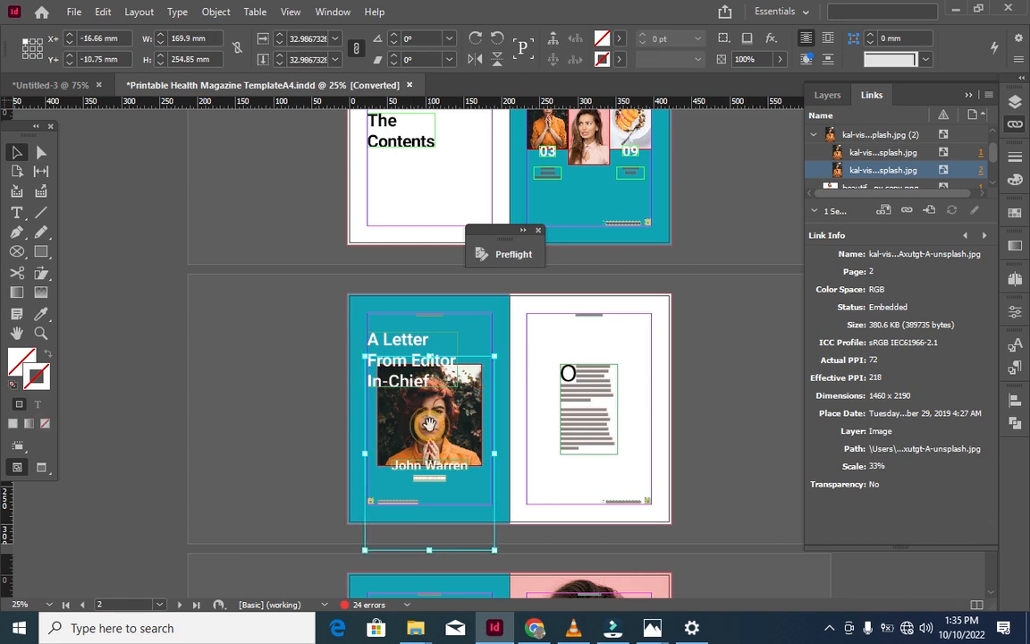
key("Delete")
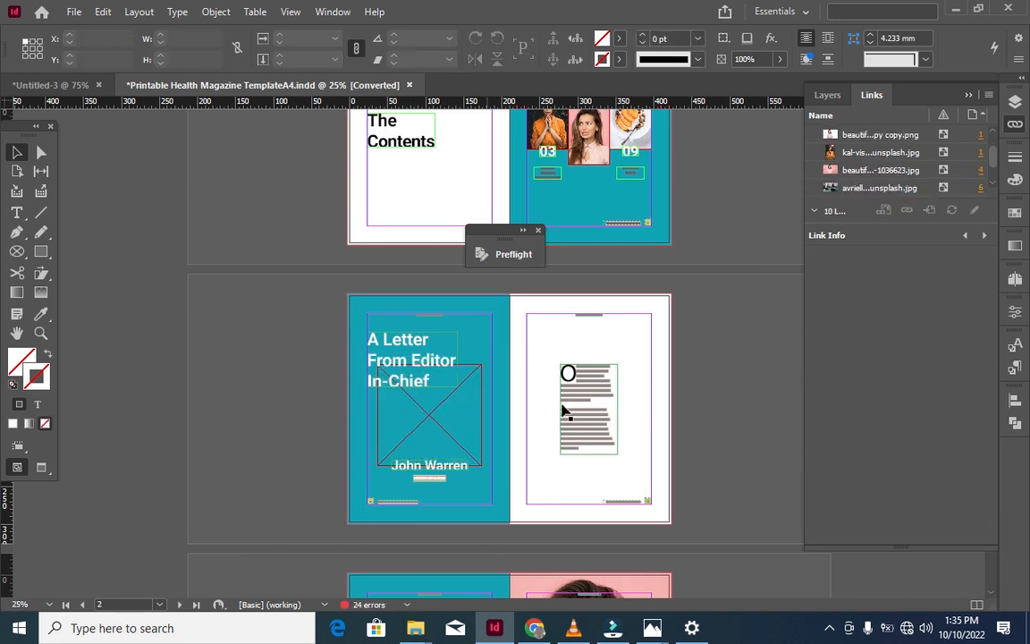
Relink the magazine's page 4 beautiful-beauty-blouse-1036623 image to 0_JMP_Bristol_City_V_Hull_WC-264 from the working with images folder
left_click(476, 337)
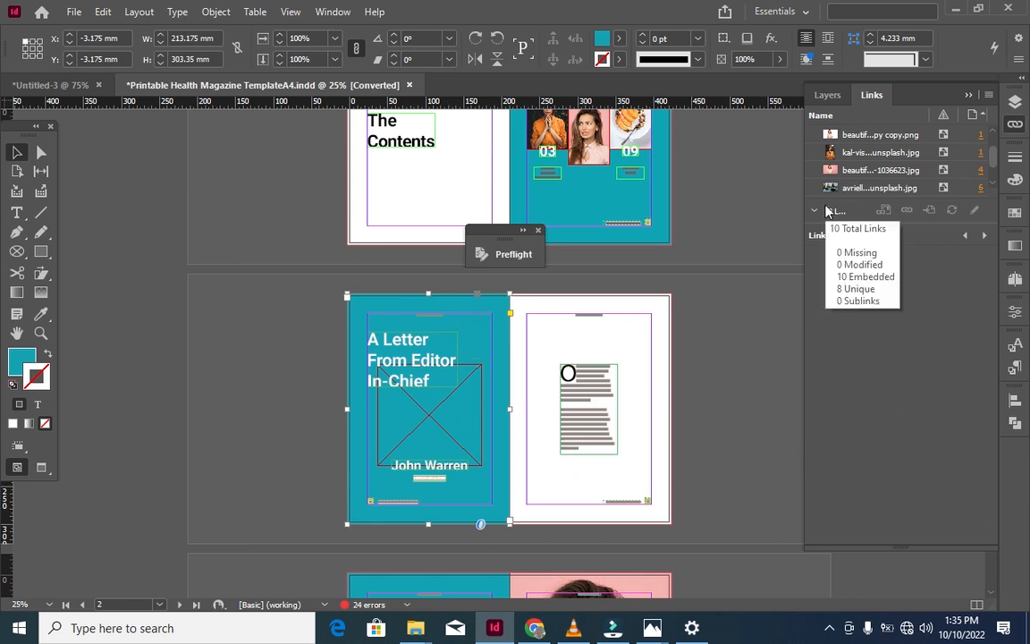
left_click(858, 170)
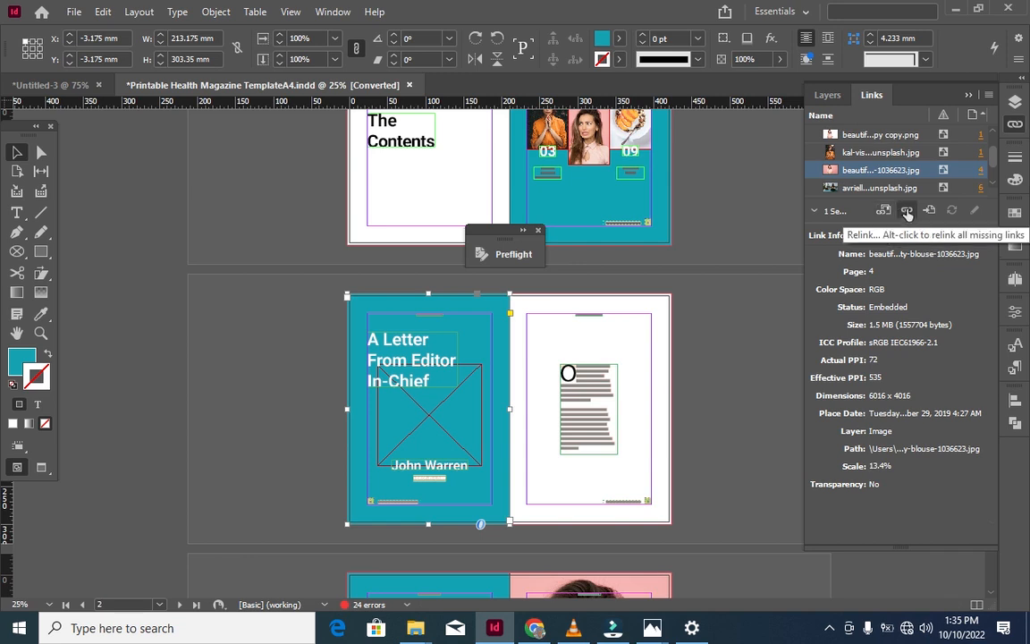
left_click(907, 212)
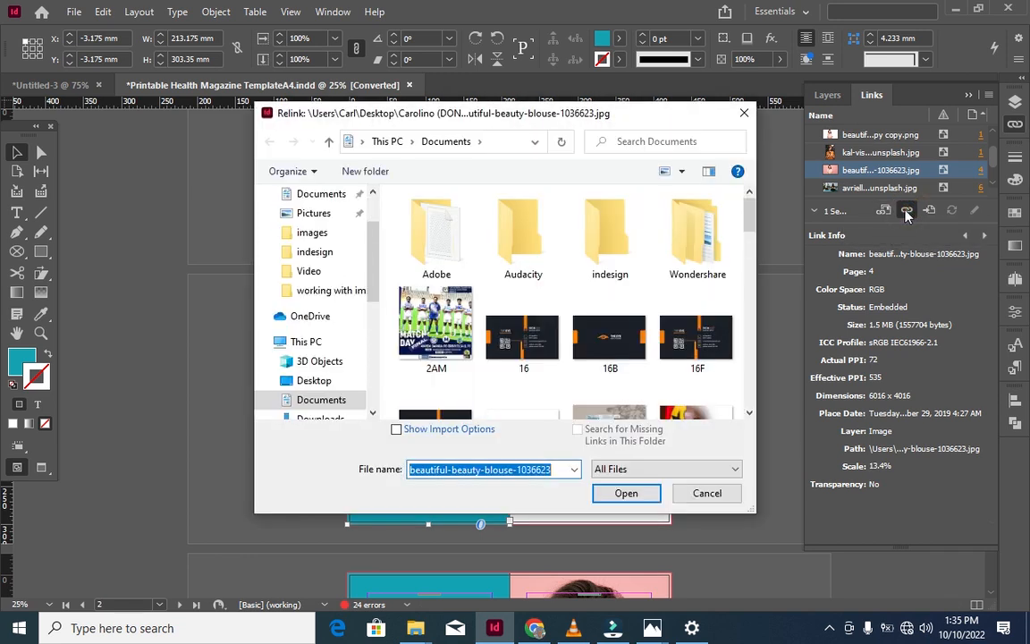
scroll(524, 322, "down", 5)
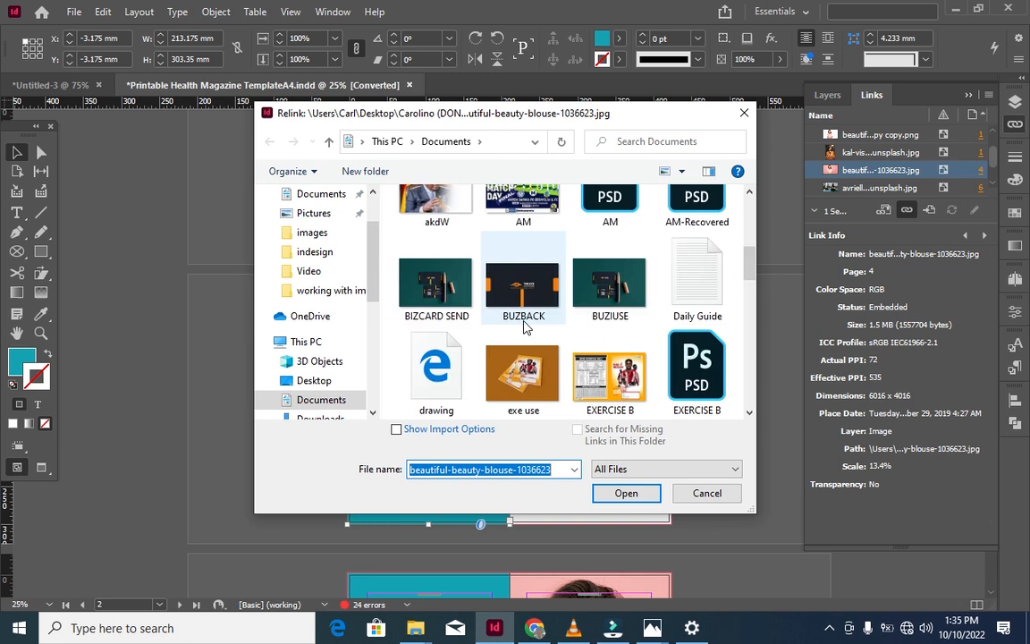
scroll(525, 327, "down", 3)
scroll(524, 303, "up", 2)
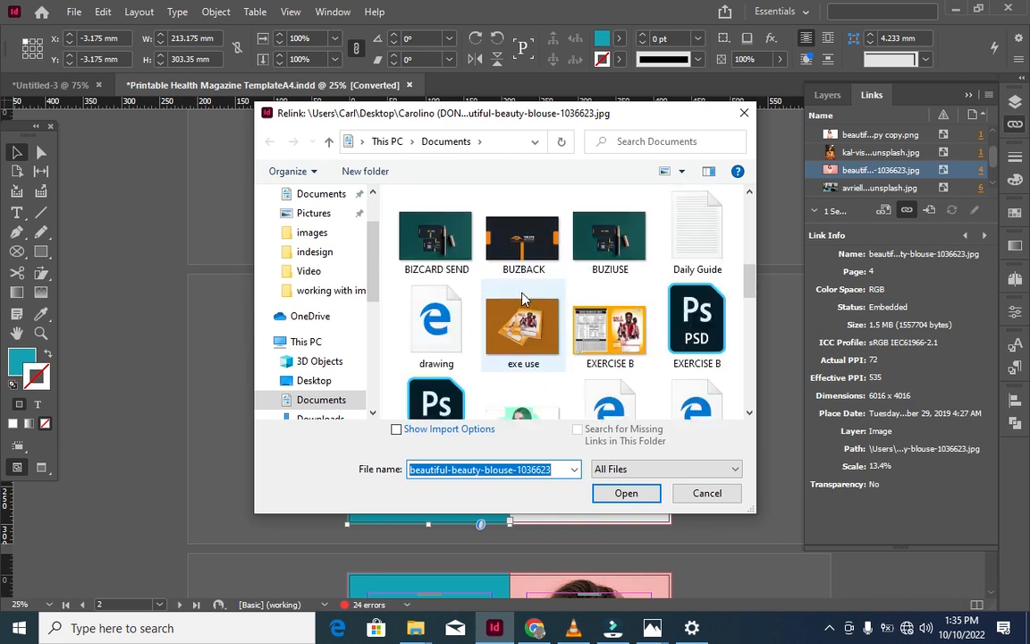
scroll(524, 300, "up", 3)
left_click(286, 291)
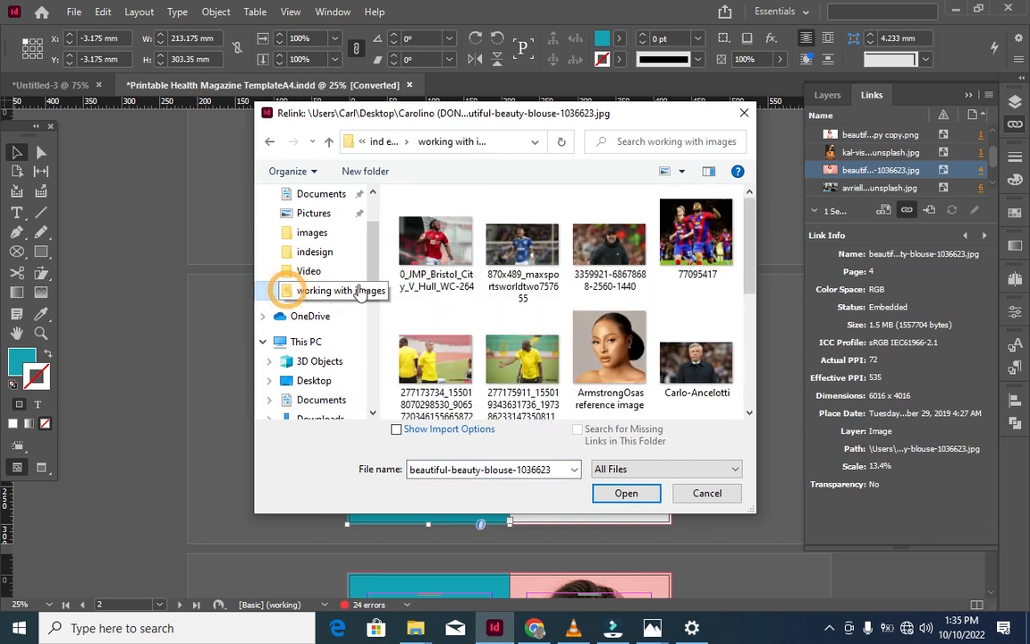
left_click(413, 231)
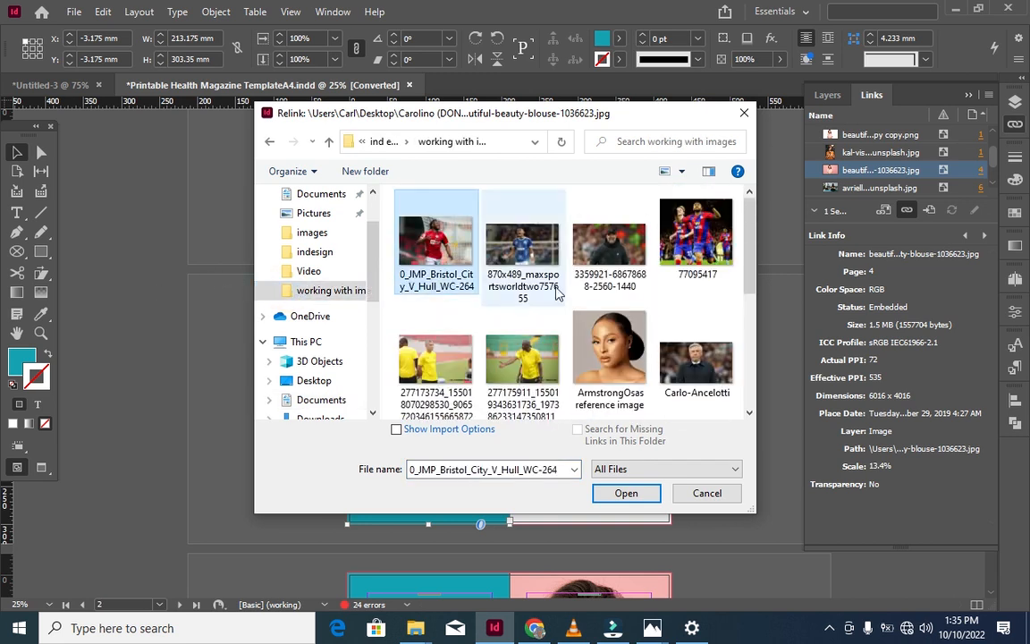
left_click(627, 492)
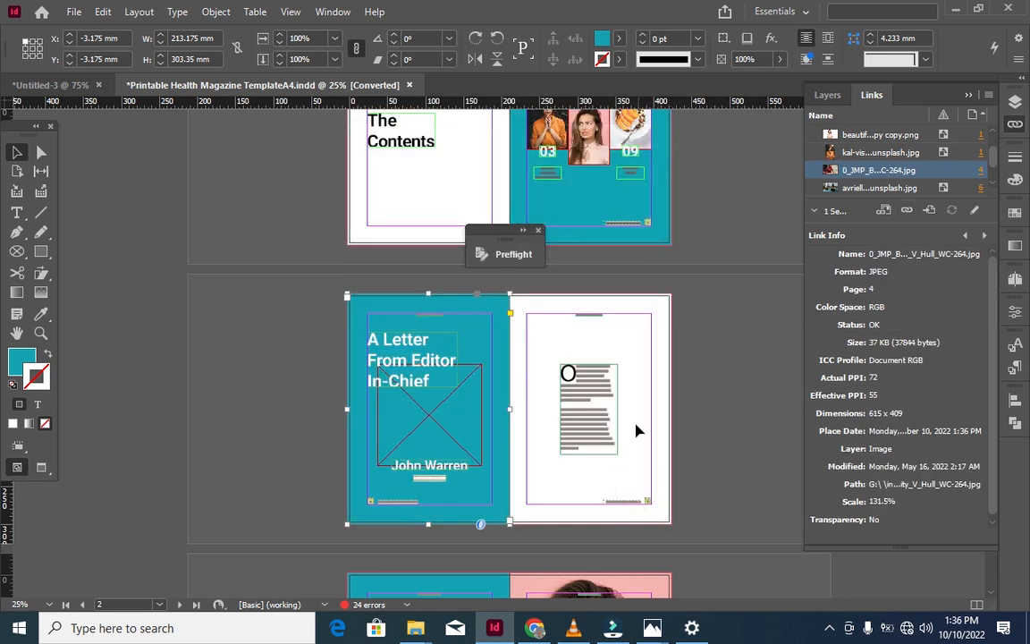
Check the magazine's error list in the Preflight panel, collapse it, and examine the relinked picture and the spreads that follow
left_click(406, 604)
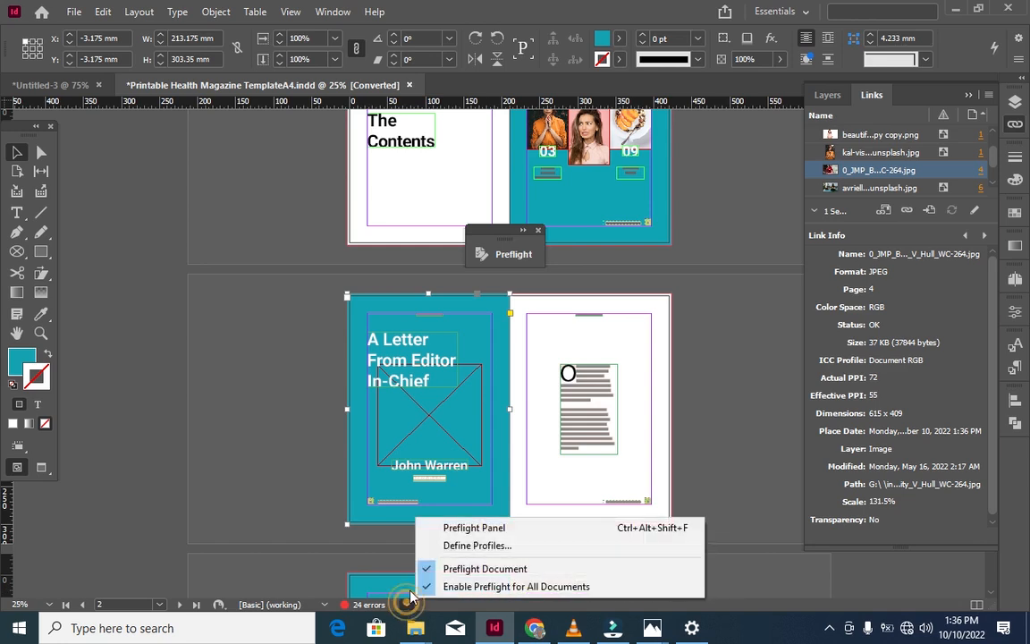
left_click(451, 527)
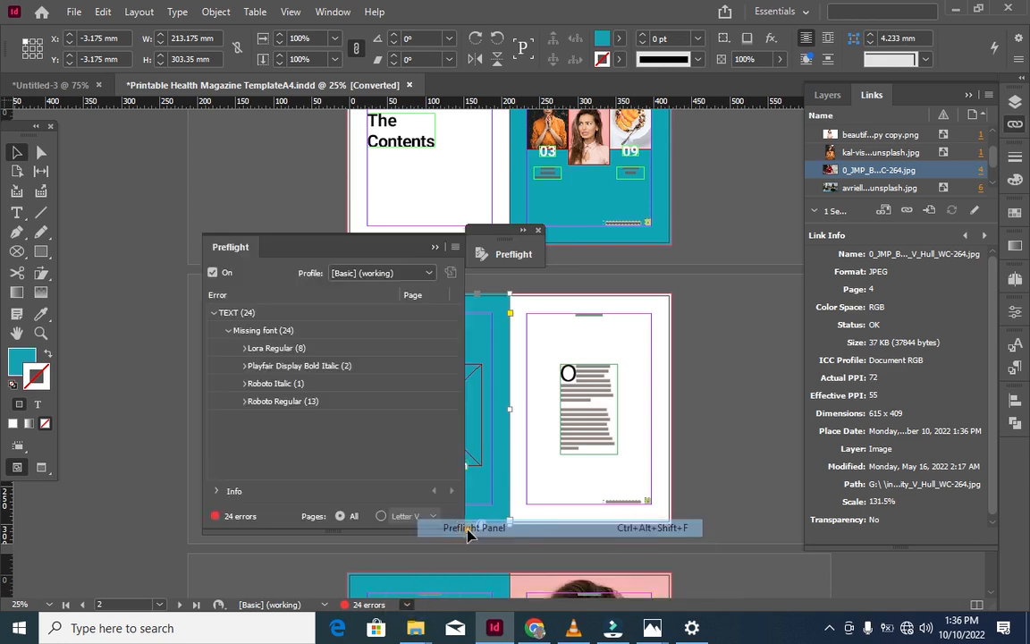
left_click(215, 313)
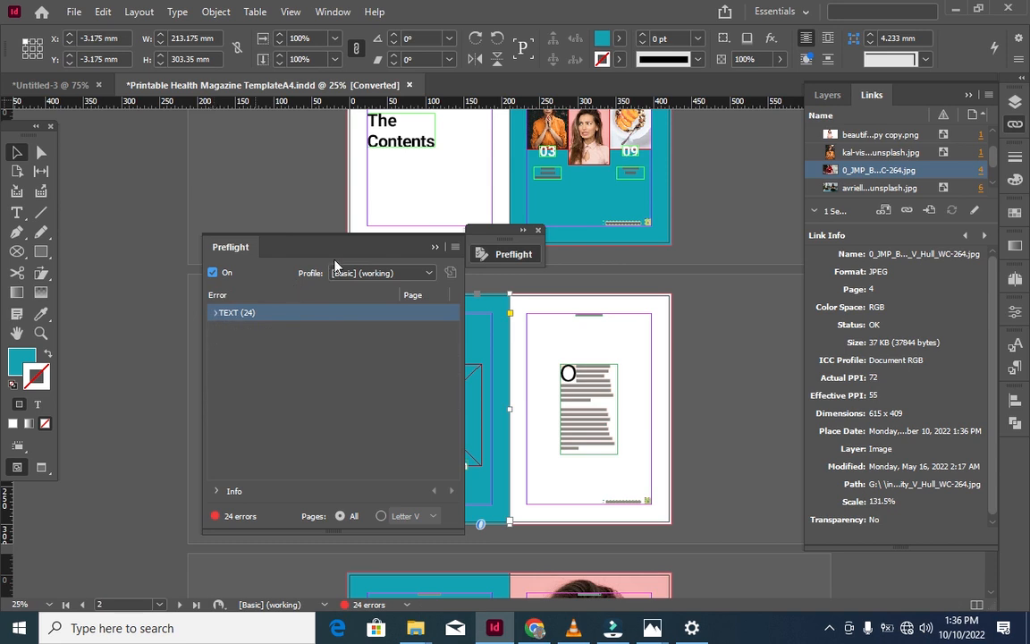
left_click(435, 247)
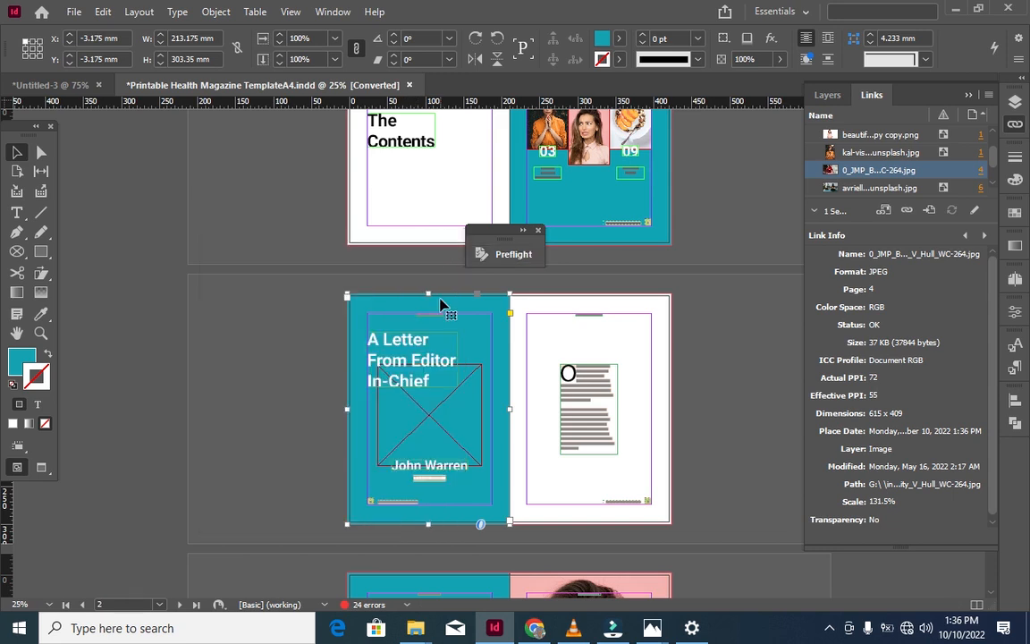
scroll(464, 386, "down", 3)
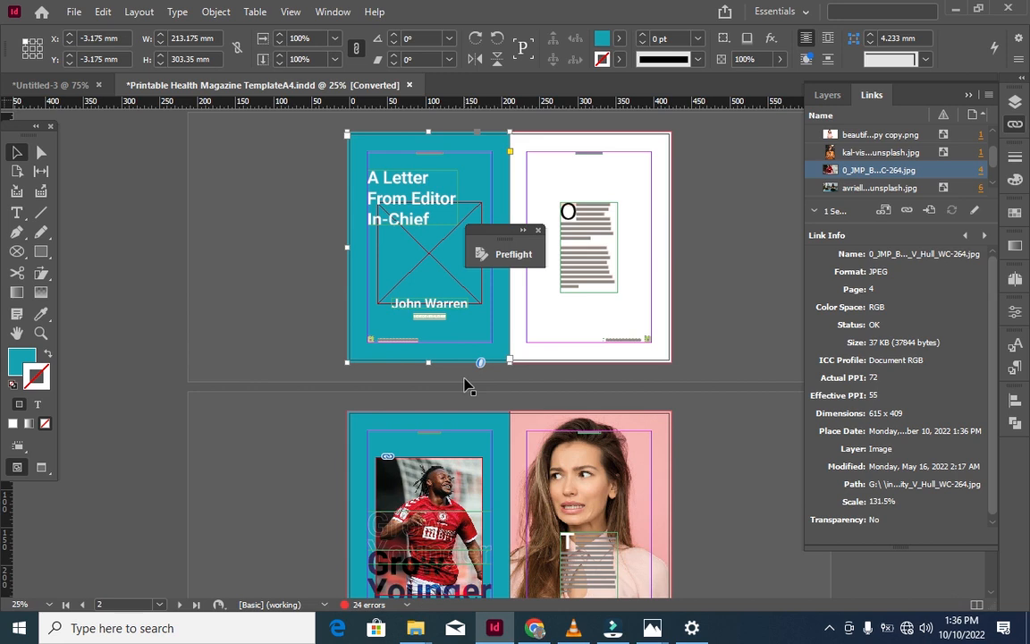
scroll(464, 386, "down", 15)
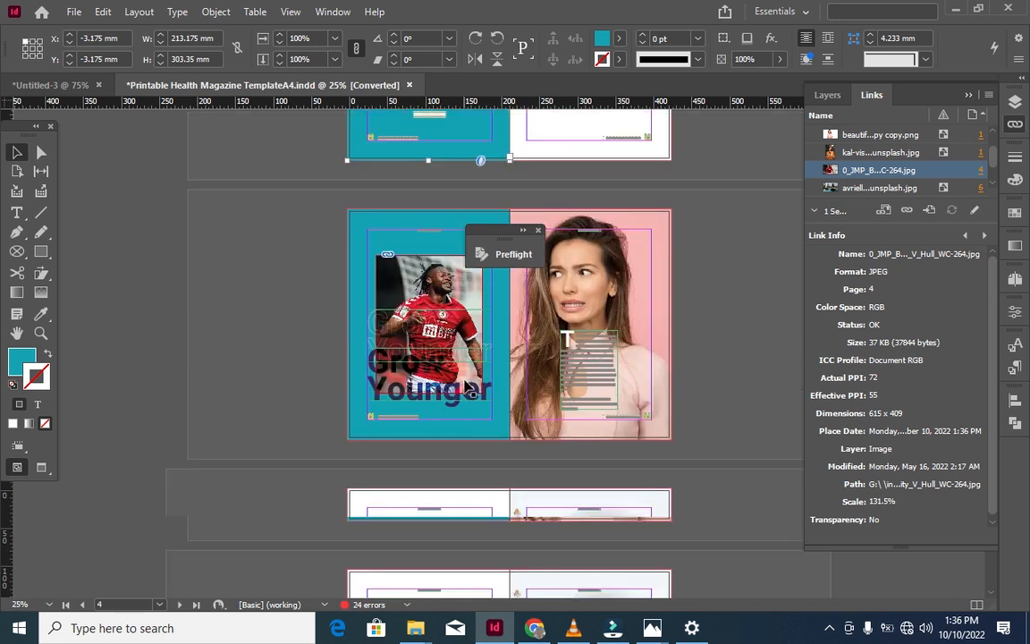
scroll(464, 386, "up", 4)
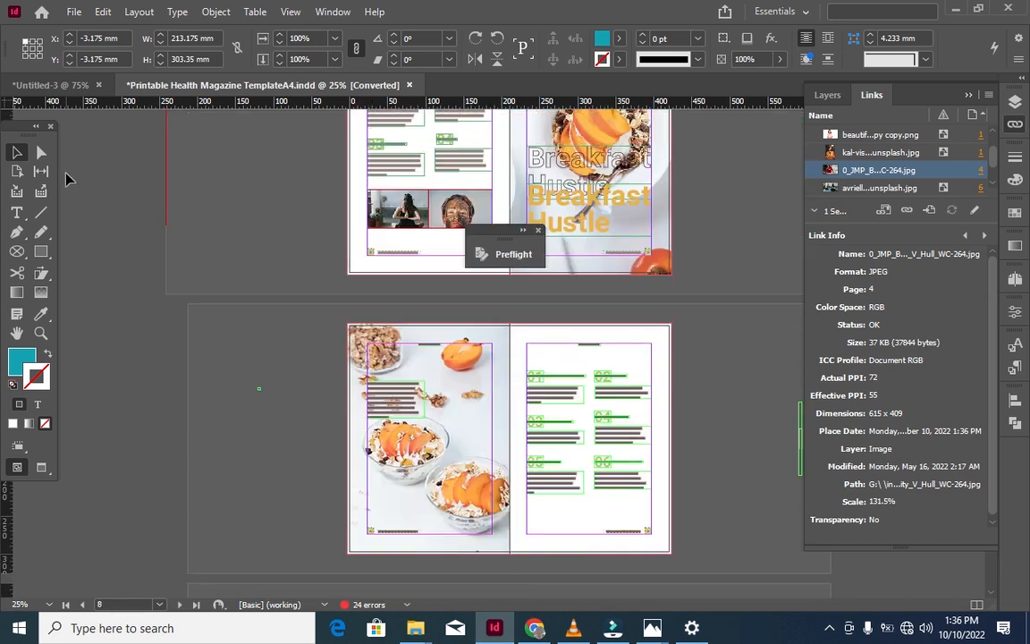
scroll(691, 464, "up", 1)
scroll(691, 463, "down", 6)
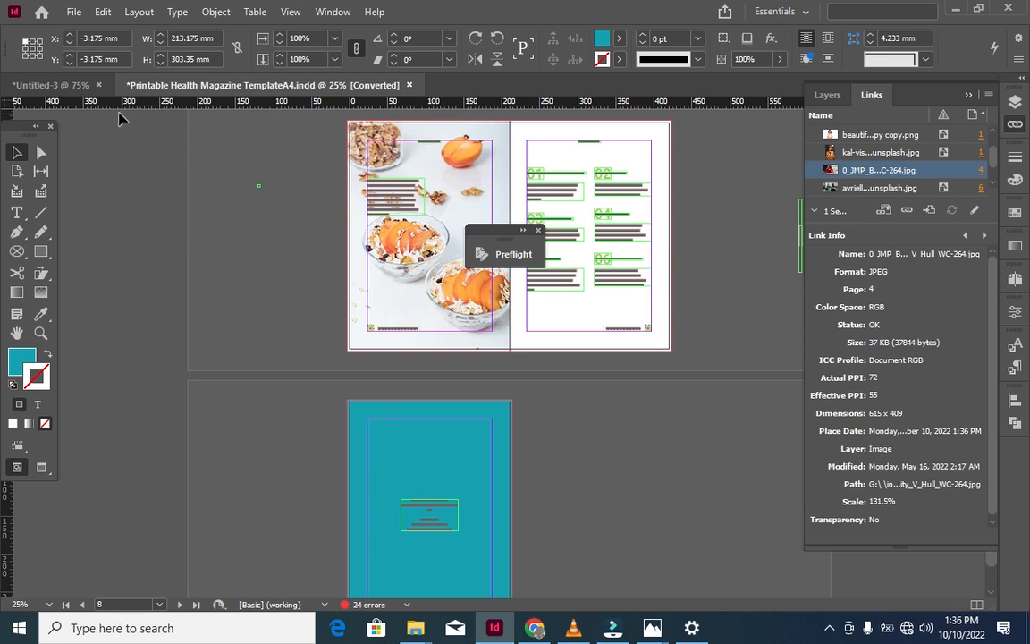
Switch to the Untitled-3 document, add a second page, and close the floating Preflight panel
left_click(58, 85)
scroll(452, 366, "down", 1)
scroll(451, 366, "up", 2)
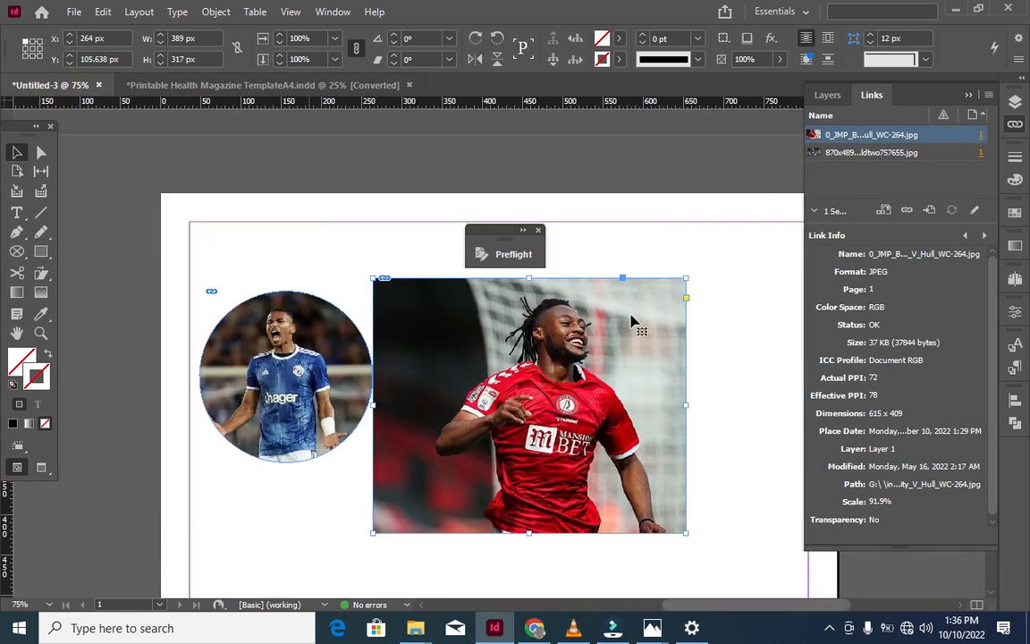
scroll(572, 287, "down", 3)
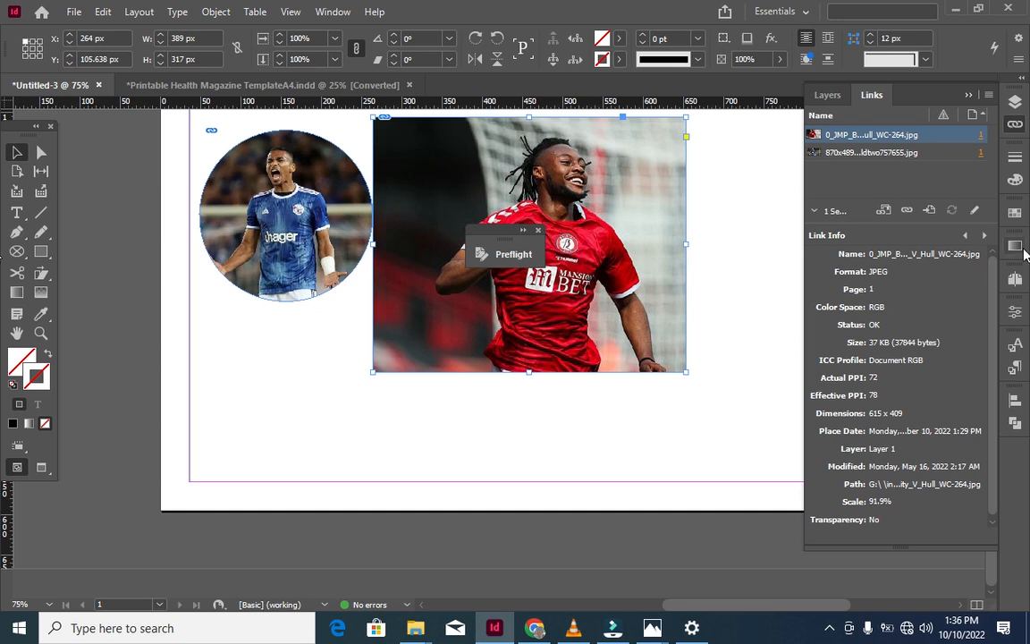
left_click(1013, 280)
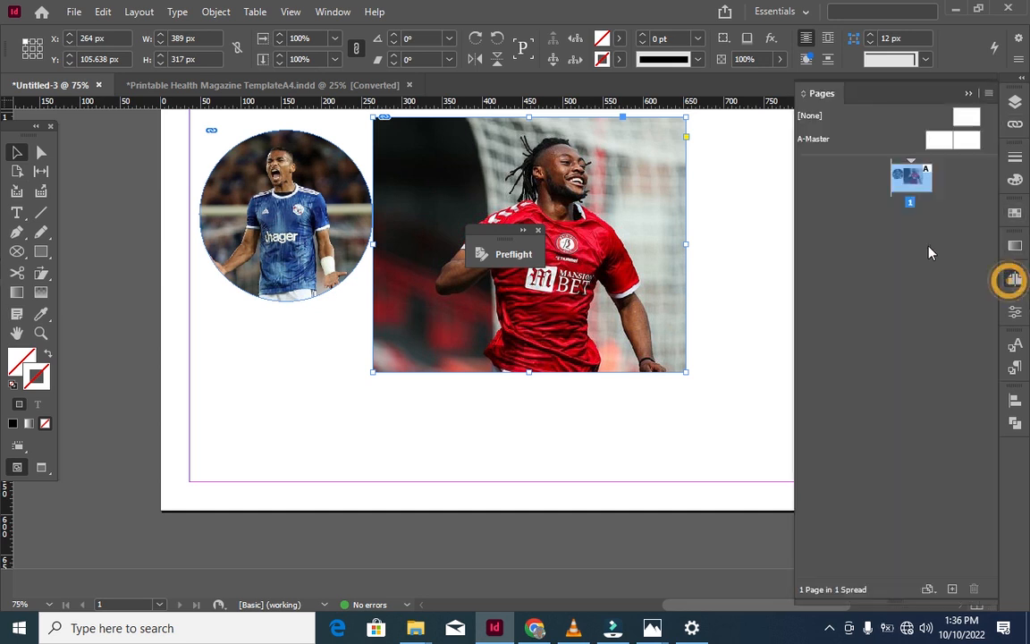
left_click(951, 589)
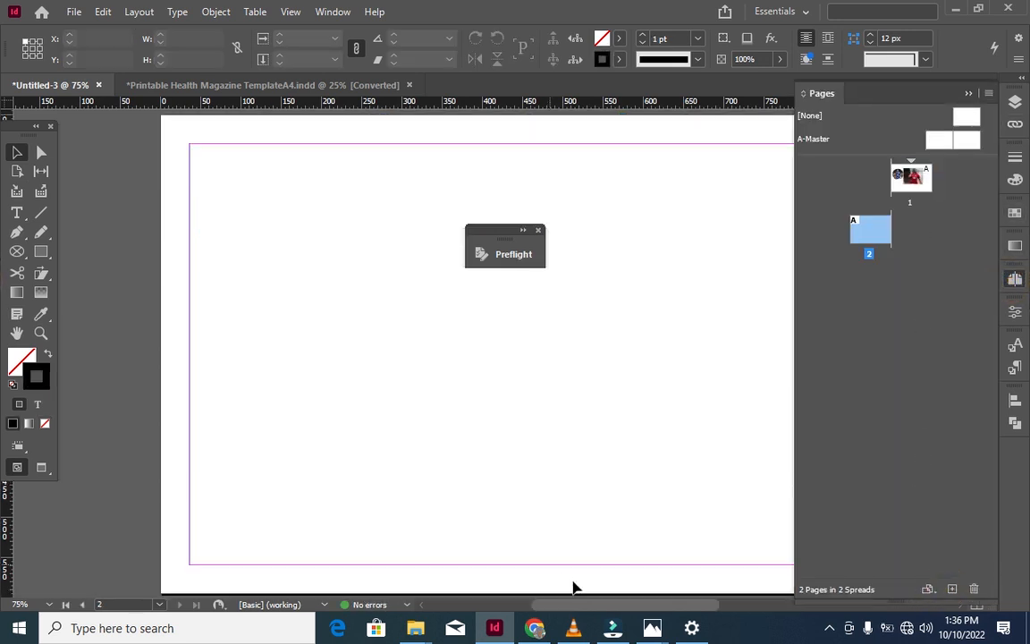
left_click(537, 230)
left_click_drag(688, 608, 726, 608)
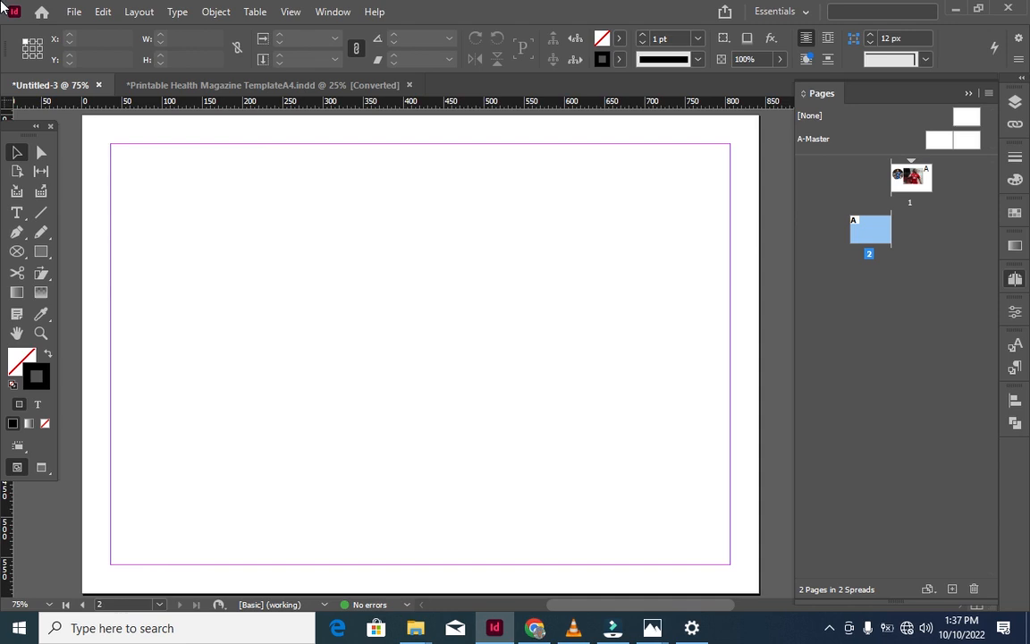
Load the first six images of the working with images folder, from 0_JMP_Bristol_City_V_Hull_WC-264 onward, for placing on page 2
left_click(70, 12)
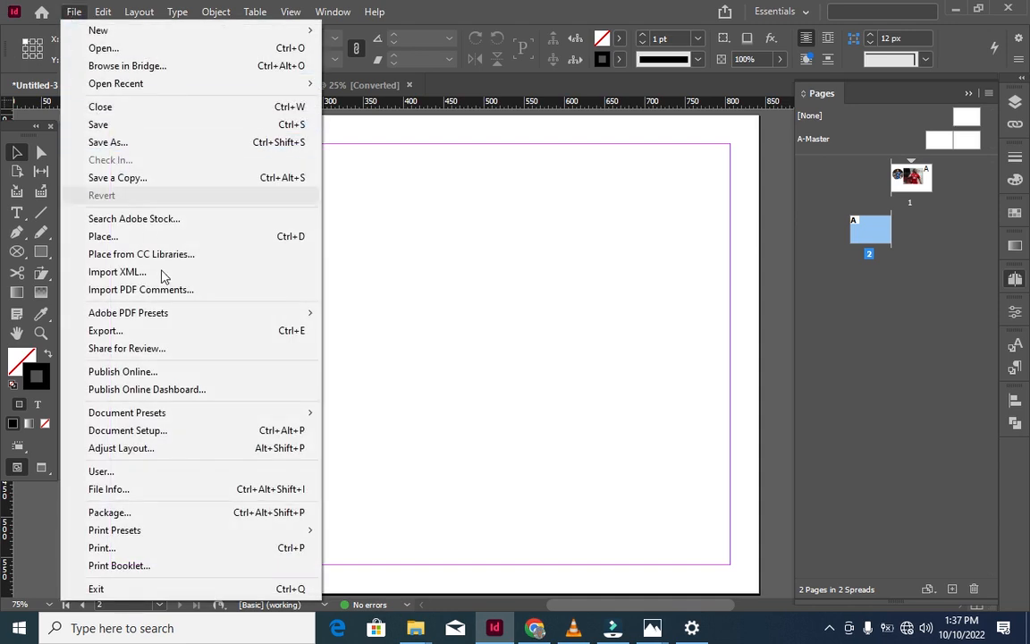
left_click(162, 246)
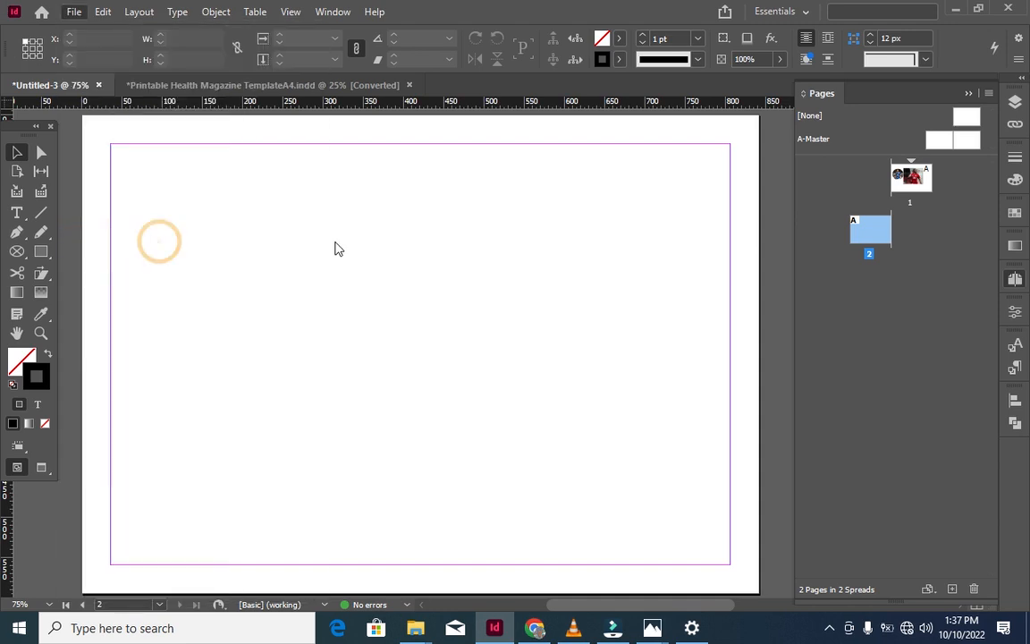
scroll(464, 335, "down", 5)
scroll(471, 321, "up", 5)
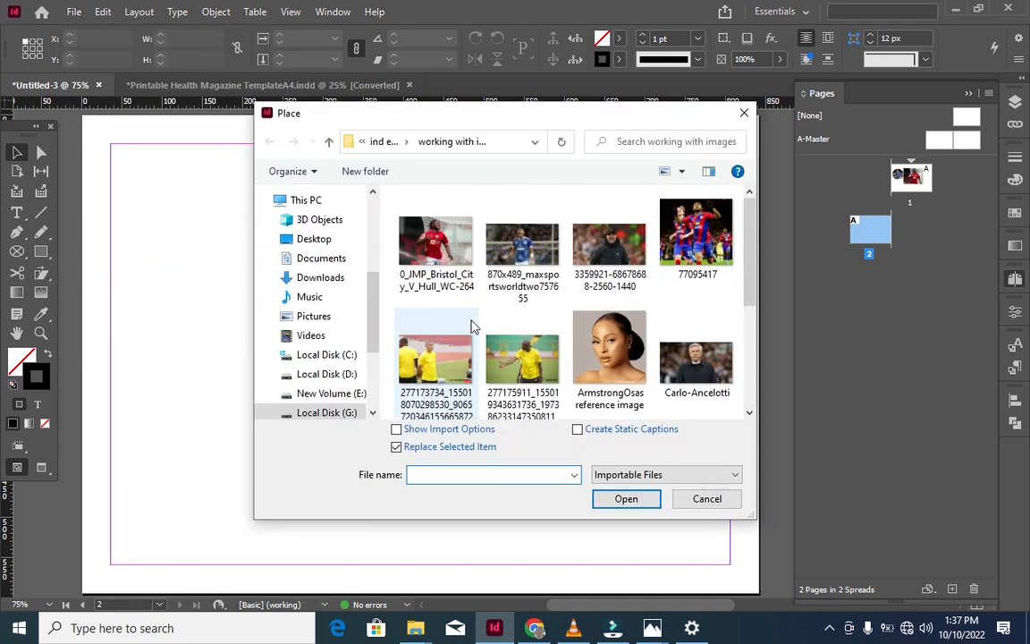
left_click(425, 257)
key("shift+Right")
key("shift+Right")
key("shift+Right")
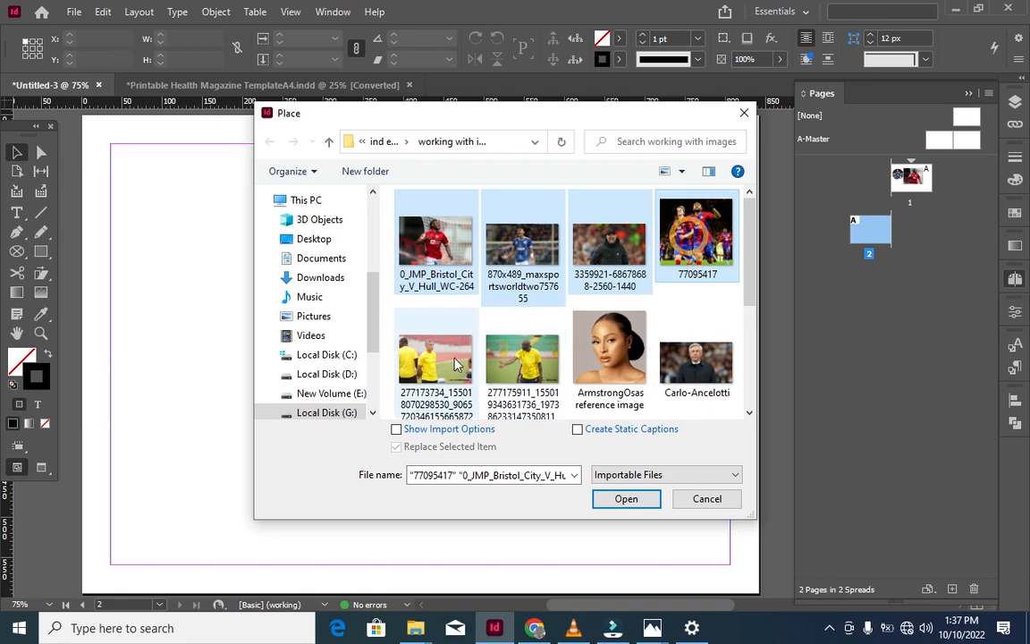
key("shift+Right")
key("shift+Right")
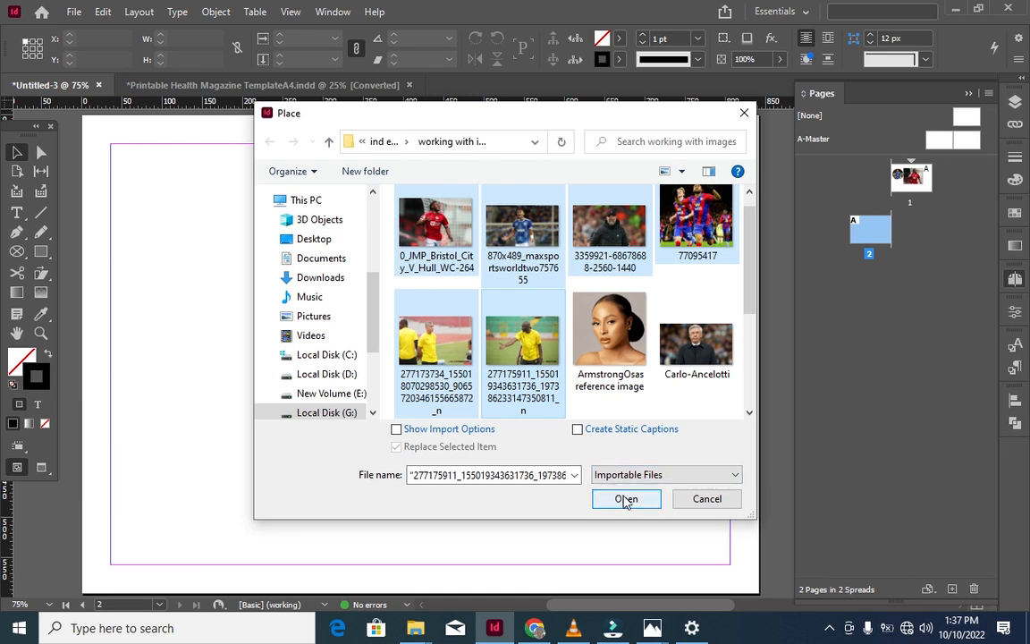
left_click(626, 500)
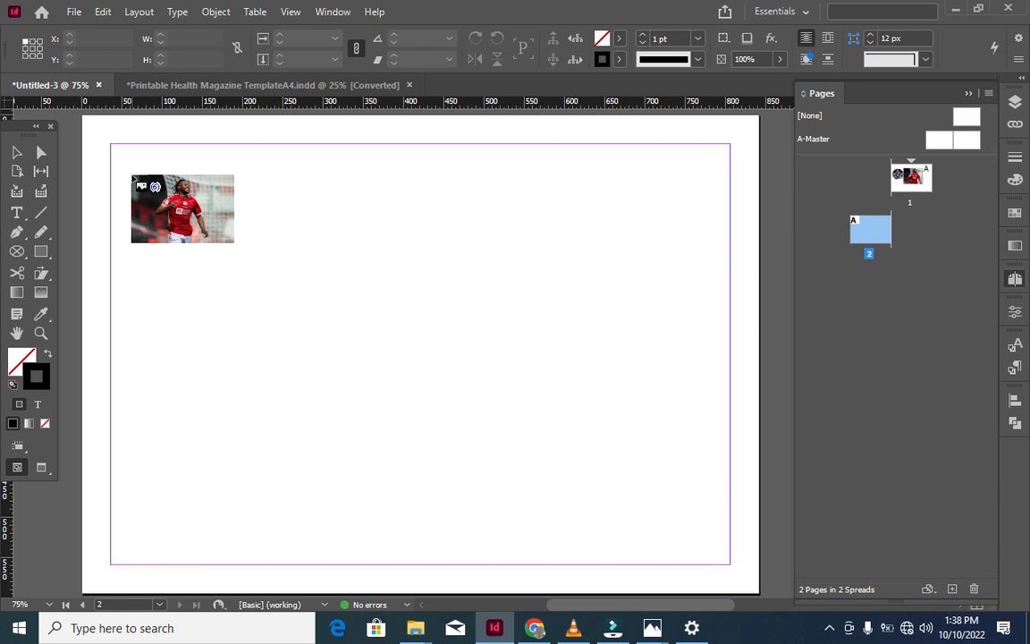
Cycle through the loaded images in the place cursor to preview each one before placing
key("Right")
key("Right")
key("Right")
key("Right")
key("Right")
key("Right")
key("Right")
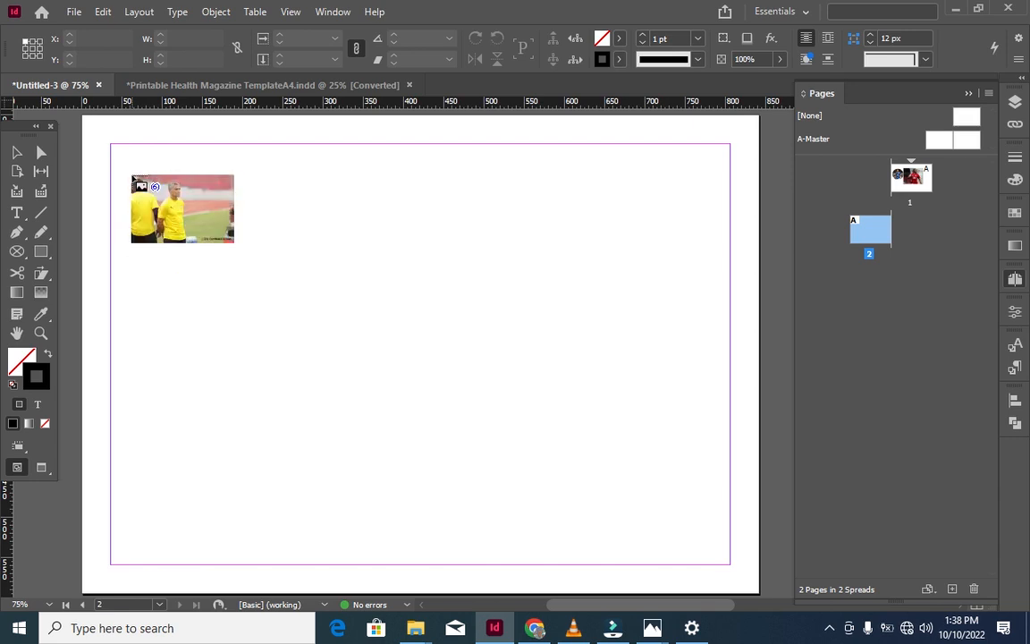
key("Right")
key("Right")
key("Right")
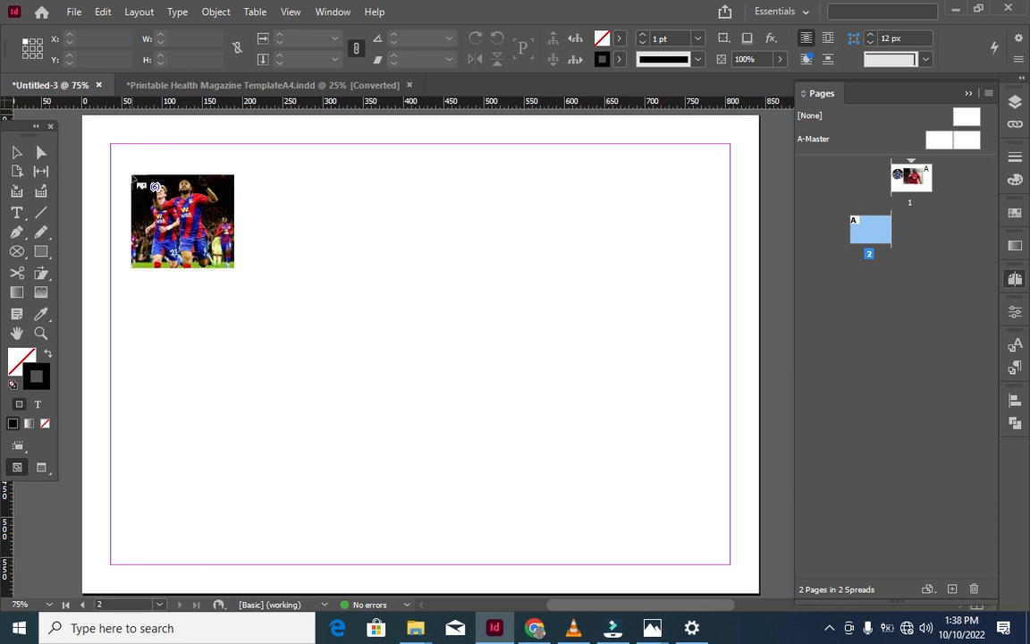
key("Right")
key("Right")
key("Right")
key("Right")
key("Right")
key("Right")
key("Right")
key("Right")
key("Right")
key("Right")
key("Right")
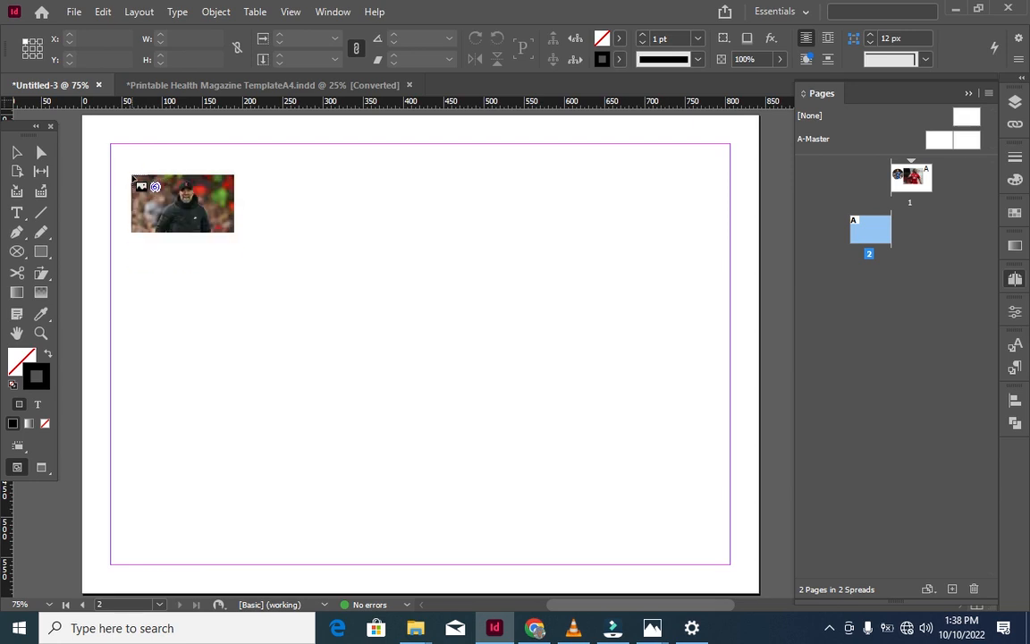
key("Right")
key("Right")
key("Right")
key("Right")
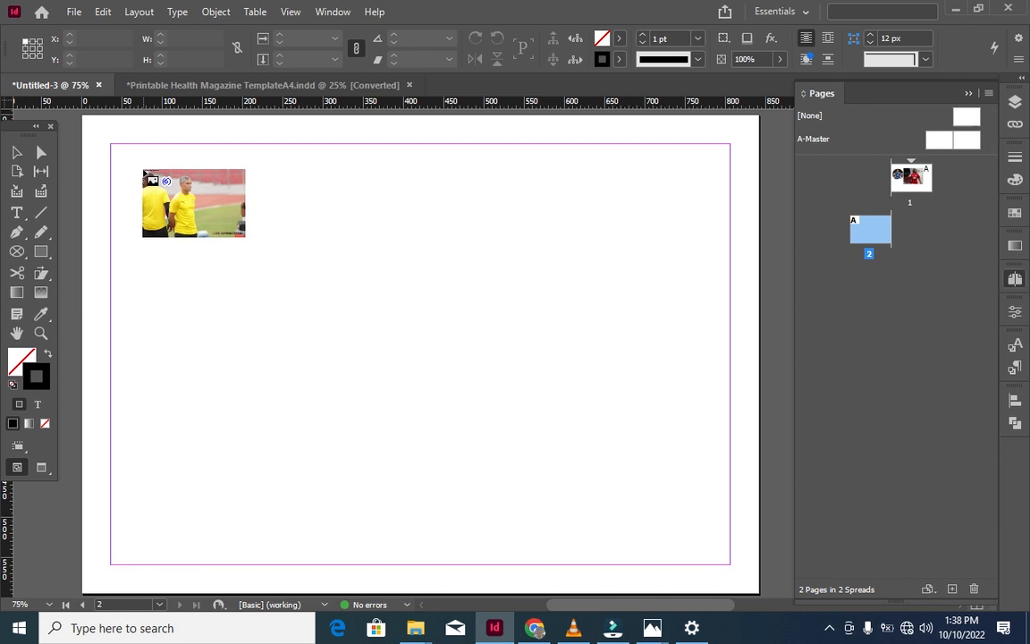
Place the six loaded images on page 2 as a grid of three columns and two rows, about 355 by 232 px overall, and undo the placement
left_click_drag(135, 168, 134, 168)
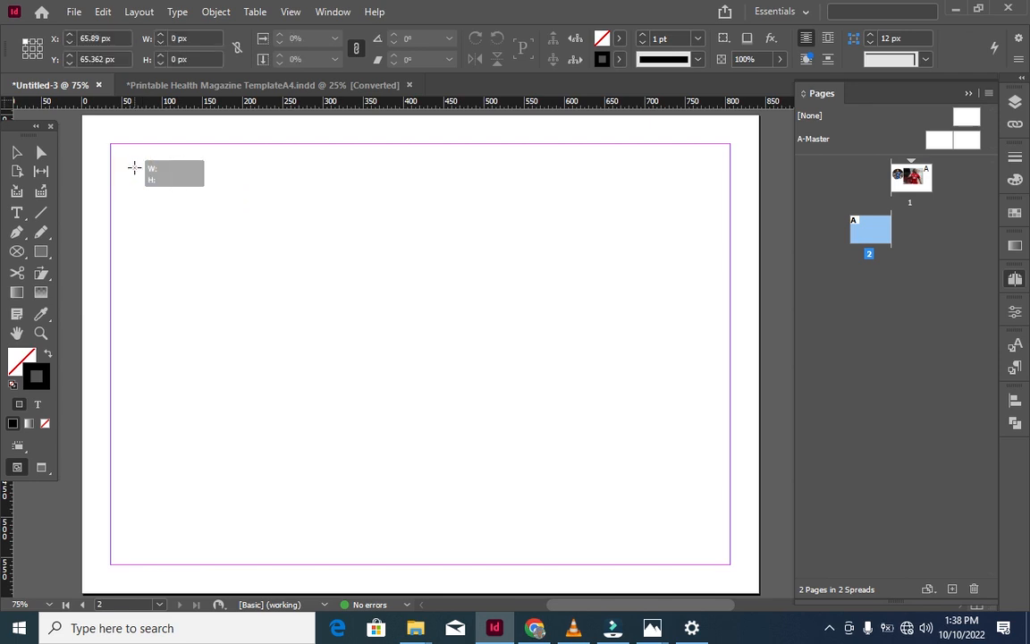
left_click_drag(134, 168, 245, 299)
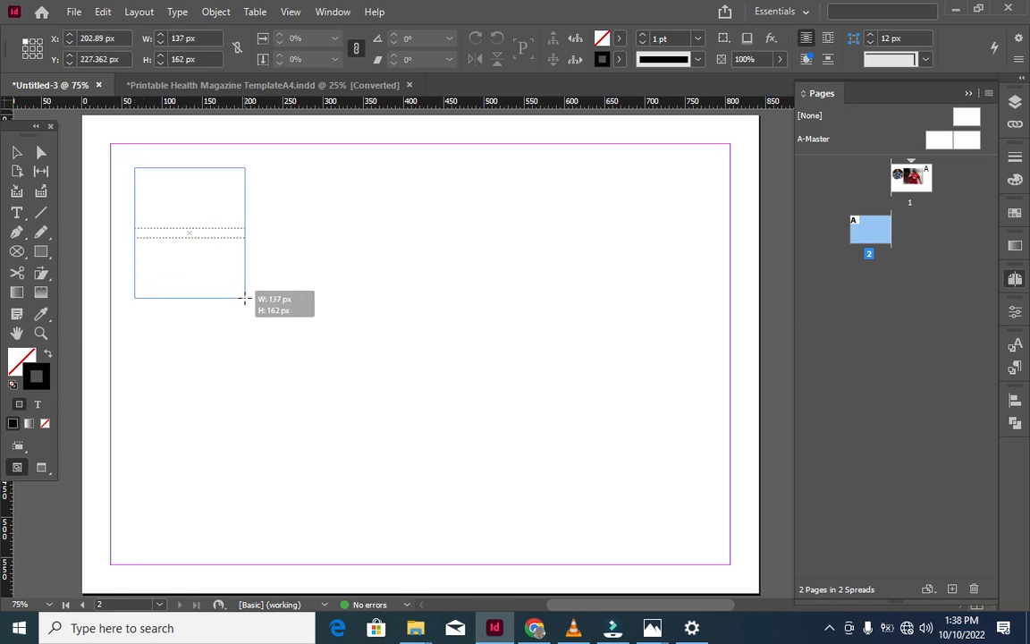
key("Right")
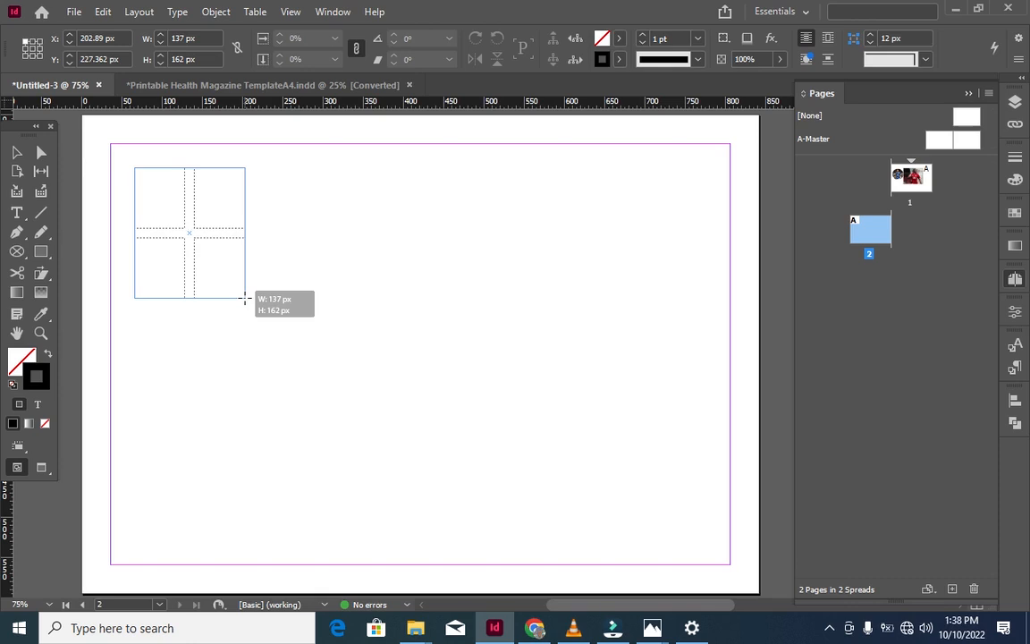
left_click_drag(245, 298, 421, 356)
key("Right")
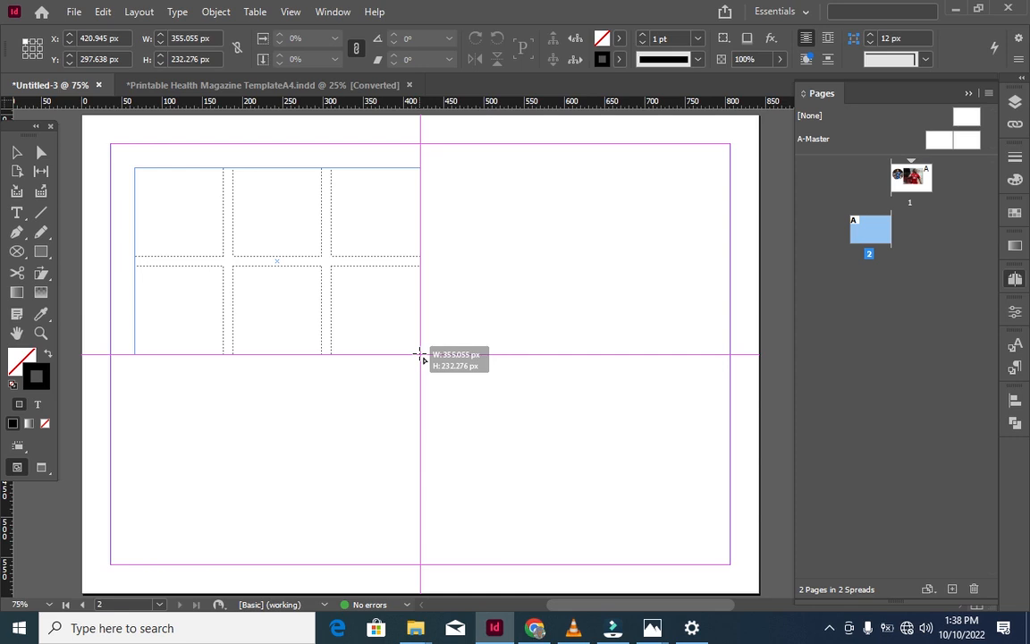
left_click_drag(420, 356, 420, 355)
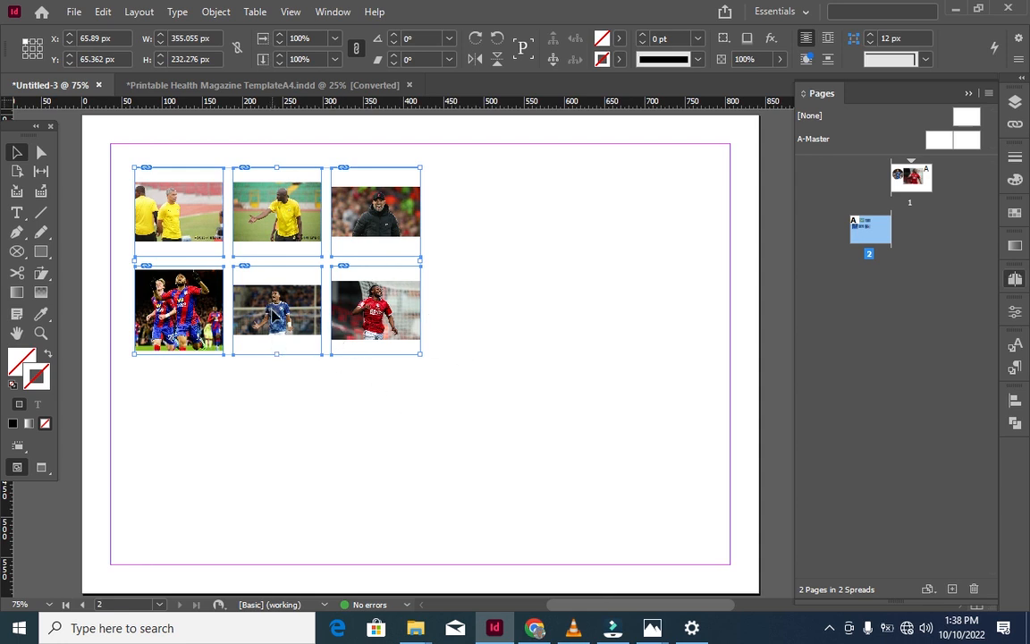
key("ctrl+z")
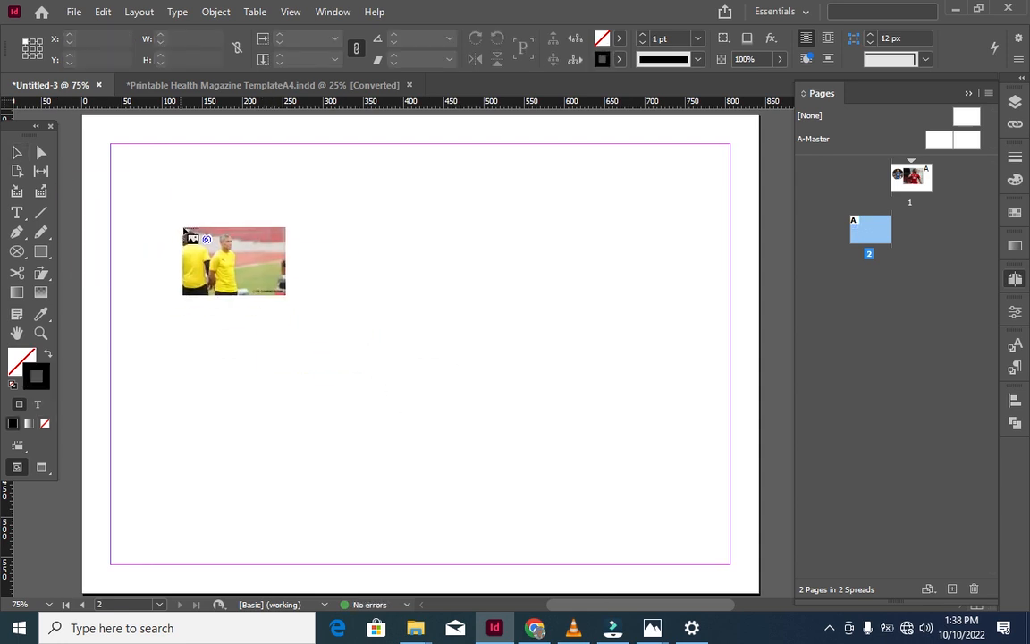
Cycle through the loaded images until the picture of players in red-and-blue striped shirts is first in the place cursor
key("Right")
key("Right")
key("Right")
key("Right")
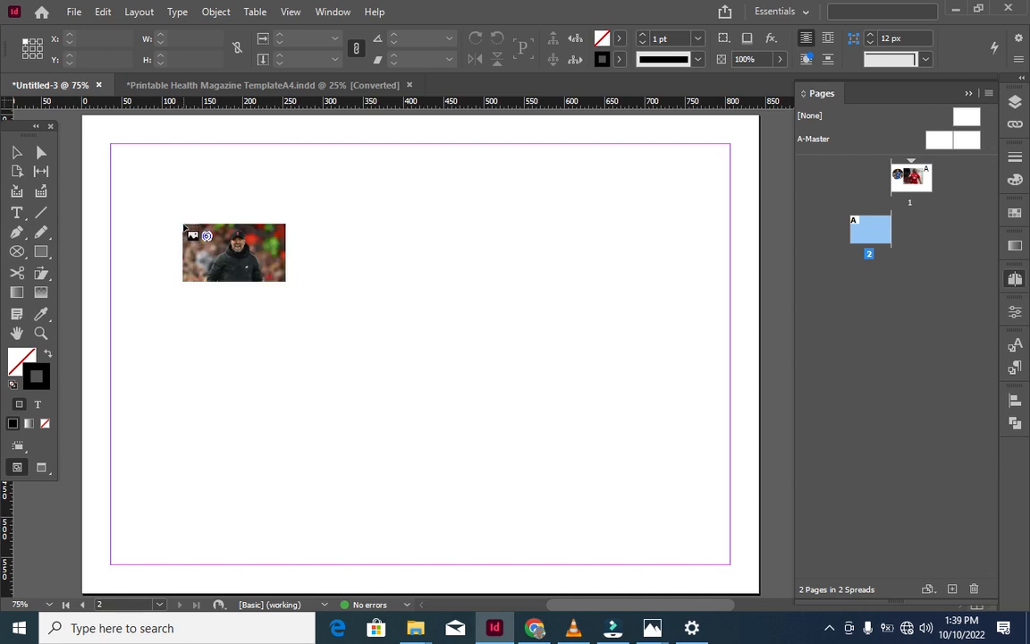
key("Right")
key("Right")
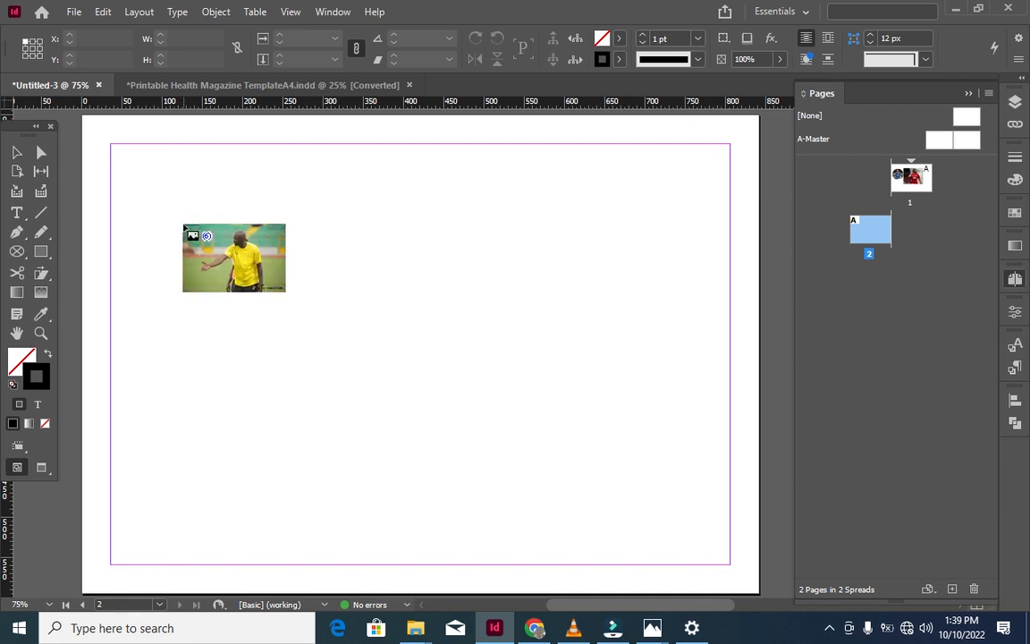
key("Right")
key("Right")
key("Right")
key("Right")
key("Right")
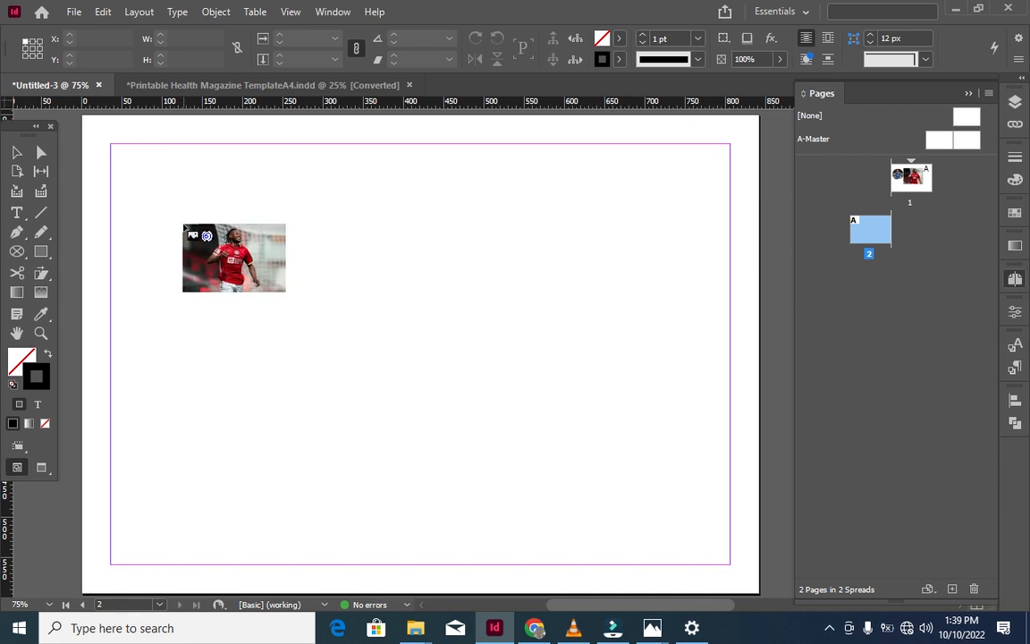
key("Right")
key("Right")
key("Right")
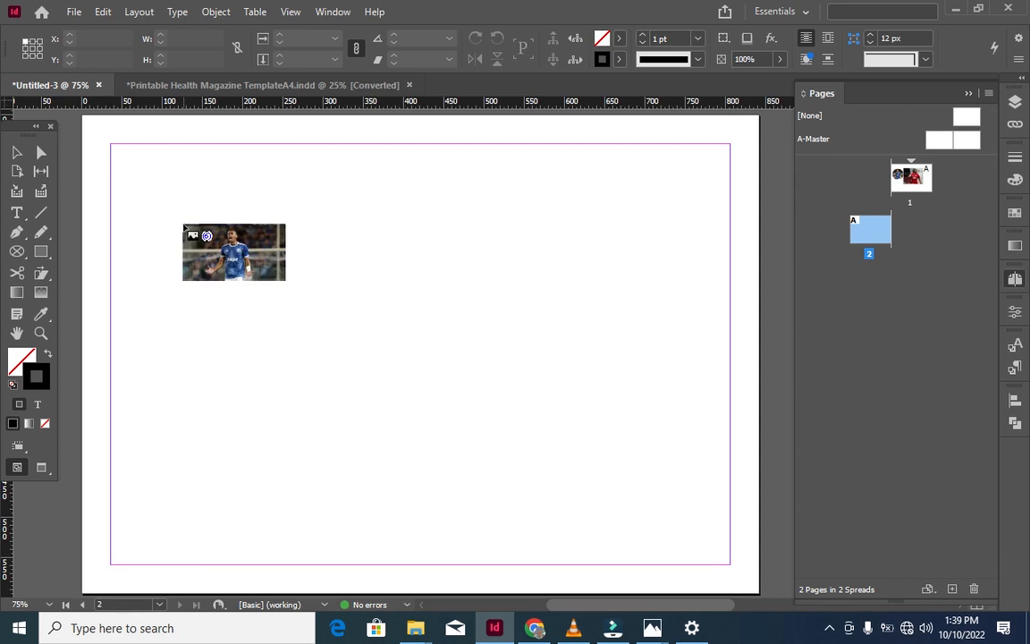
key("Right")
key("Right")
key("Right")
key("Right")
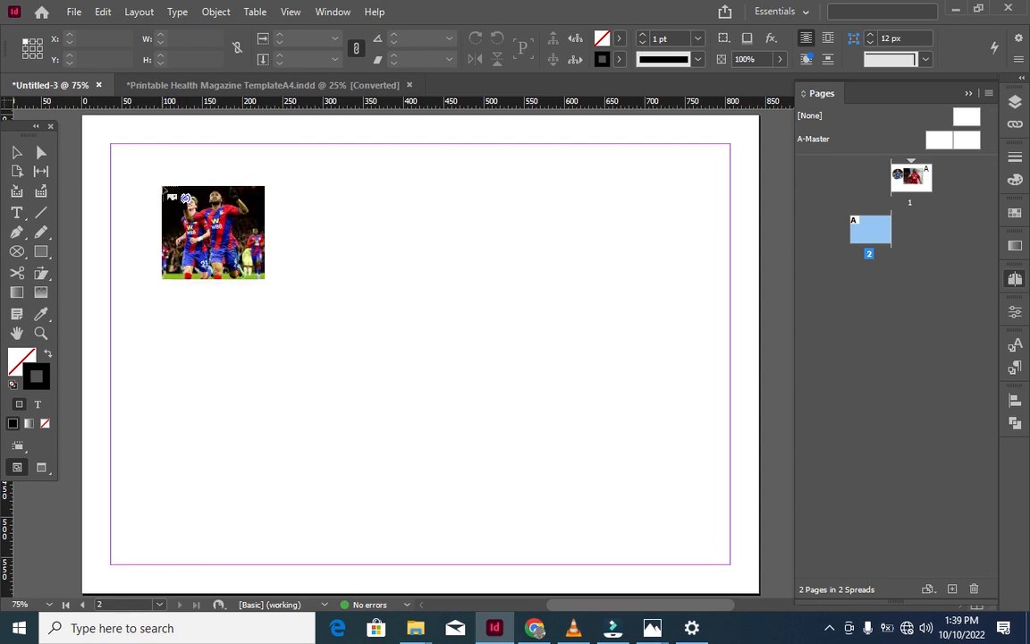
key("Right")
key("Right")
key("Right")
key("Right")
key("Right")
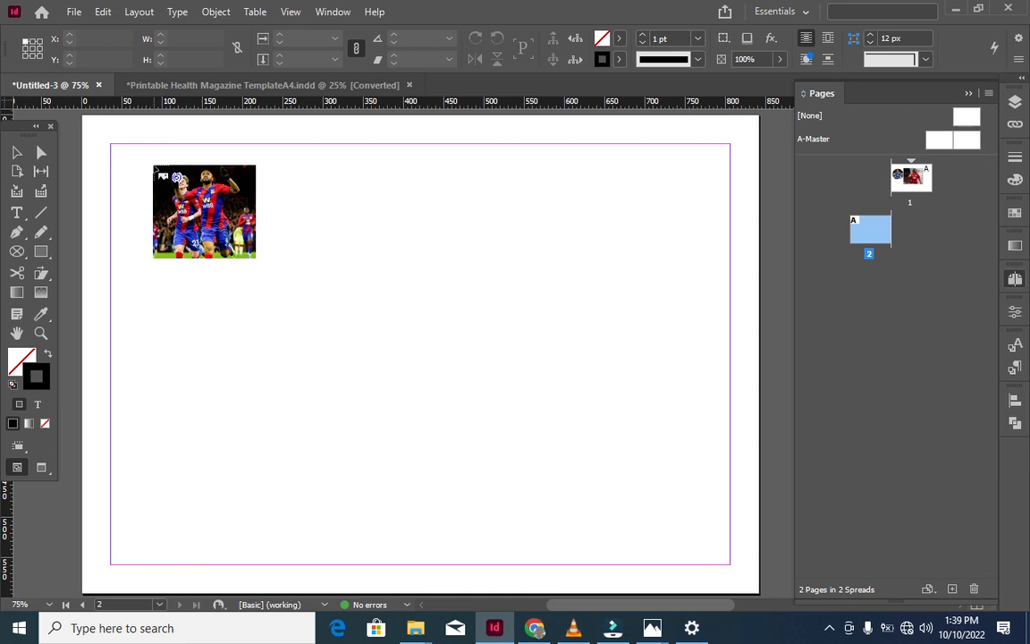
Place the reordered images on page 2 as a three-column, two-row grid about 326 by 247 px overall
left_click_drag(153, 166, 175, 204)
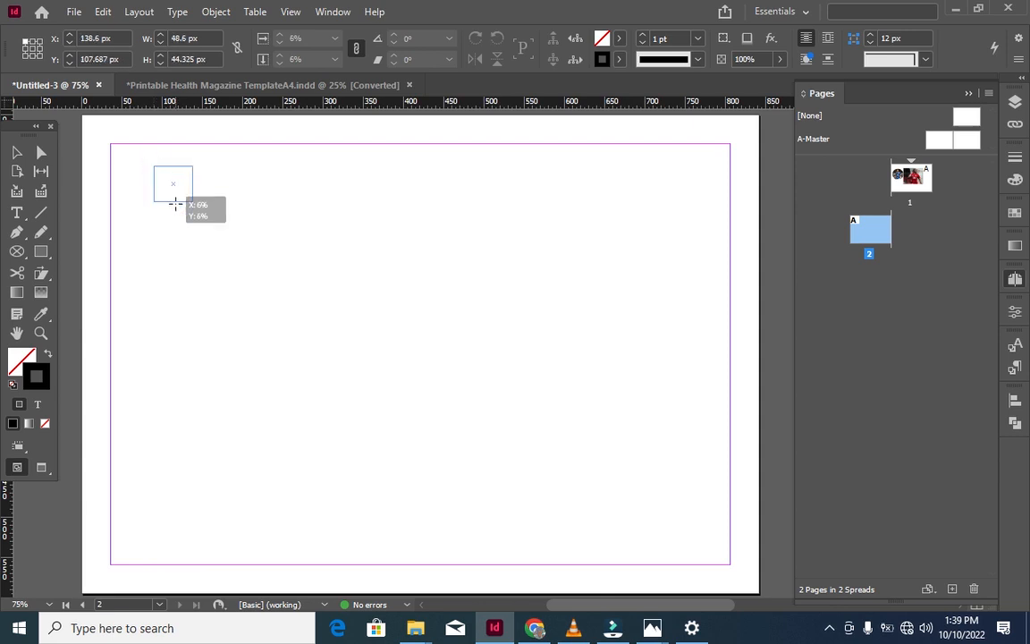
key("Up")
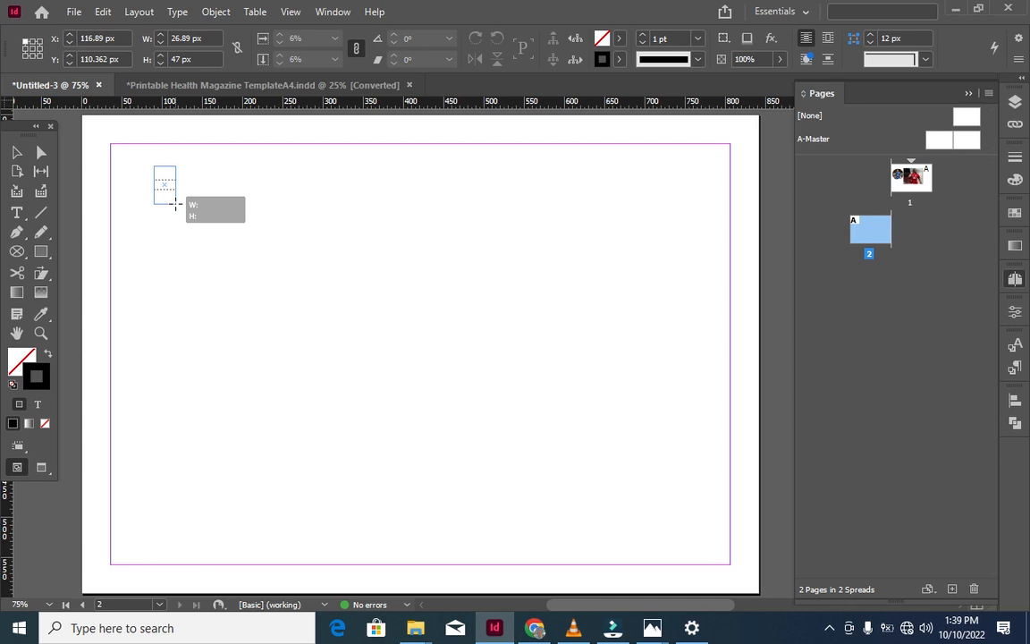
key("Right")
mouse_move(176, 204)
left_mouse_down()
mouse_move(257, 244)
mouse_move(348, 332)
mouse_move(416, 365)
left_mouse_up()
key("Right")
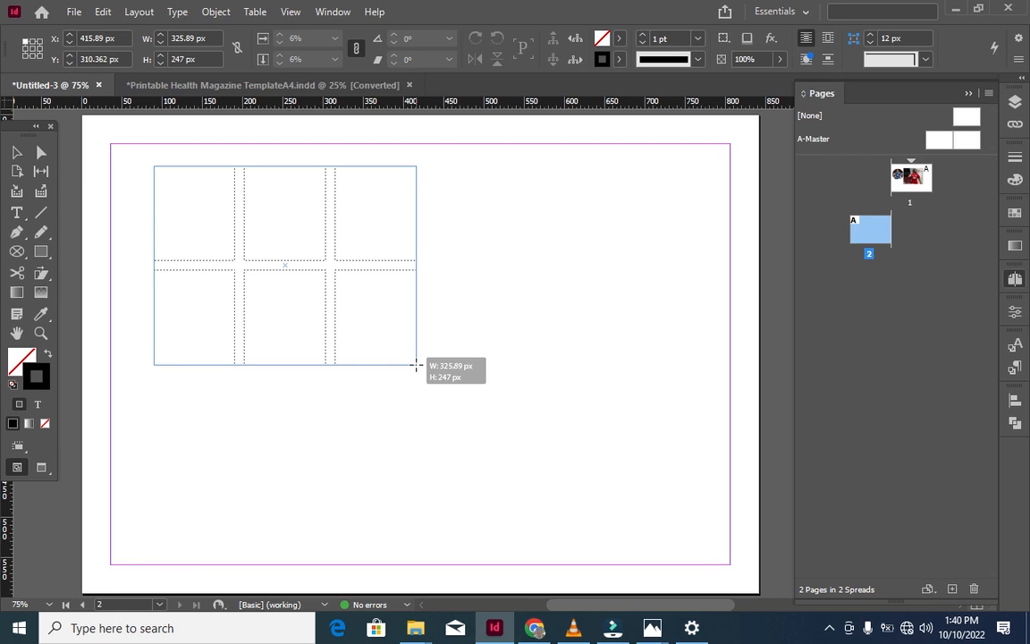
left_click_drag(415, 365, 414, 363)
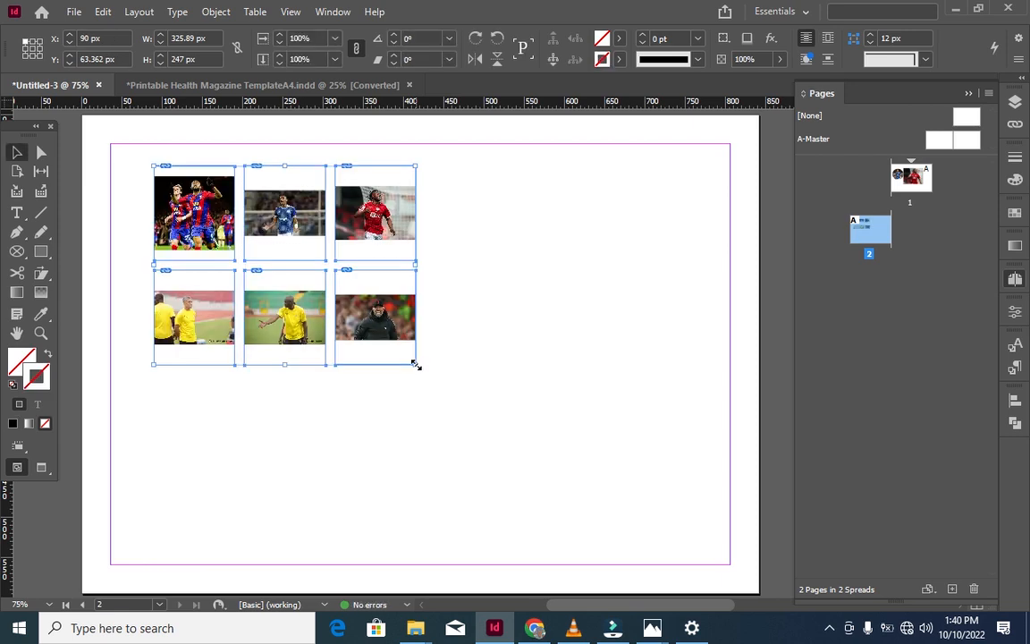
Try enlarging the grid of image frames to about 426 by 355 px, and undo both the resizing and the image placement
left_click_drag(413, 365, 497, 451)
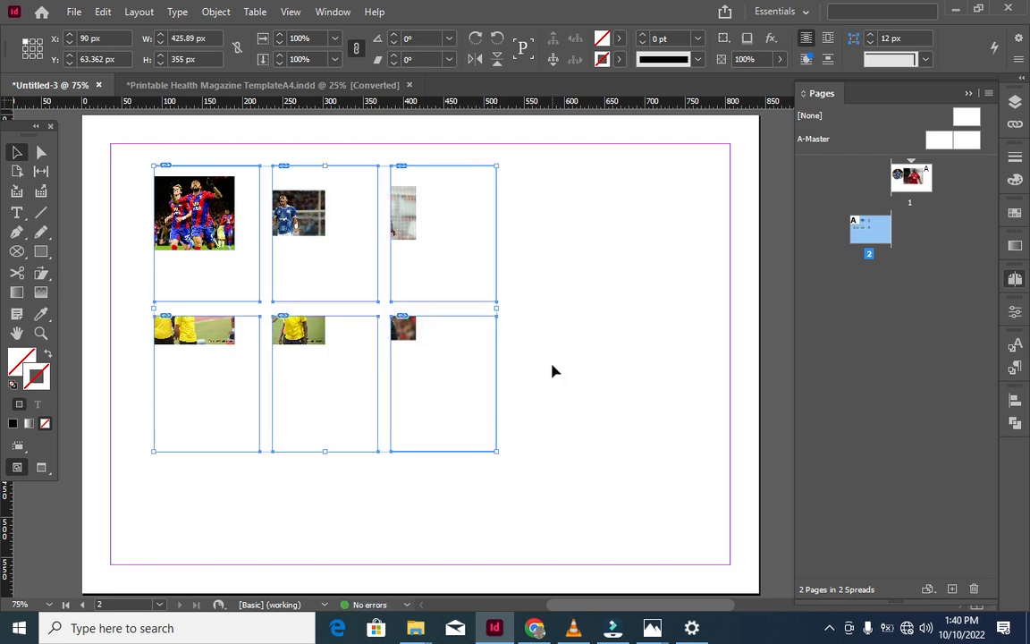
key("ctrl+z")
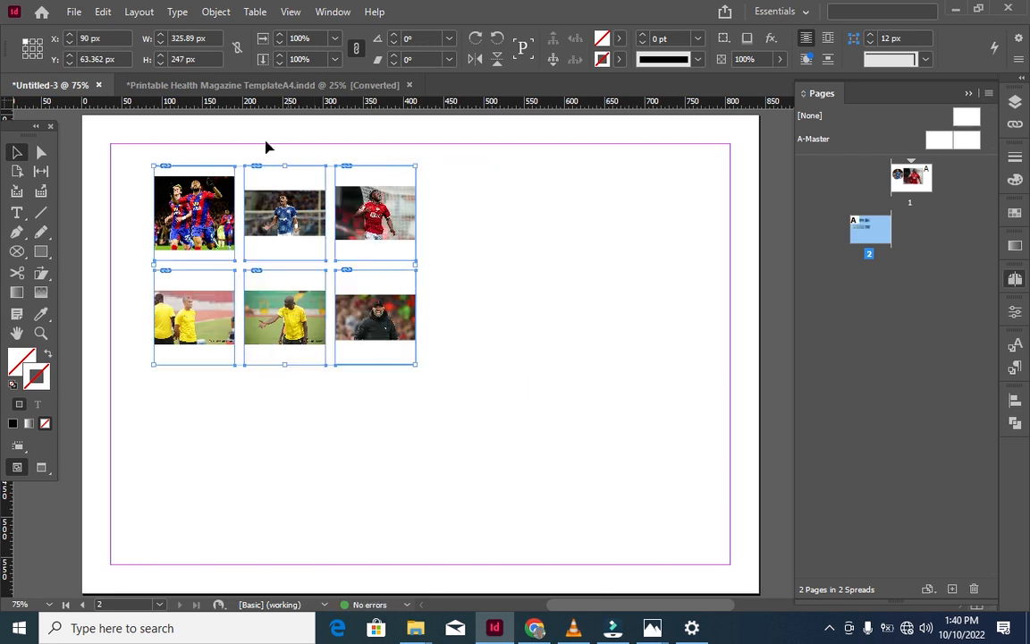
left_click_drag(116, 130, 705, 468)
key("ctrl+z")
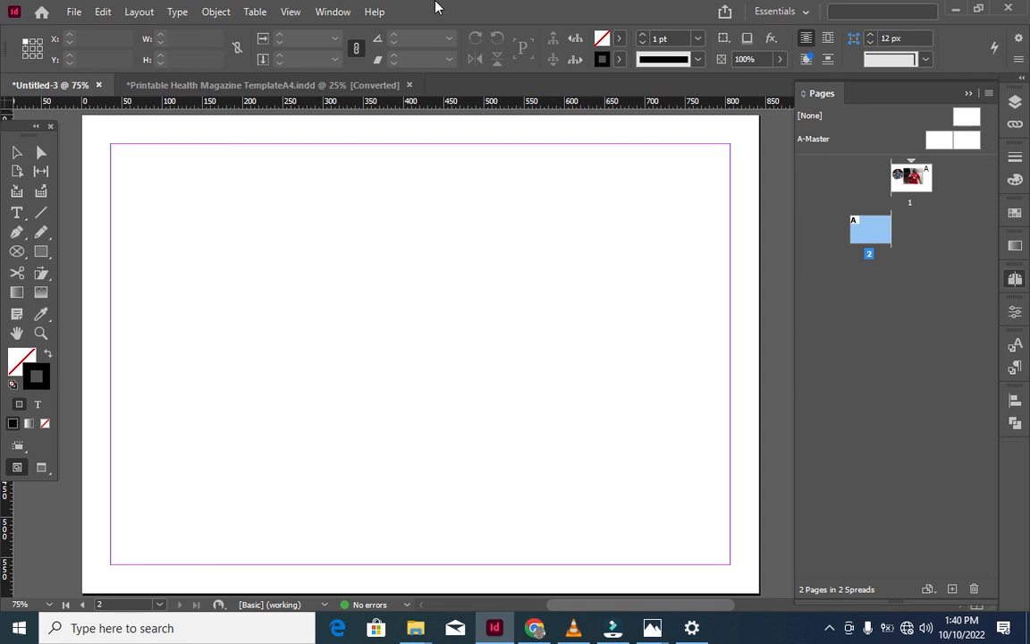
Draw a grid of empty rectangle frames with two columns and three rows, about 151 by 135 px overall, in page 2's upper-left area
right_click(18, 252)
left_click(70, 275)
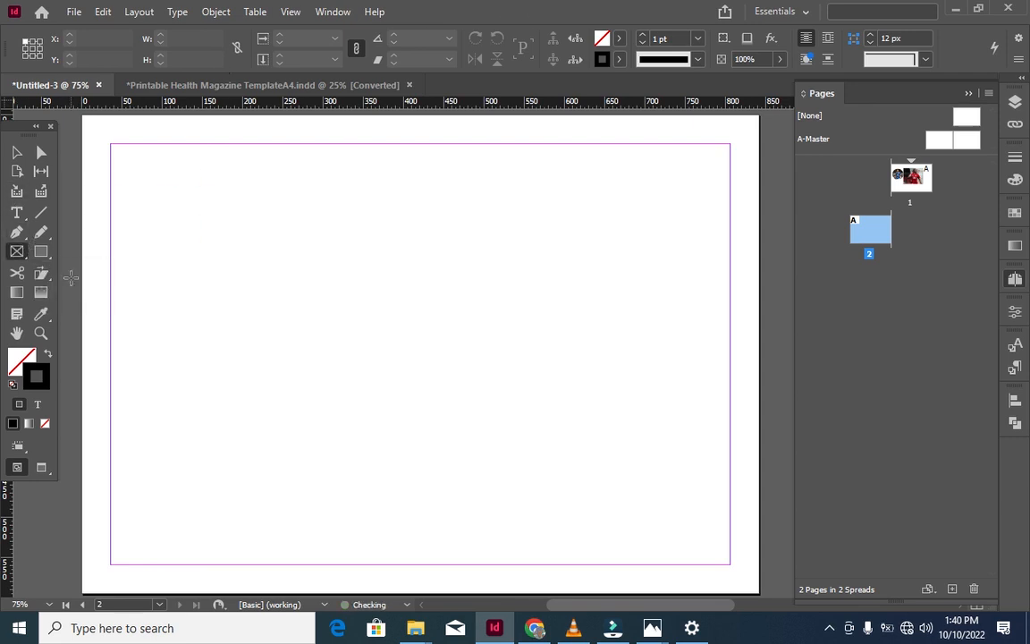
left_click(71, 277)
left_click(591, 324)
left_click(149, 187)
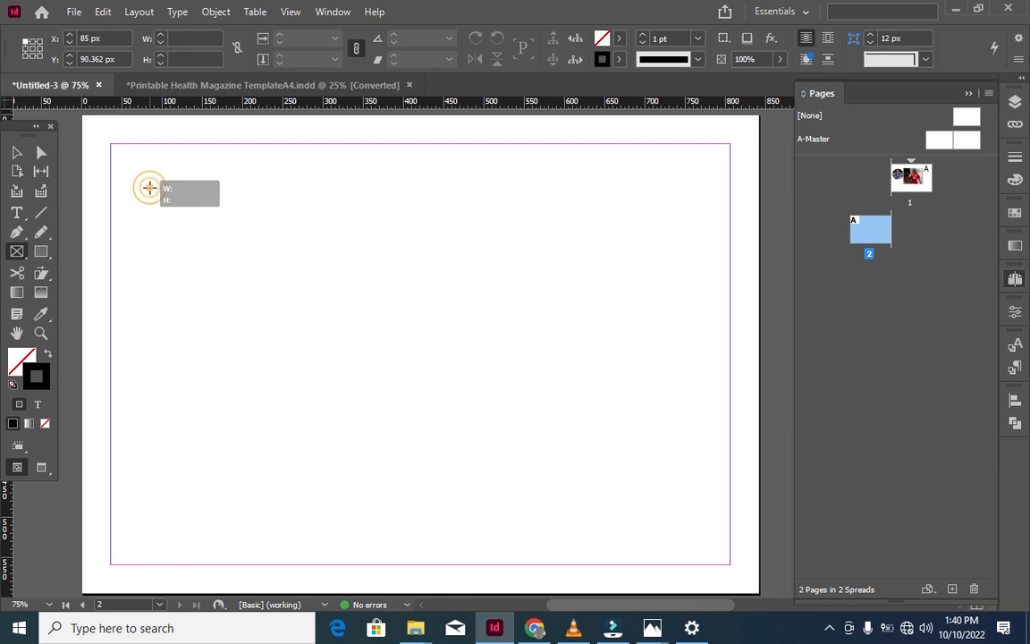
left_click_drag(149, 186, 224, 260)
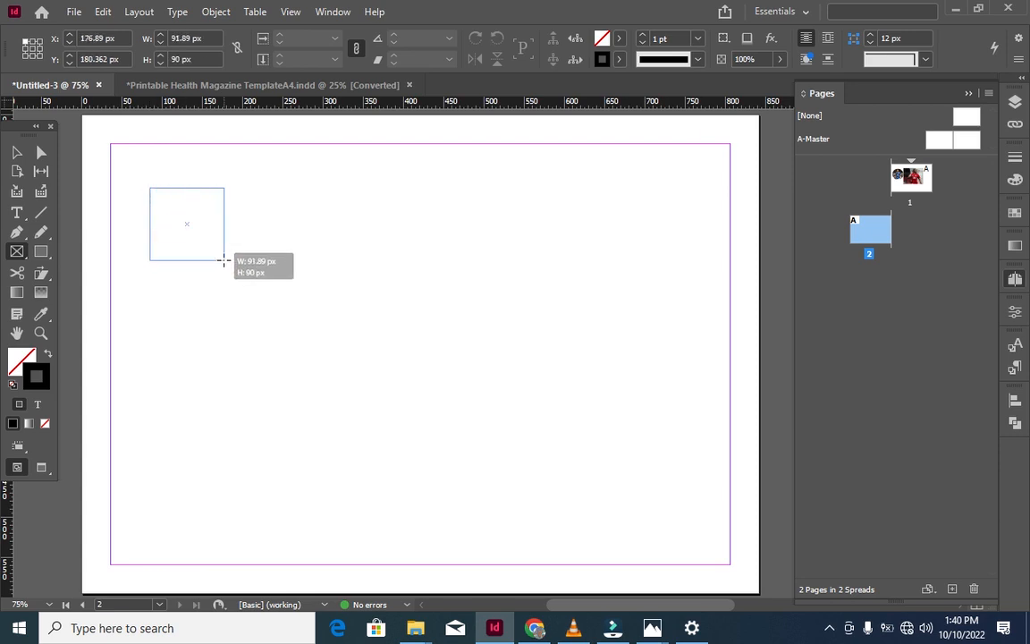
key("Up")
left_click_drag(223, 261, 271, 295)
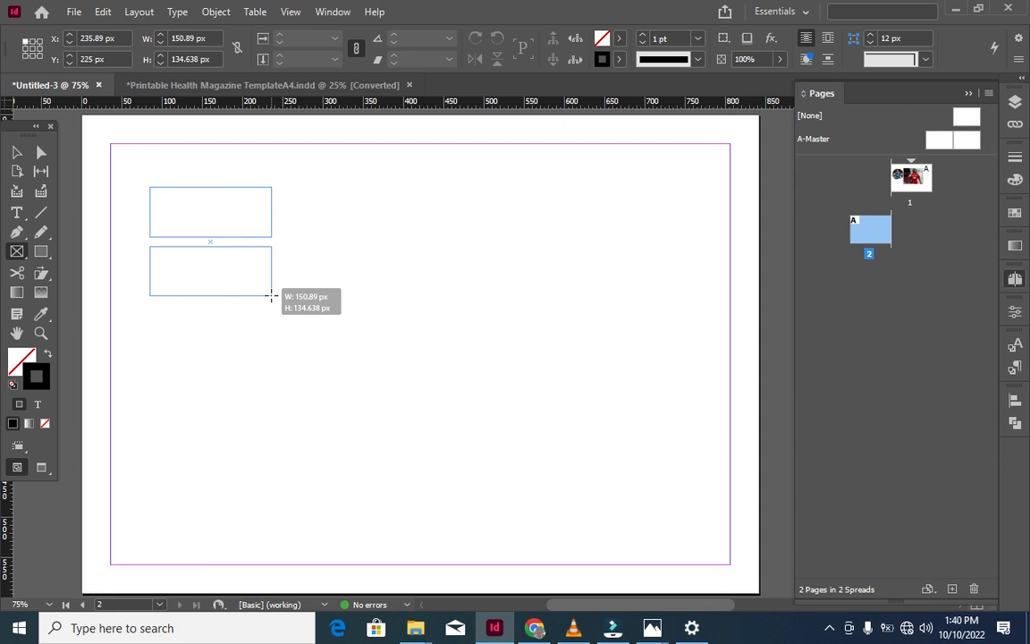
key("Up")
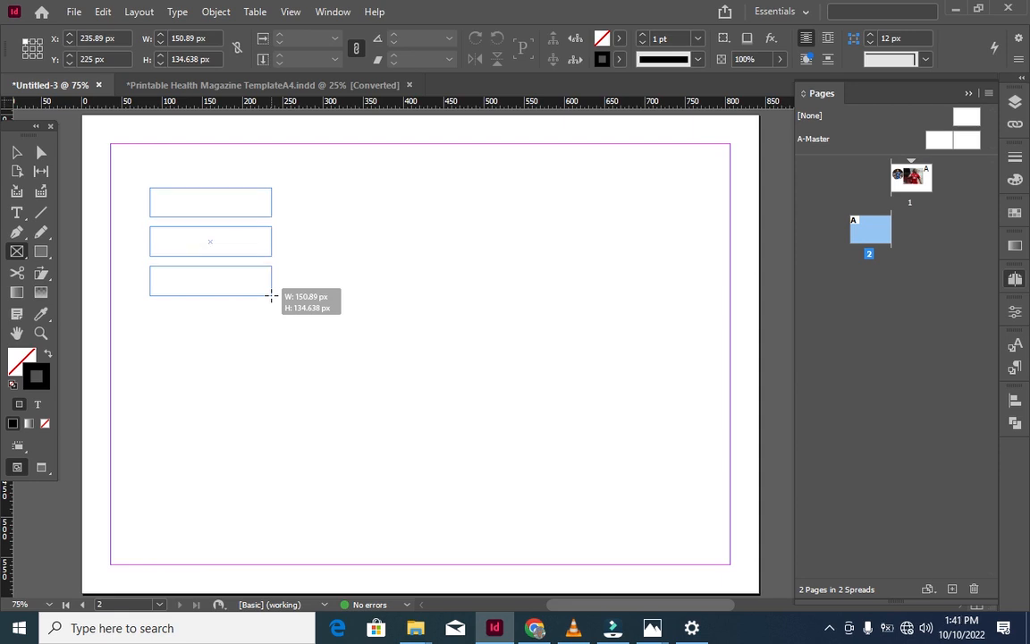
key("Right")
left_click_drag(271, 295, 270, 296)
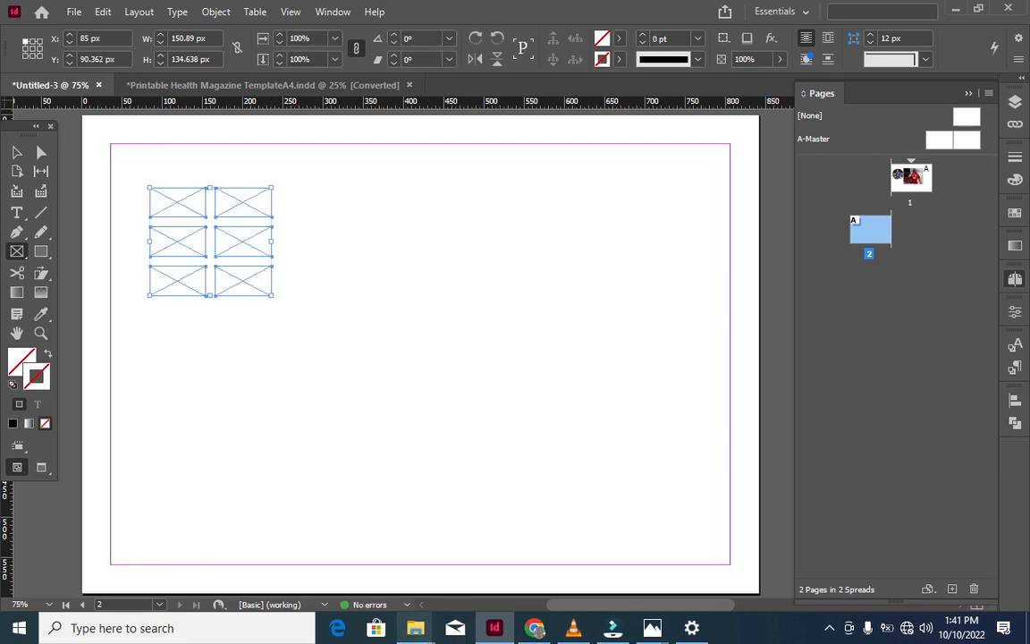
Try to bring the first six images of the working with images folder into the document from File Explorer, and dismiss the windows that interrupt
mouse_move(415, 626)
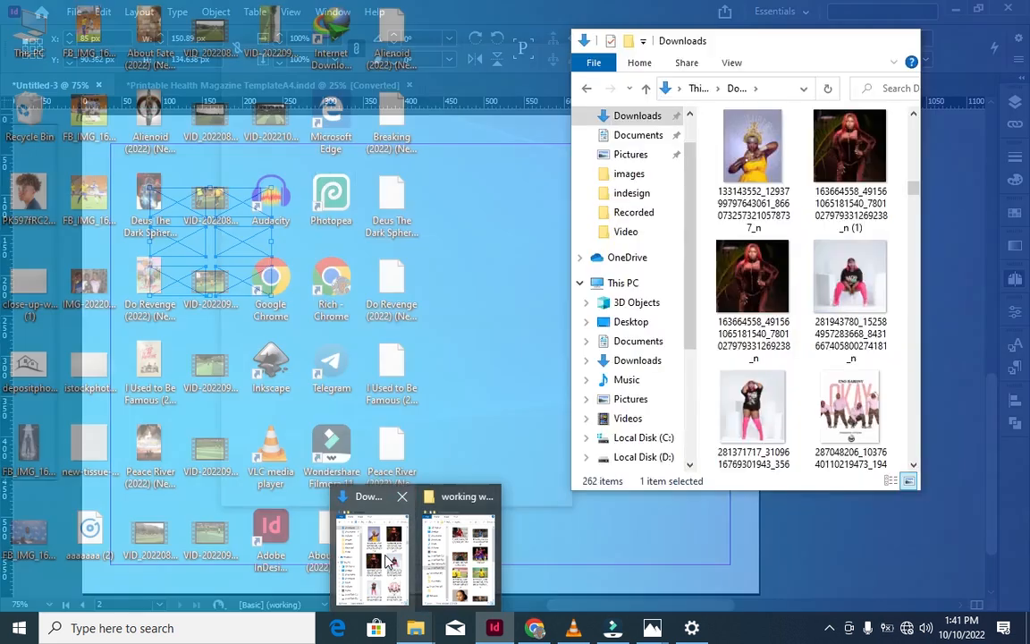
mouse_move(460, 594)
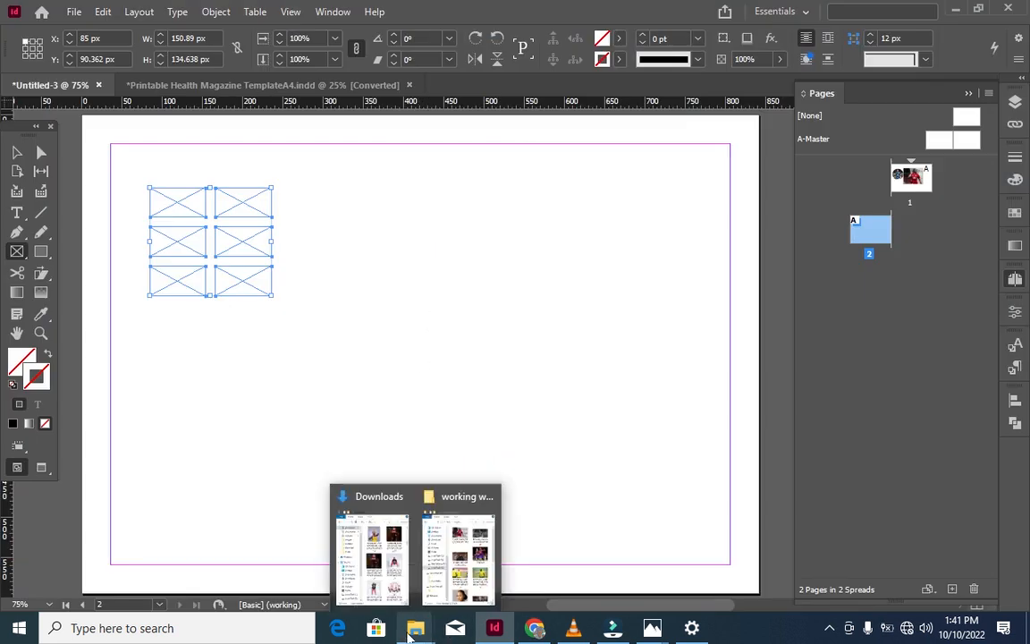
left_click(444, 549)
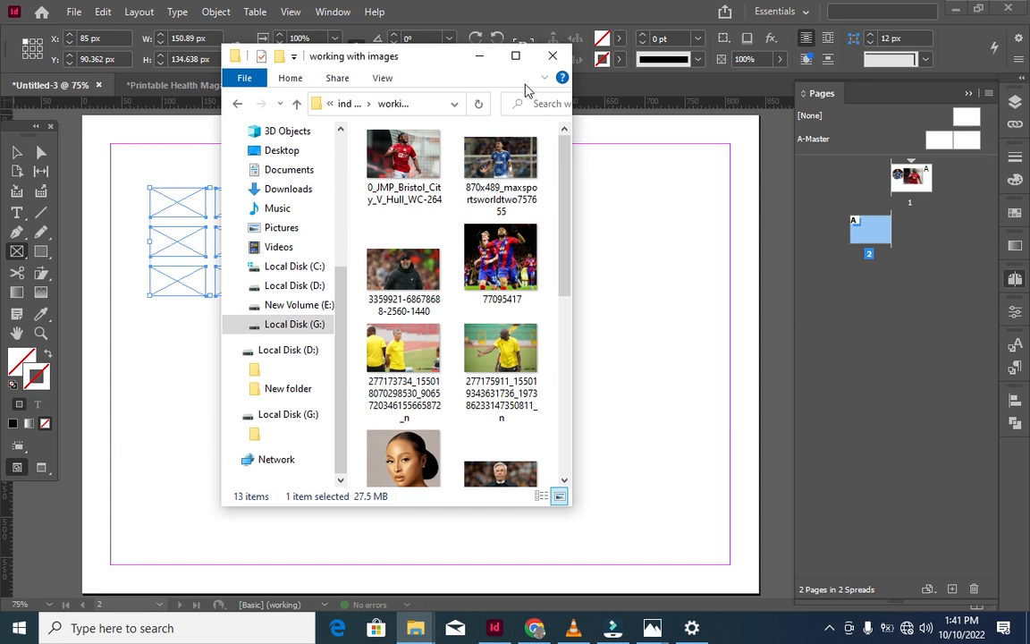
left_click(503, 183, "ctrl")
left_click(512, 255, "ctrl")
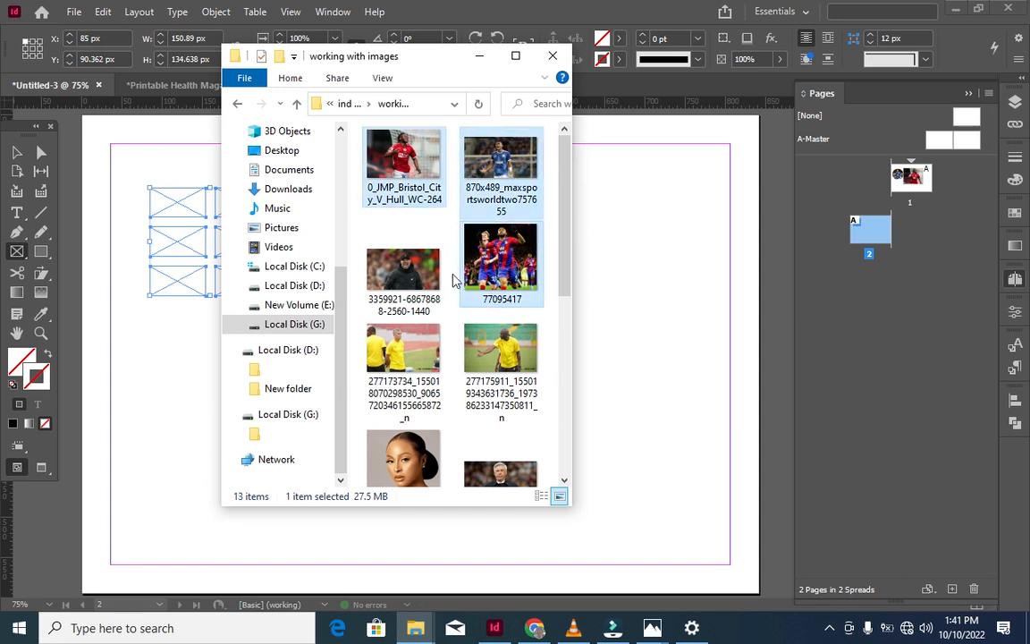
left_click(421, 282, "ctrl")
left_click(404, 344, "ctrl")
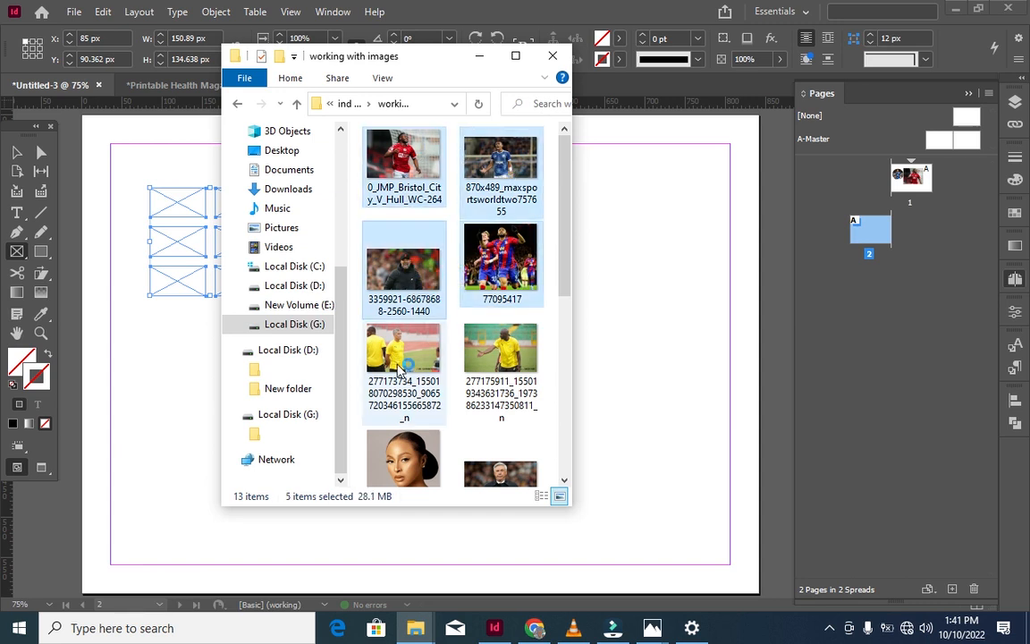
left_click(477, 363, "ctrl")
left_click_drag(440, 315, 481, 63)
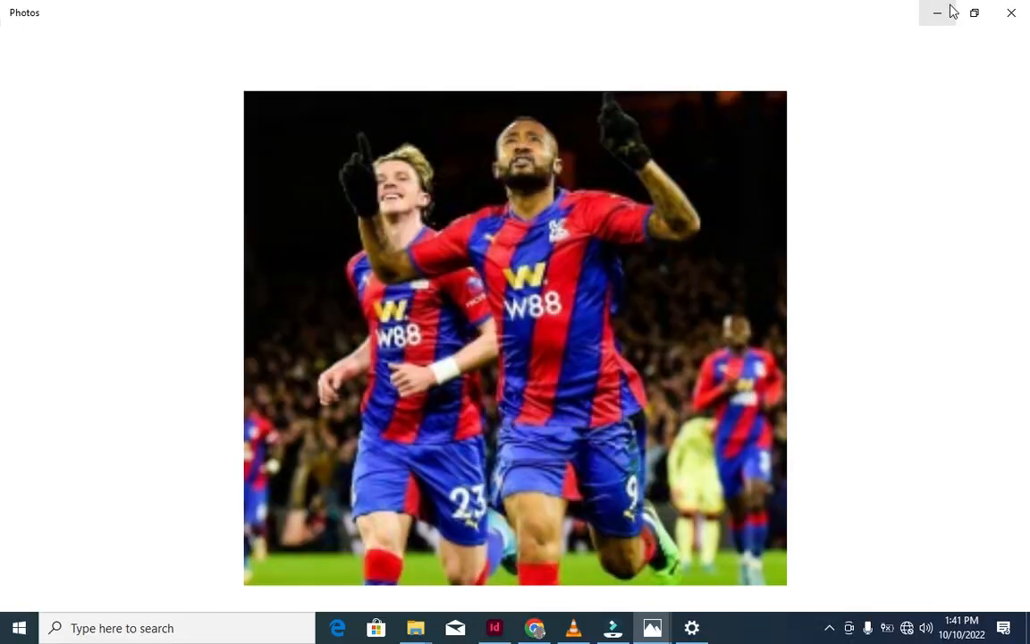
left_click(951, 11)
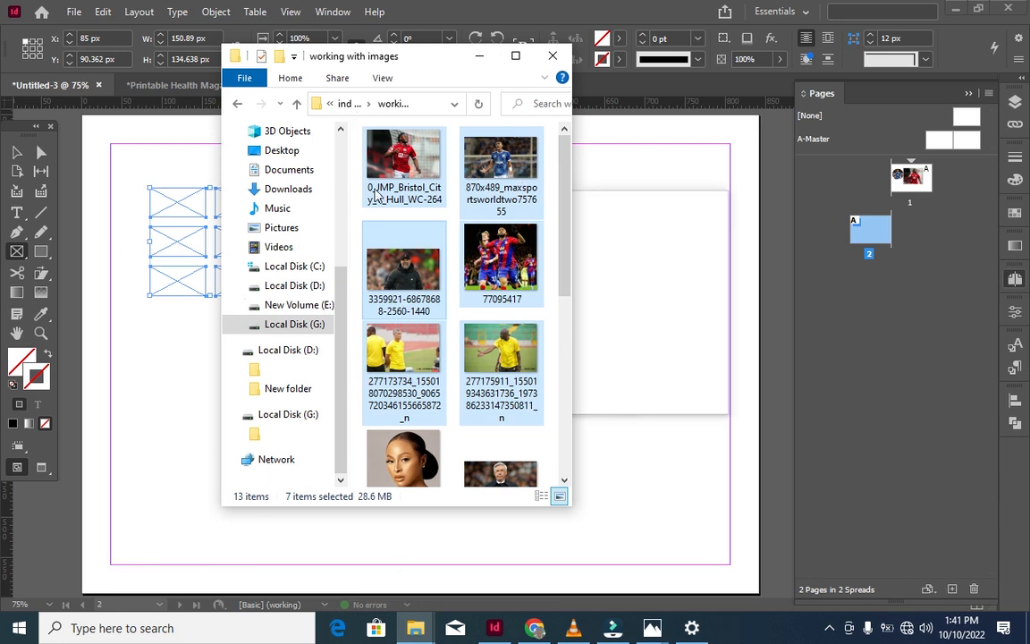
left_click(578, 228)
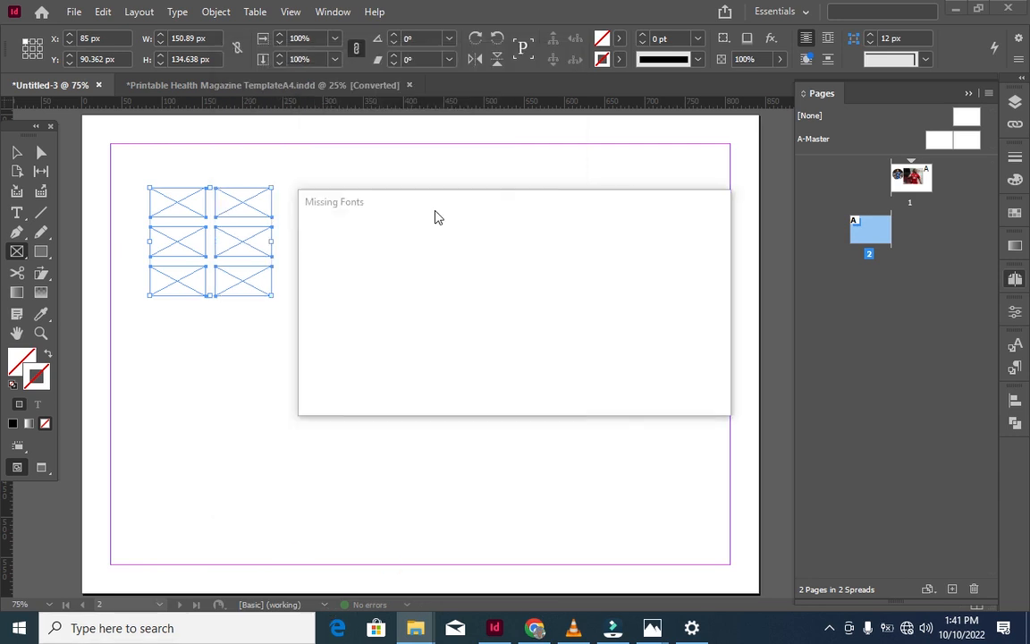
left_click(660, 266)
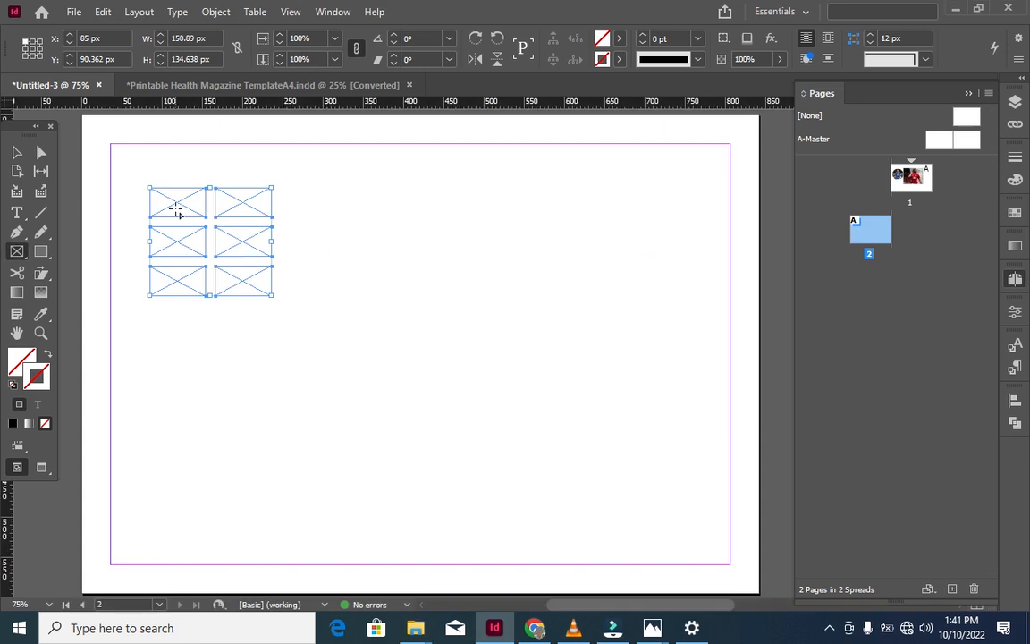
Load the first six images of the working with images folder for placement in the document
left_click(71, 13)
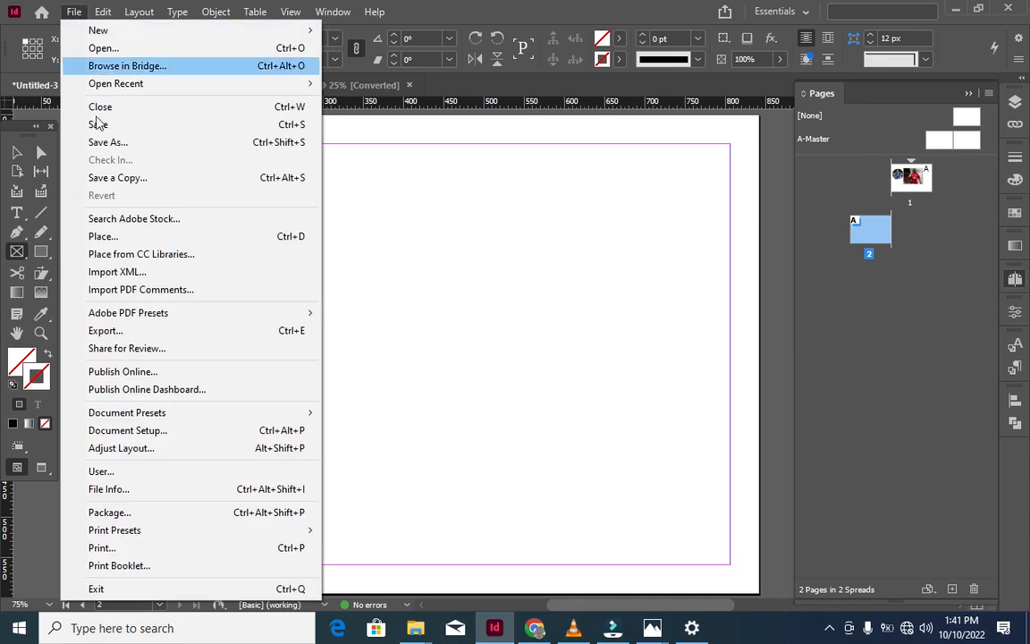
left_click(121, 238)
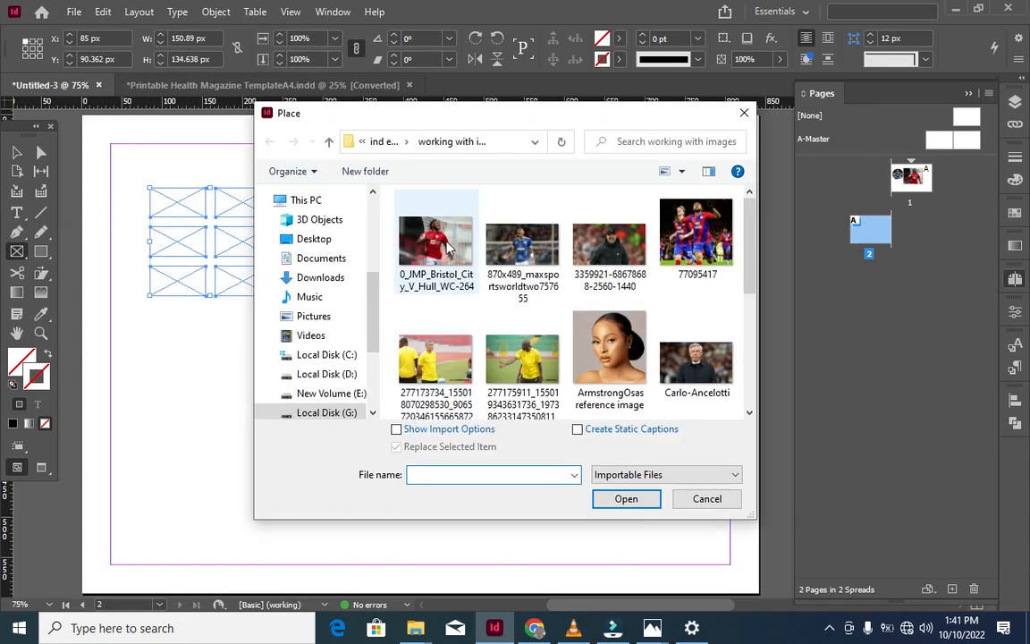
left_click(455, 257)
key("shift+Right")
key("shift+Right")
key("shift+Right")
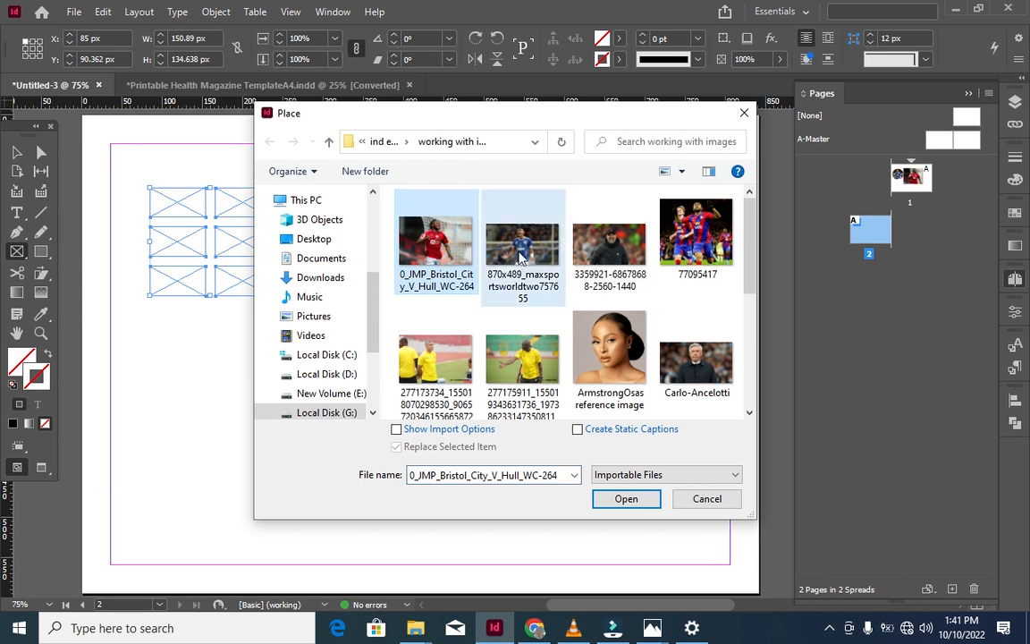
key("shift+Right")
key("shift+Right")
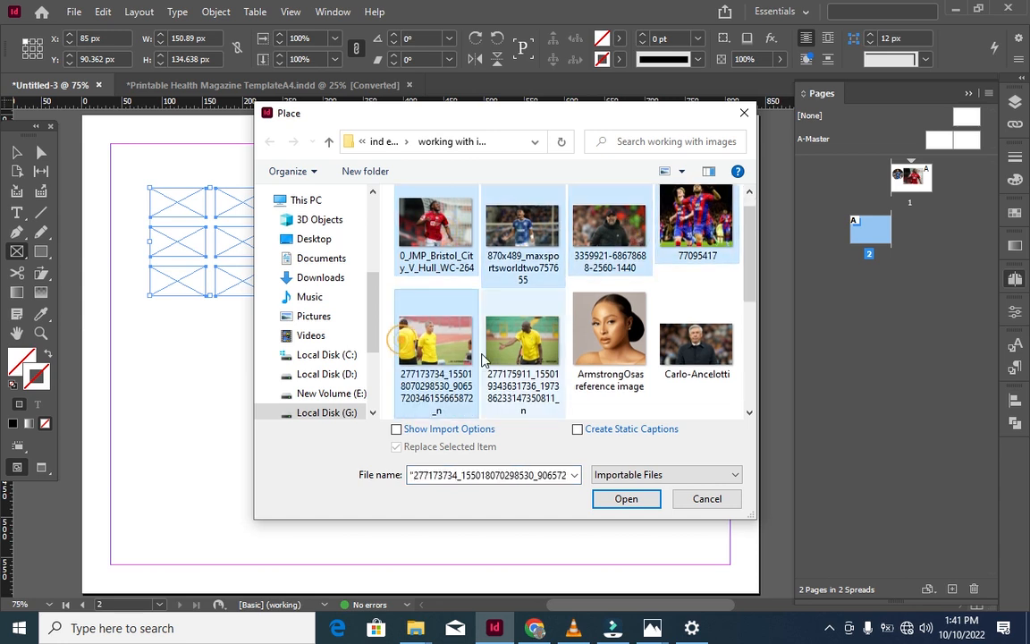
left_click(625, 500)
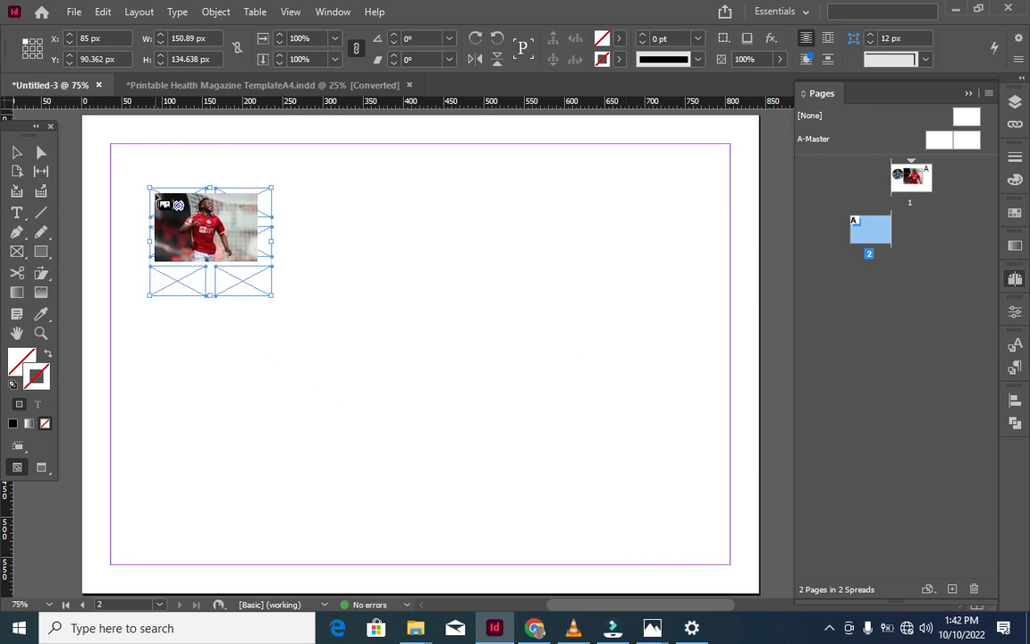
Place the six loaded images one by one into the empty rectangle frames on page 2, row by row
left_click(156, 198)
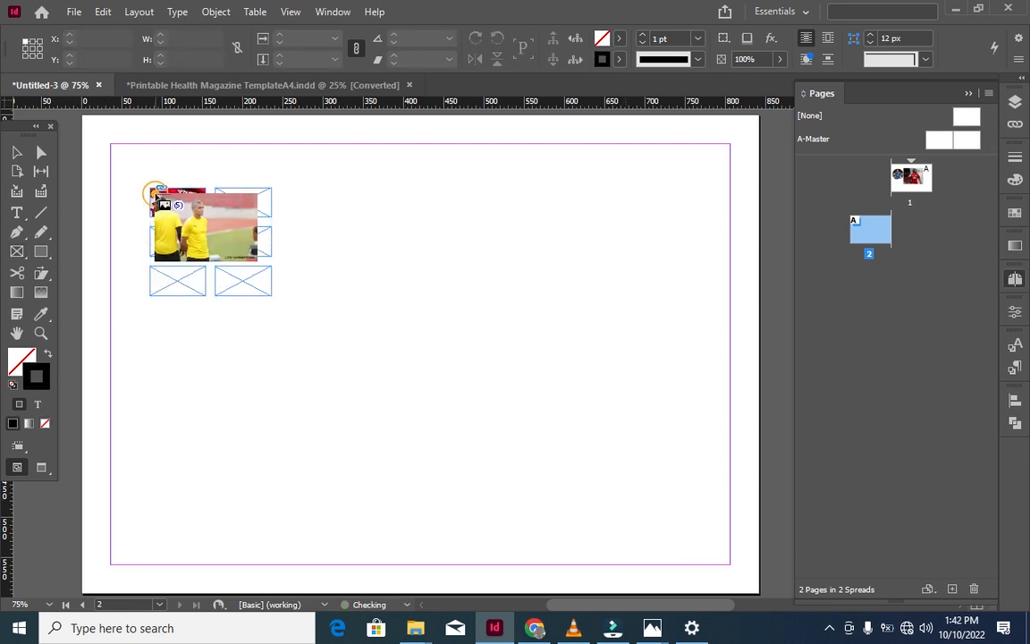
left_click(226, 204)
left_click(170, 230)
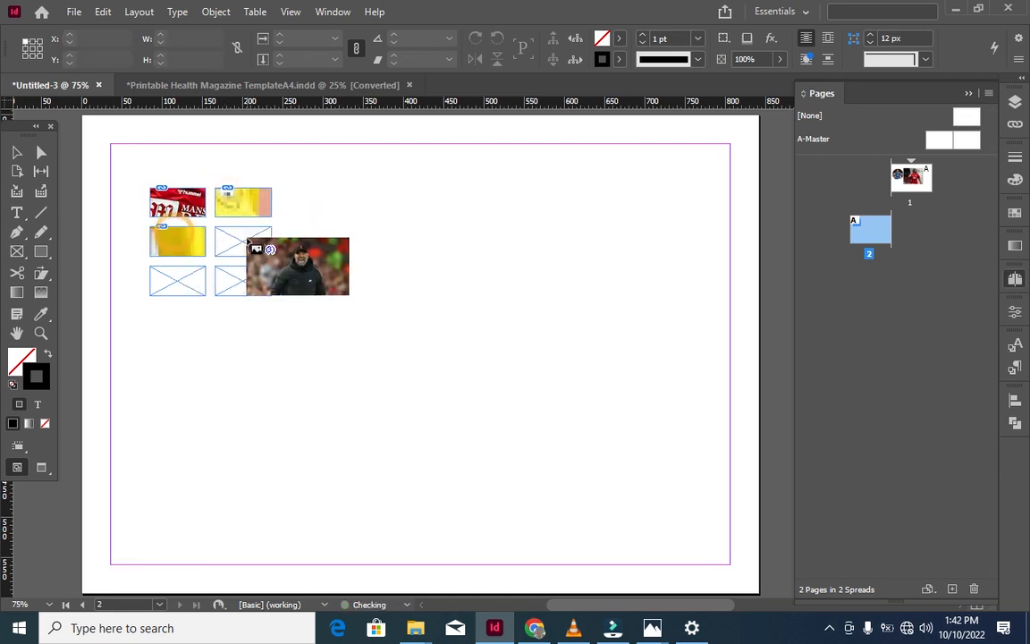
left_click(248, 243)
left_click(177, 275)
left_click(230, 275)
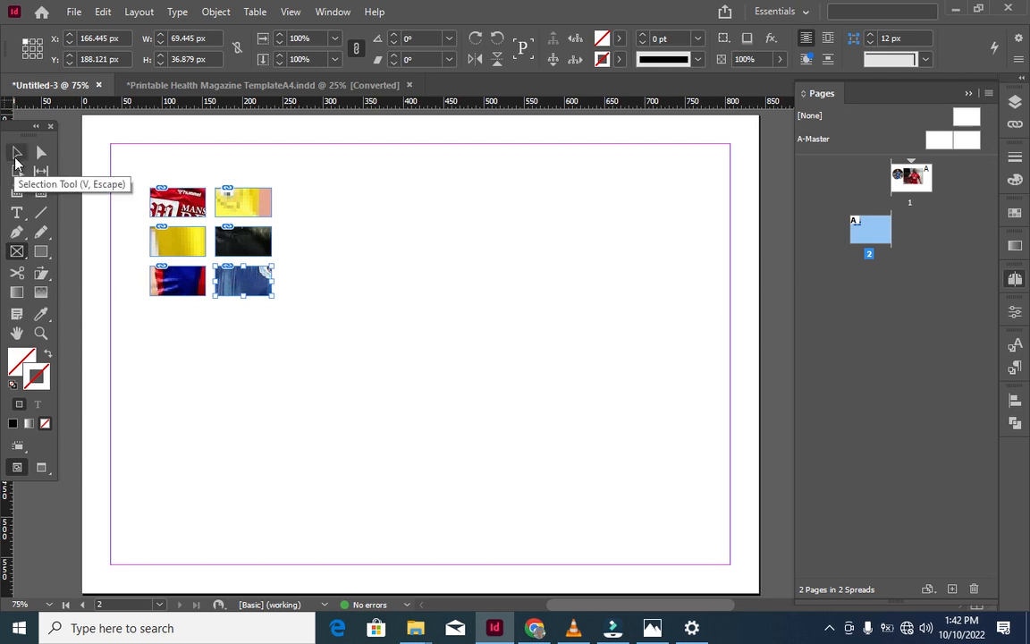
Fit the image in the grid's first frame with Fill Frame Proportionally
left_click(16, 156)
left_click(187, 201)
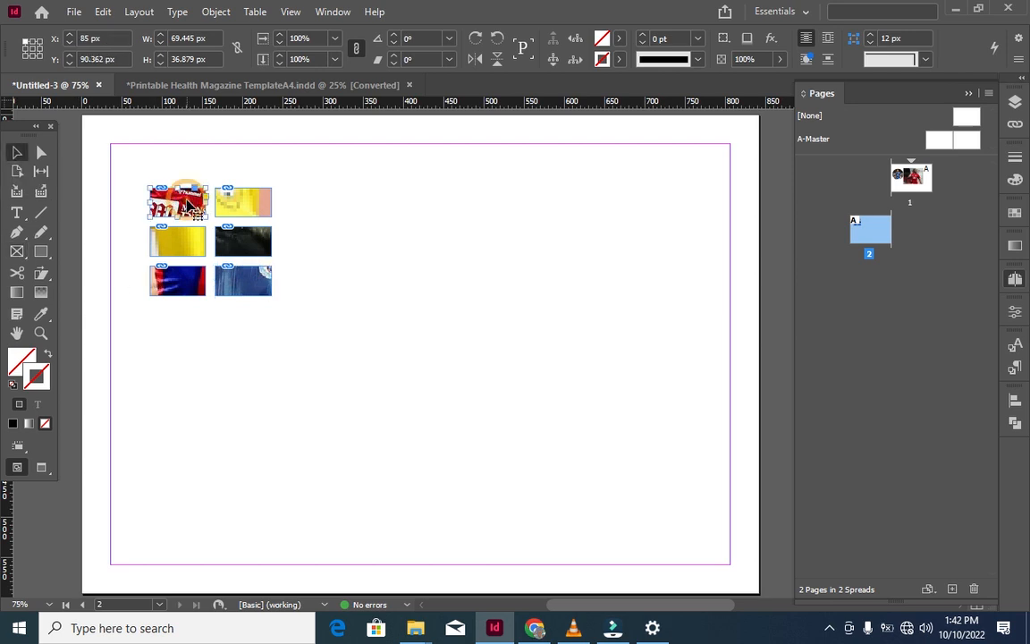
right_click(189, 204)
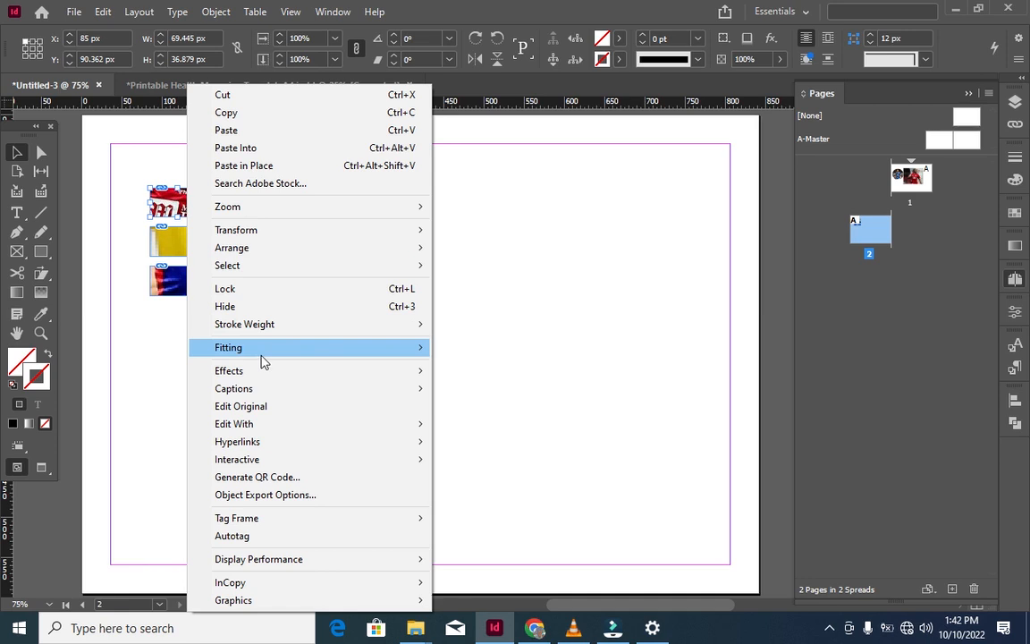
mouse_move(263, 356)
left_click(458, 348)
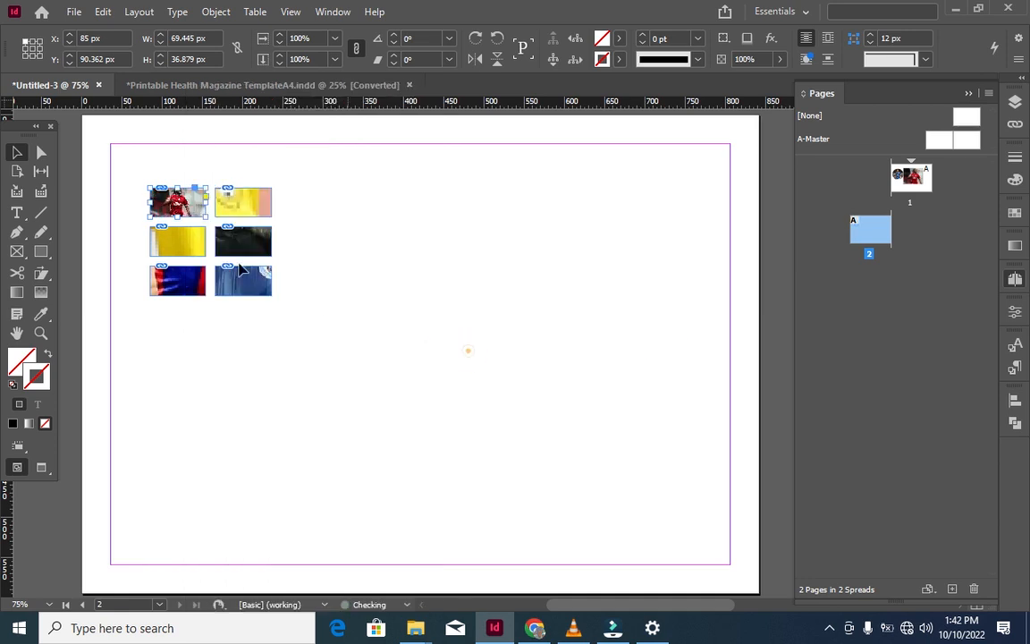
Reapply Fill Frame Proportionally to the grid's first image, and delete that frame
right_click(211, 192)
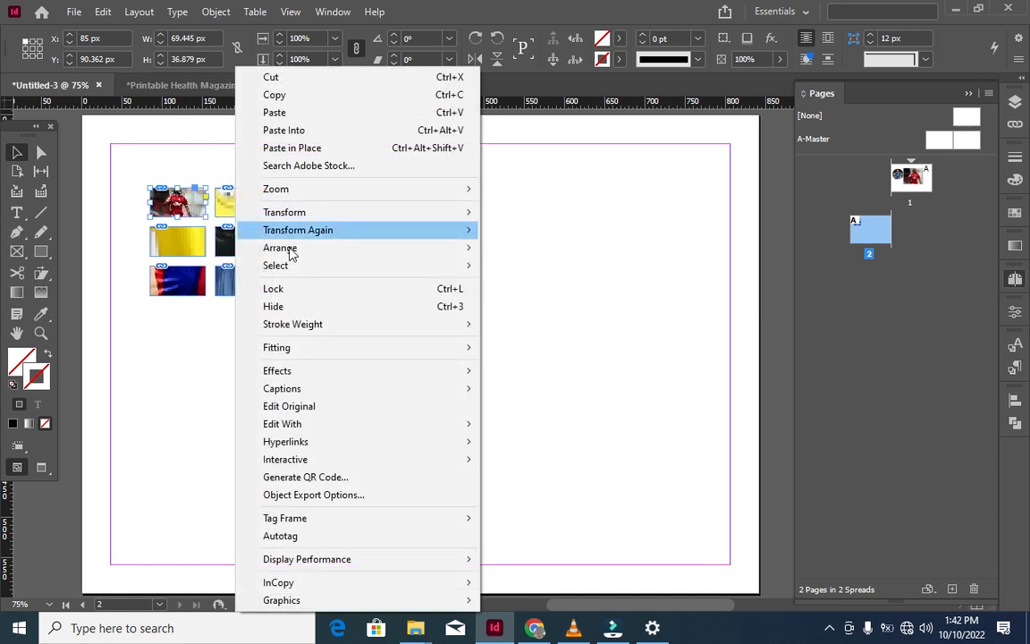
mouse_move(309, 348)
left_click(500, 354)
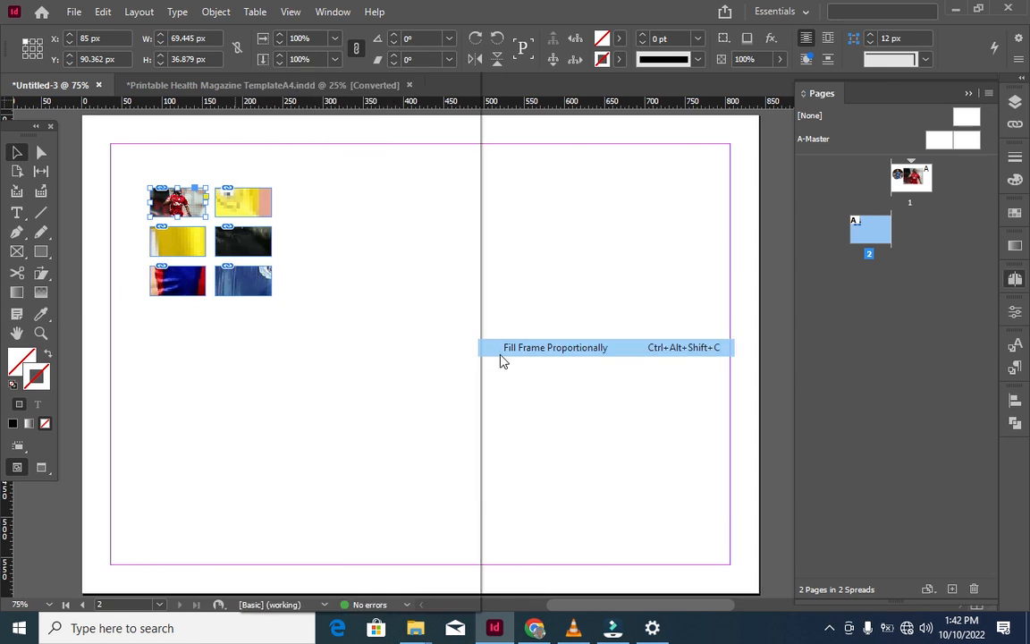
key("Delete")
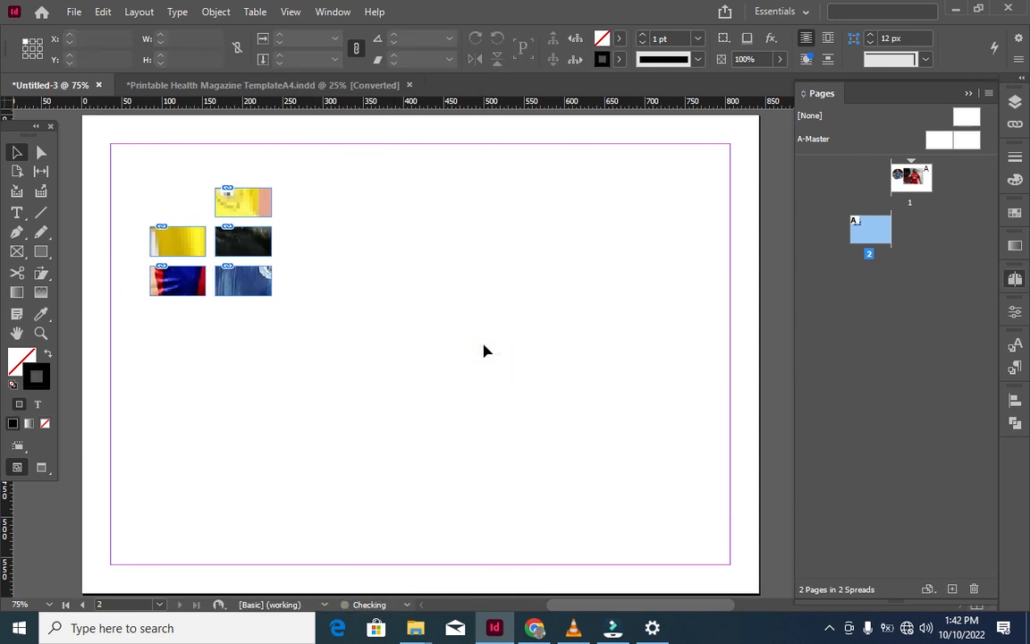
Fit the image in the second frame of the grid's first row with Fill Frame Proportionally, and deselect it
scroll(484, 350, "up", 2)
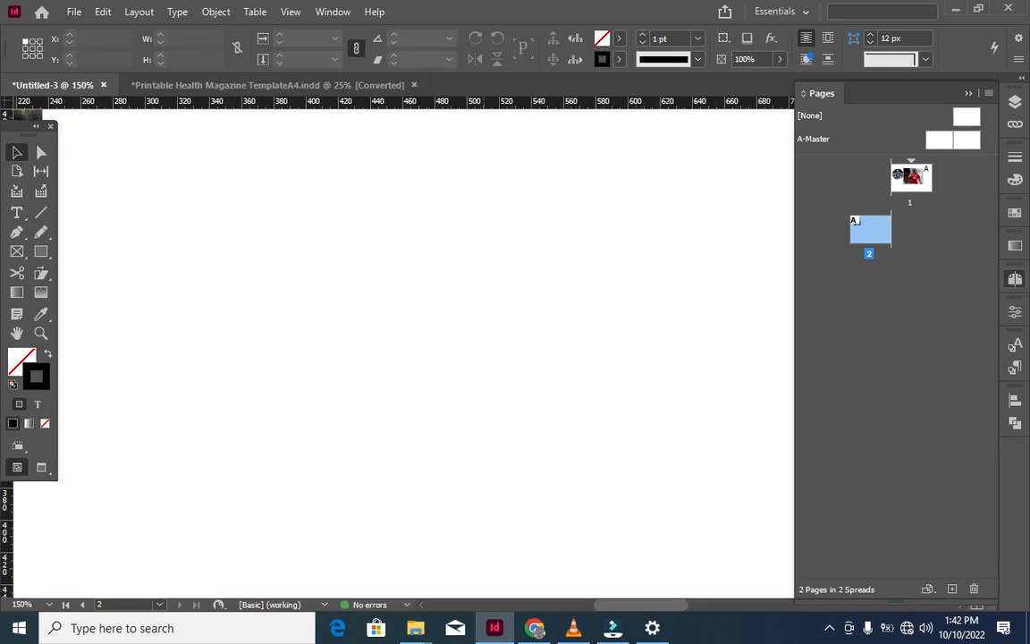
left_click(313, 411)
left_click_drag(322, 347, 816, 575)
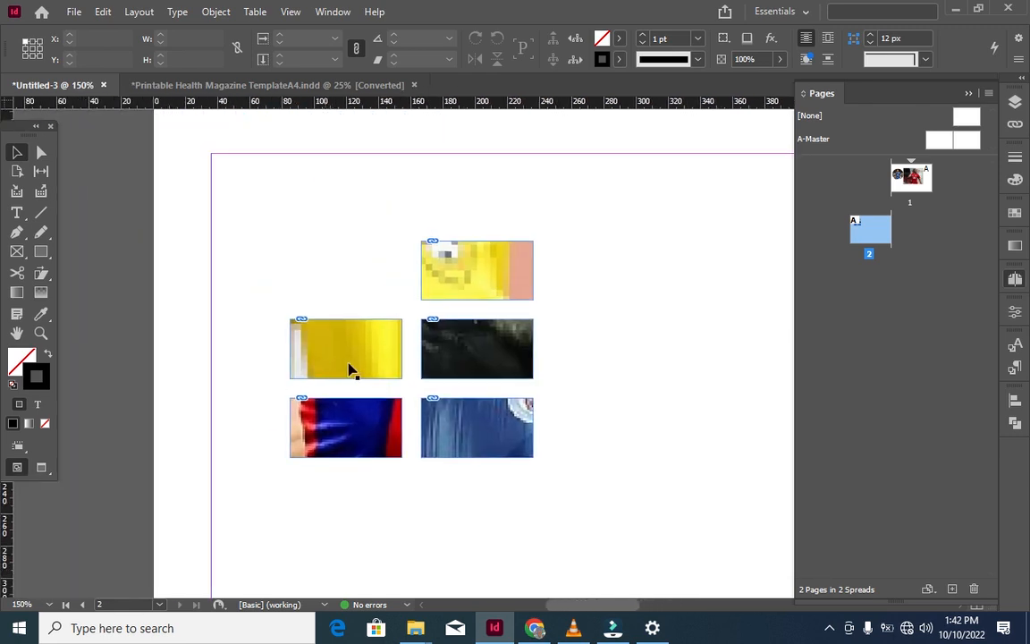
right_click(350, 369)
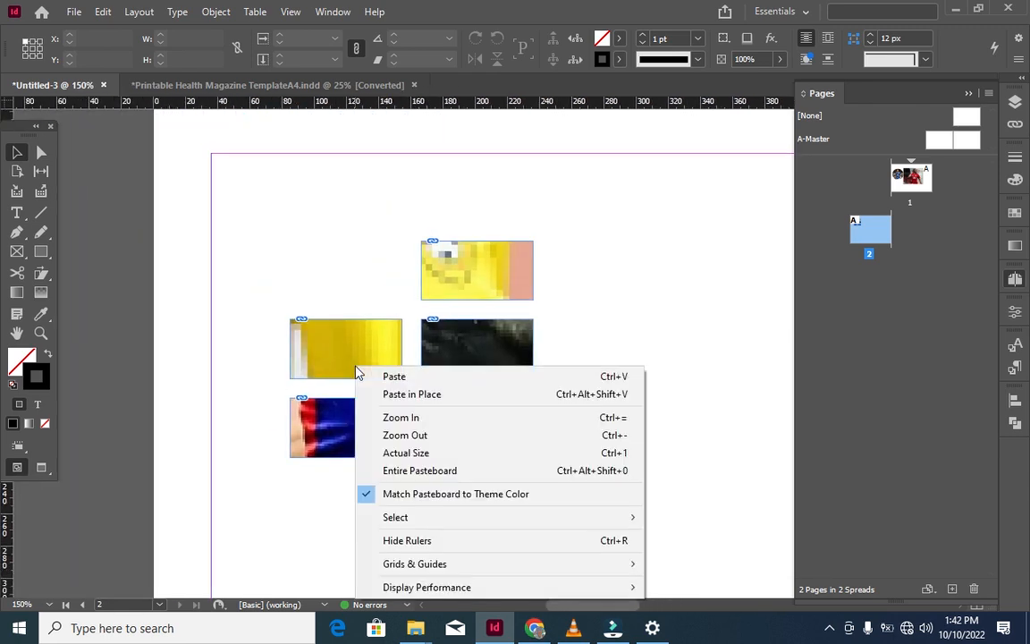
right_click(503, 275)
left_click(497, 177)
left_click(479, 252)
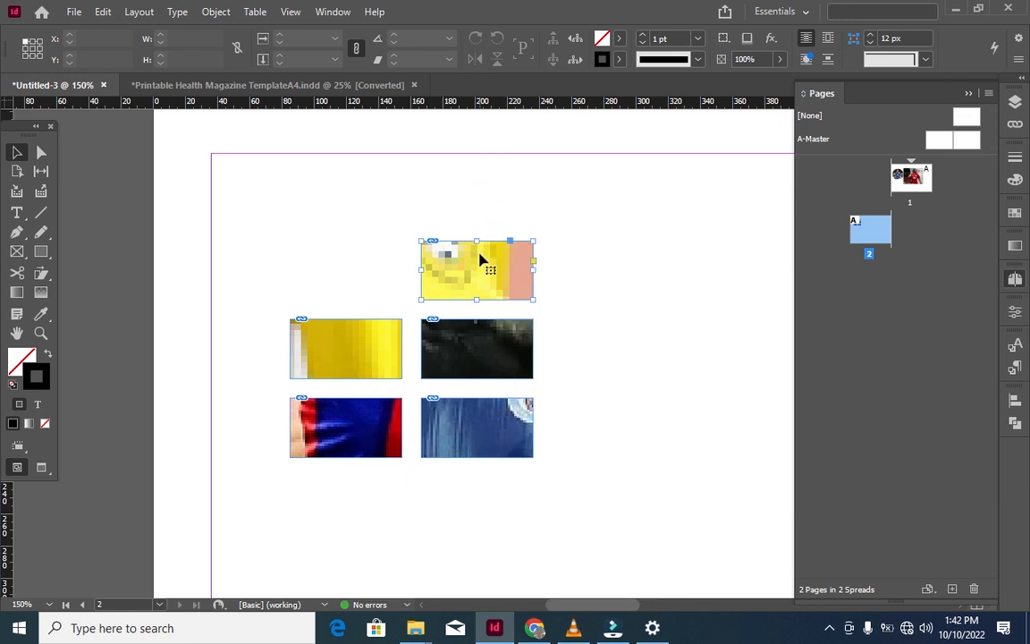
right_click(479, 259)
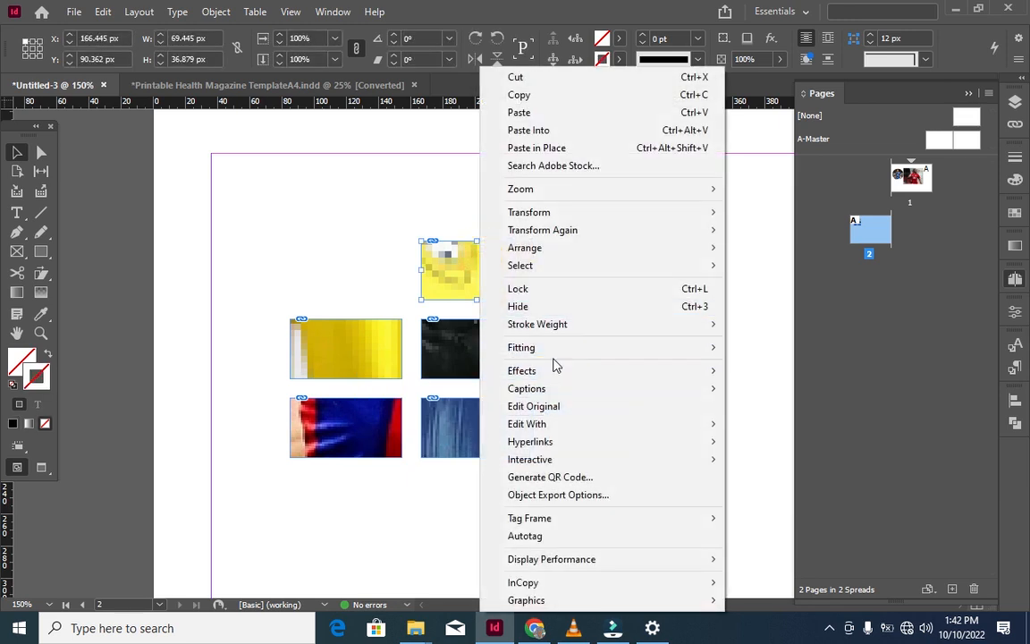
mouse_move(584, 352)
left_click(756, 351)
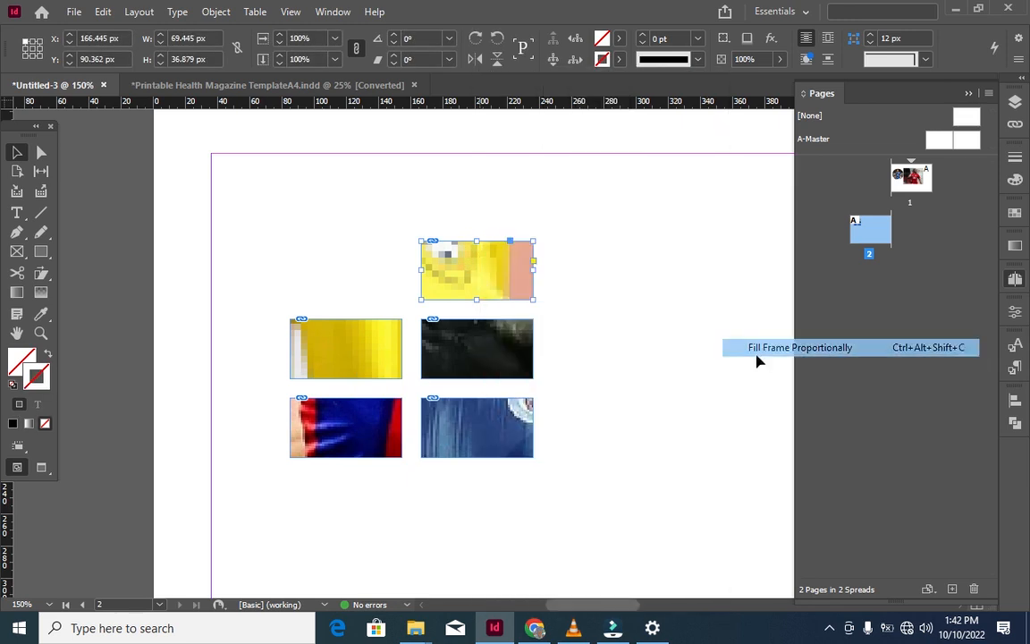
left_click(603, 338)
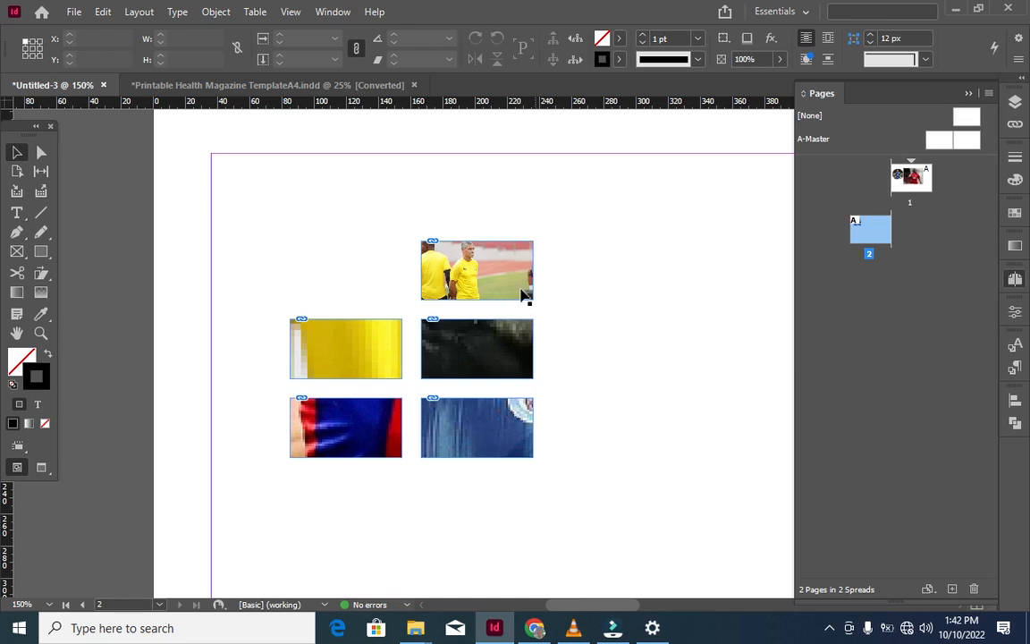
Delete all the remaining image frames of the grid from page 2
left_click_drag(229, 155, 700, 360)
key("Delete")
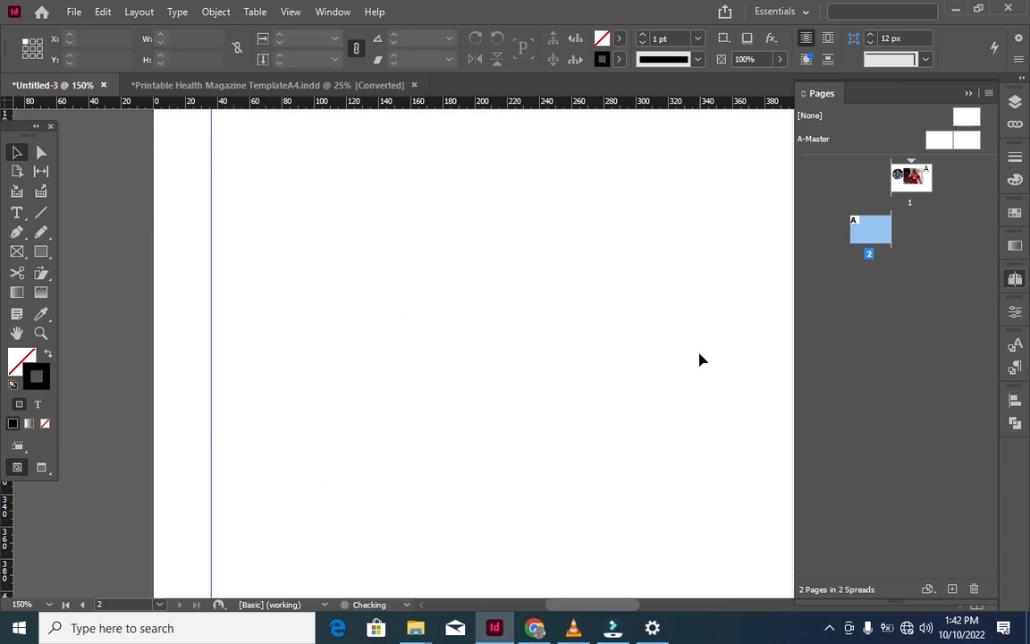
left_click_drag(590, 606, 635, 610)
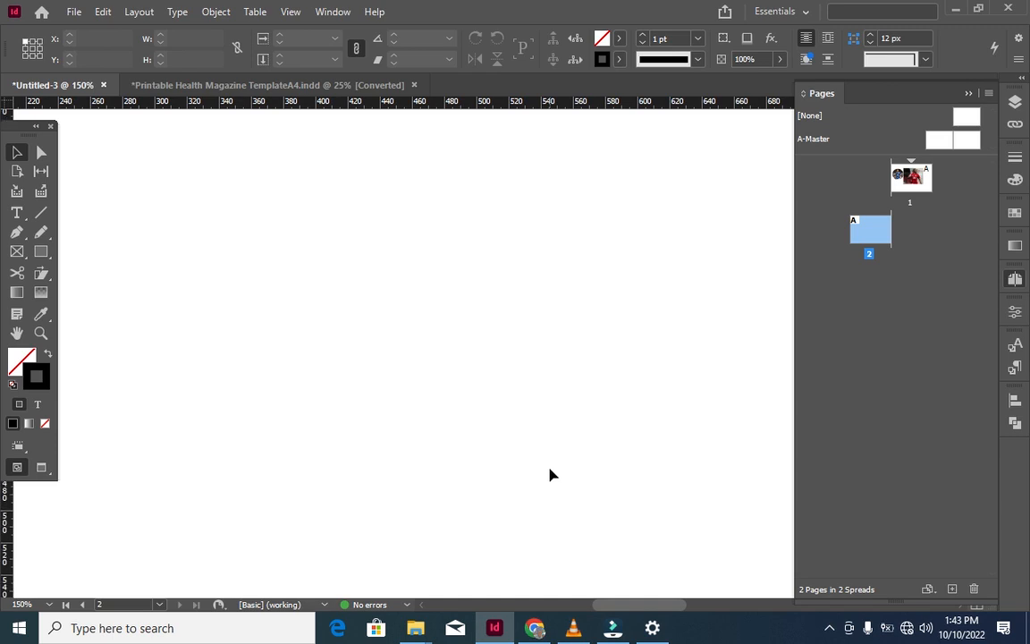
scroll(550, 474, "down", 4)
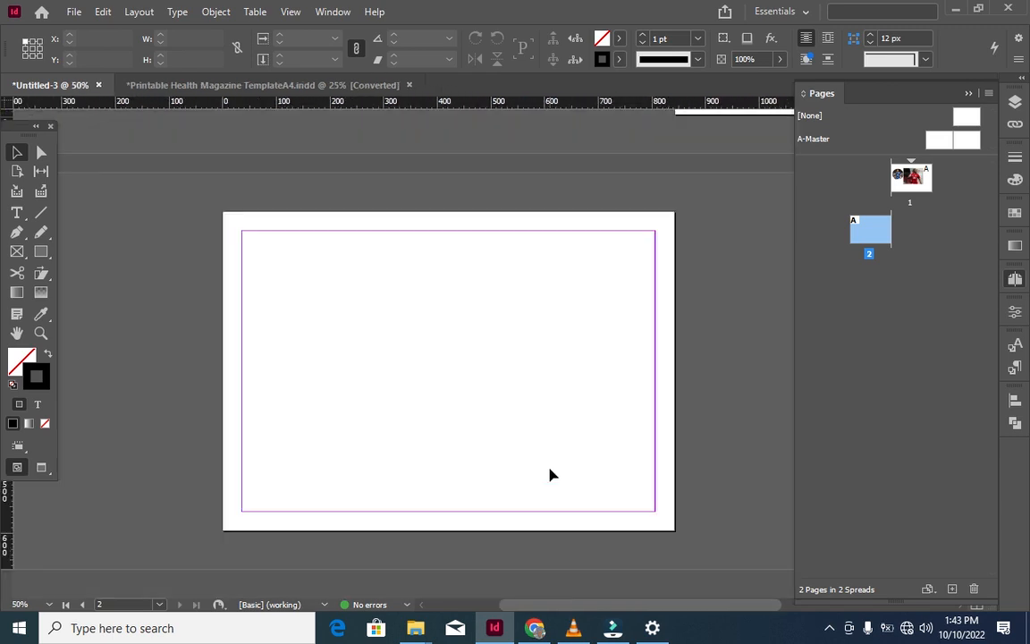
scroll(549, 474, "up", 1)
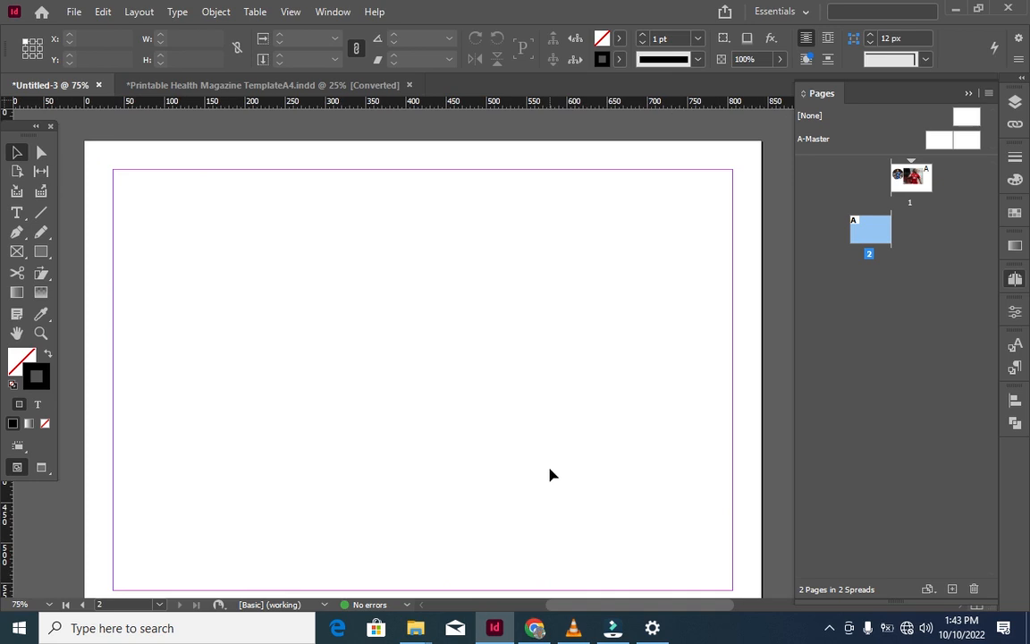
Place the woman's portrait reference image from the working with images folder on page 2, about 447 by 447 px
left_click(74, 10)
left_click(126, 237)
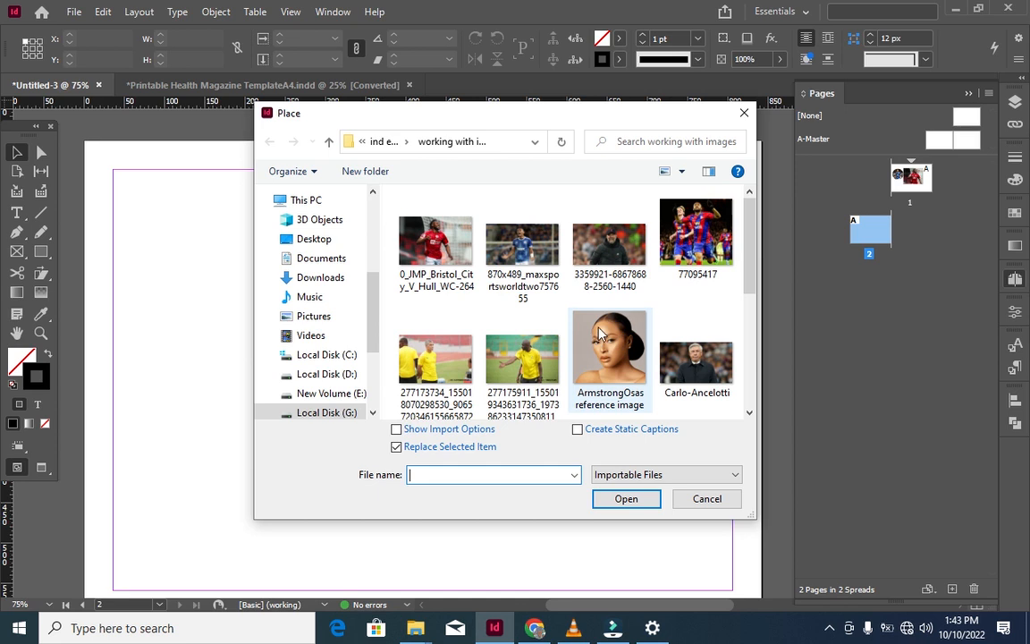
left_click(609, 375)
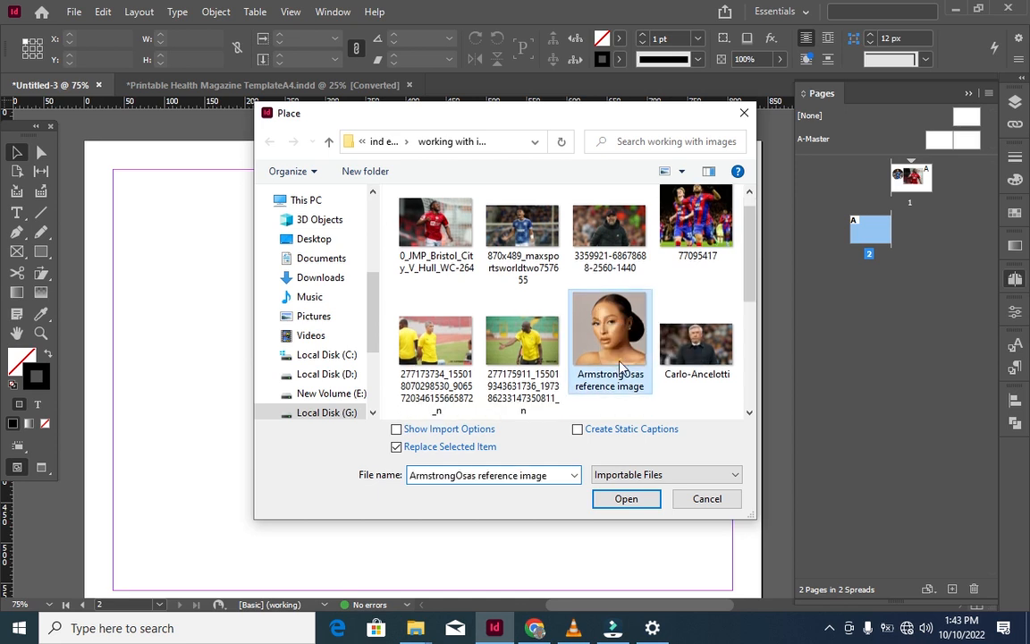
left_click(625, 501)
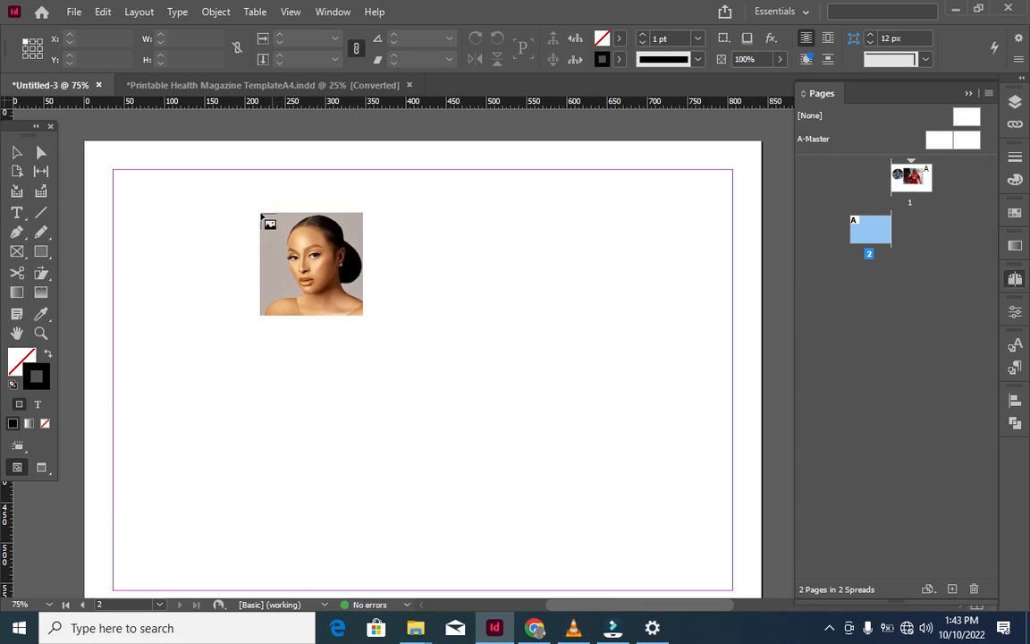
left_click_drag(249, 207, 511, 571)
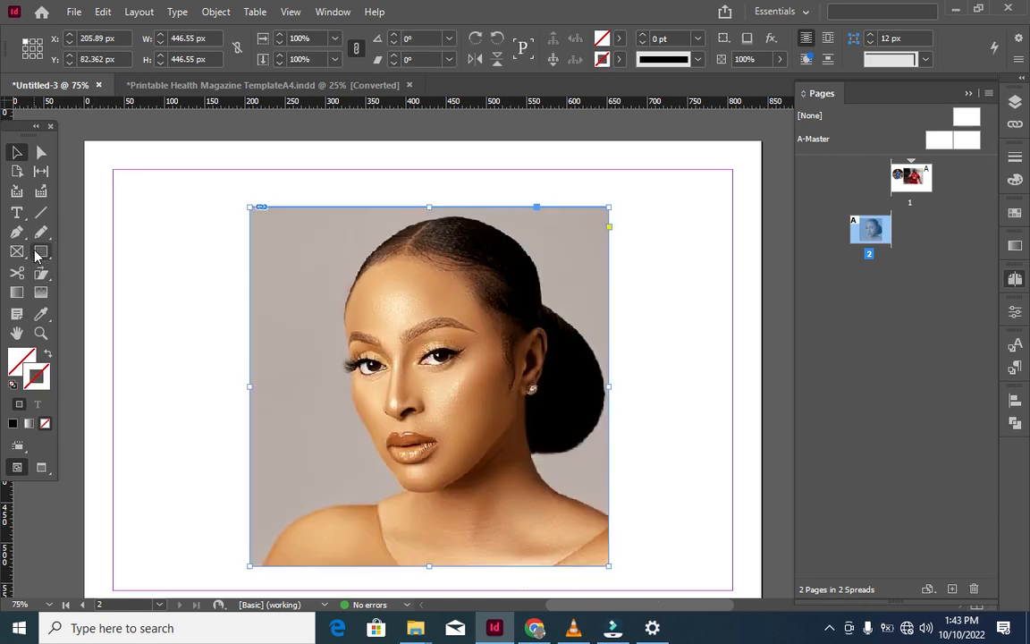
Draw a rectangle about 922 by 636 px that covers the whole of page 2 and extends past its edges
left_click(971, 93)
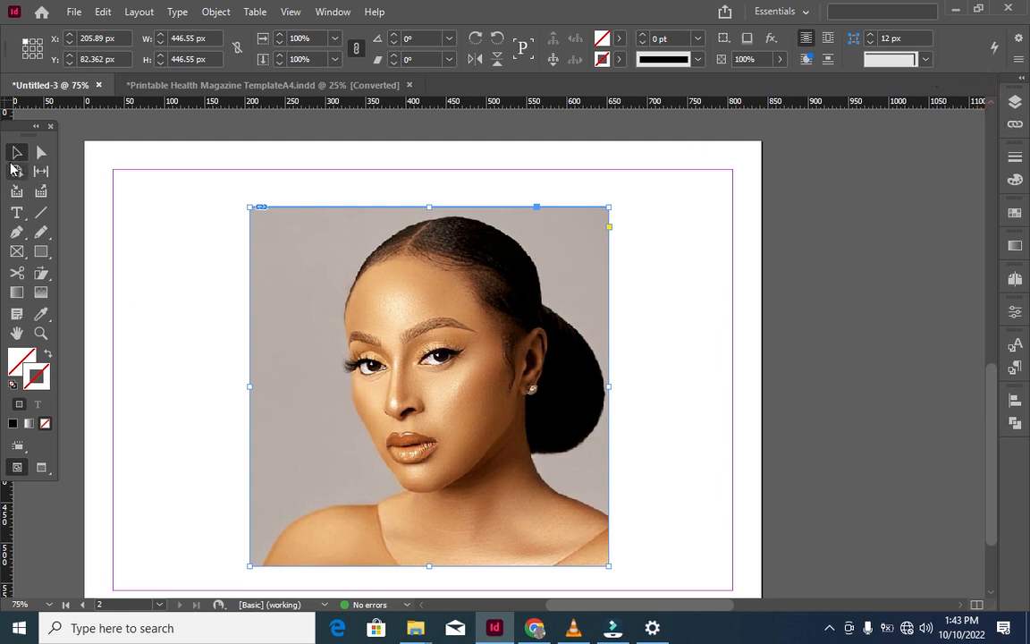
left_click(40, 251)
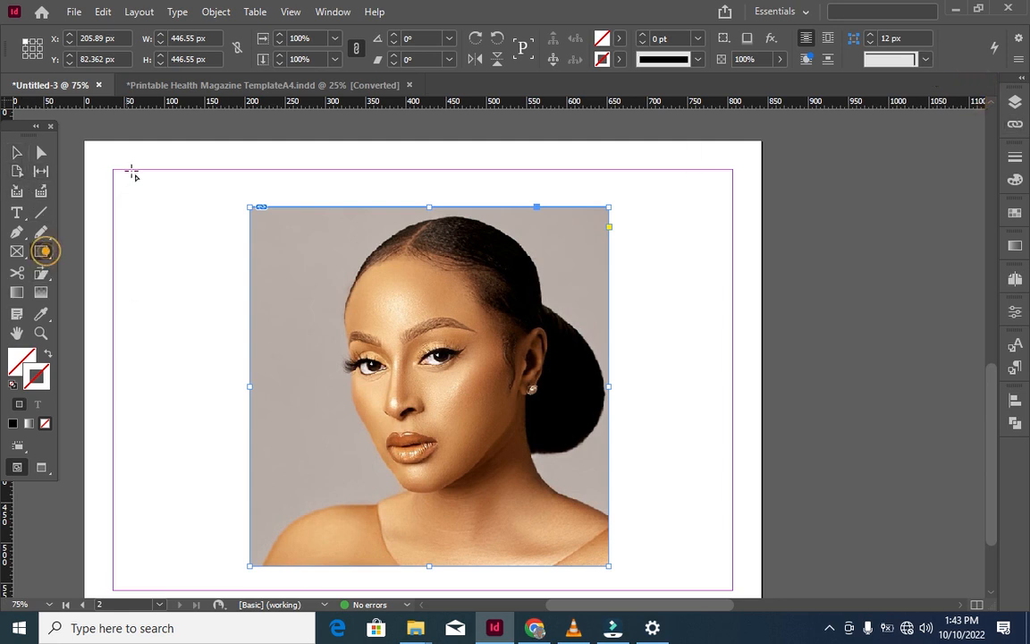
left_click_drag(71, 126, 813, 577)
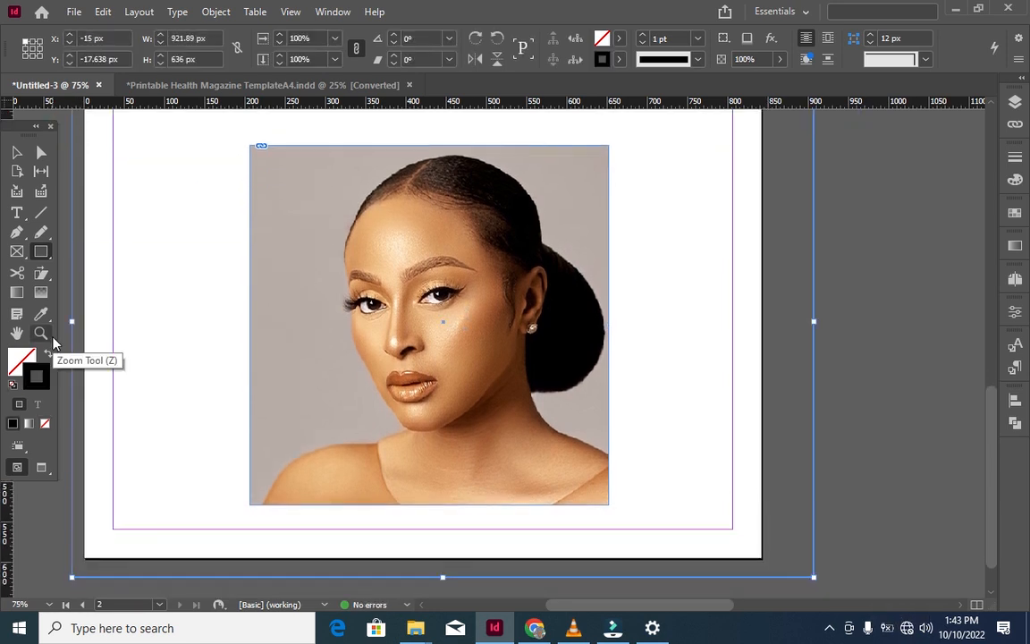
Swap the page-covering rectangle's stroke and fill, and set the fill colour to a blue of RGB 85, 86, 255
key("shift+x")
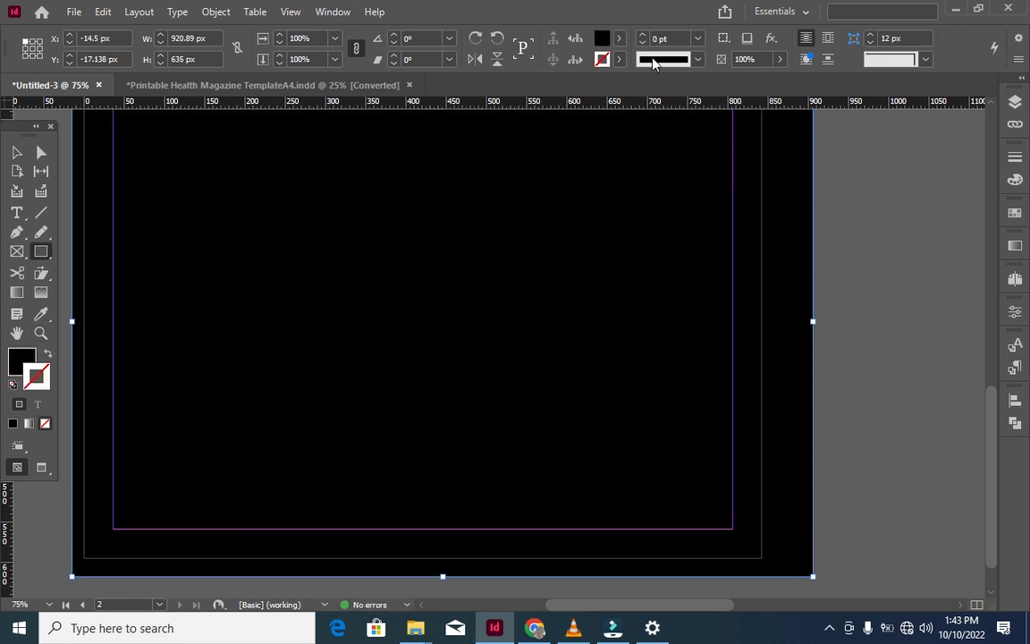
left_click(599, 39)
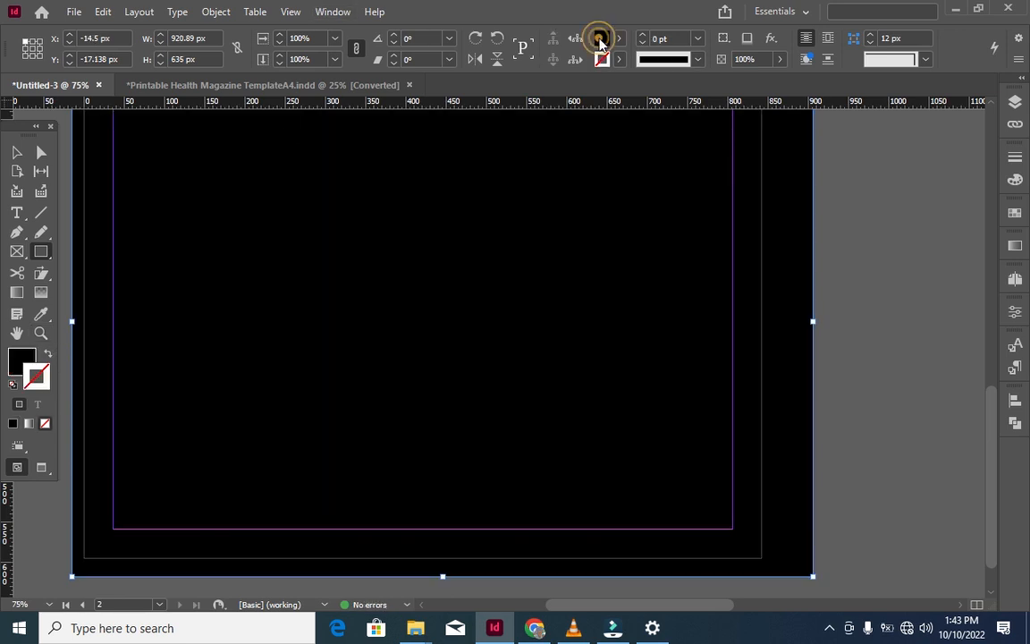
double_click(599, 40)
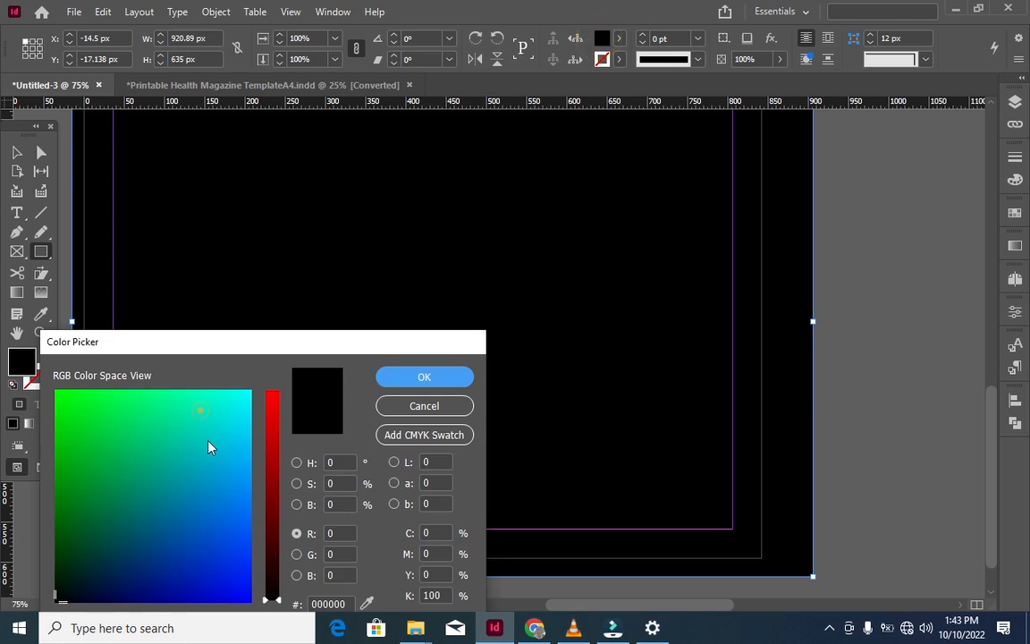
left_click(198, 408)
left_click_drag(275, 413, 284, 390)
left_click_drag(177, 448, 282, 532)
left_click_drag(271, 471, 277, 529)
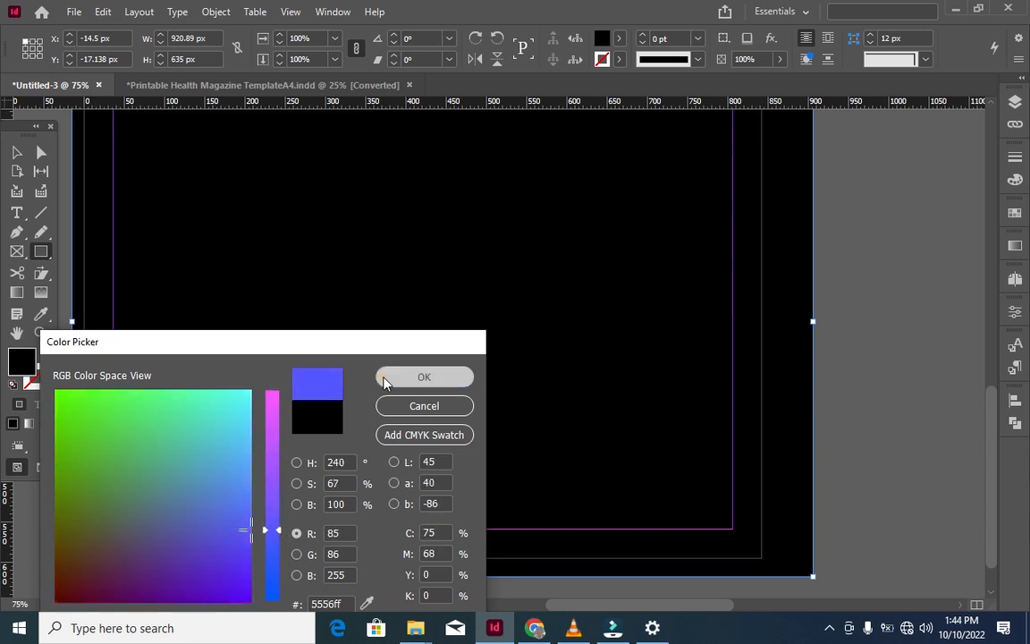
left_click(424, 377)
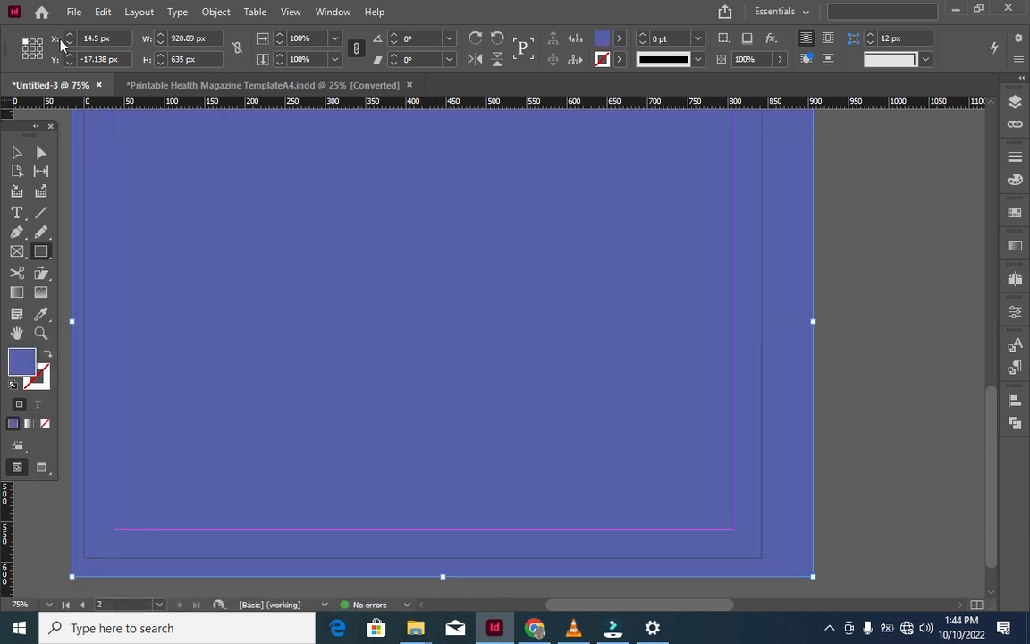
Send the blue rectangle to the back, behind the woman's portrait
left_click(26, 150)
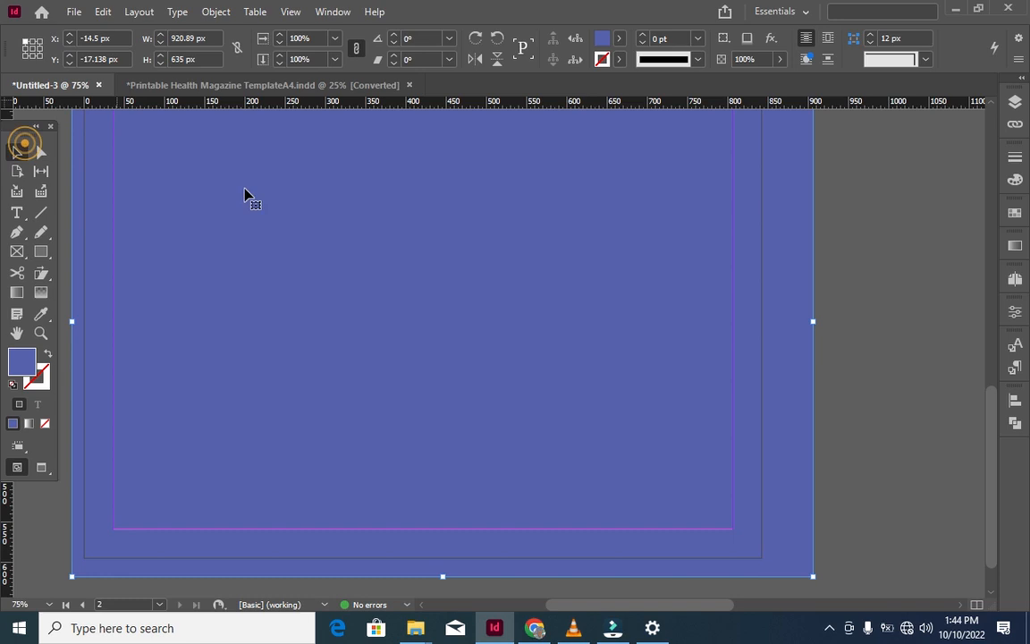
right_click(387, 203)
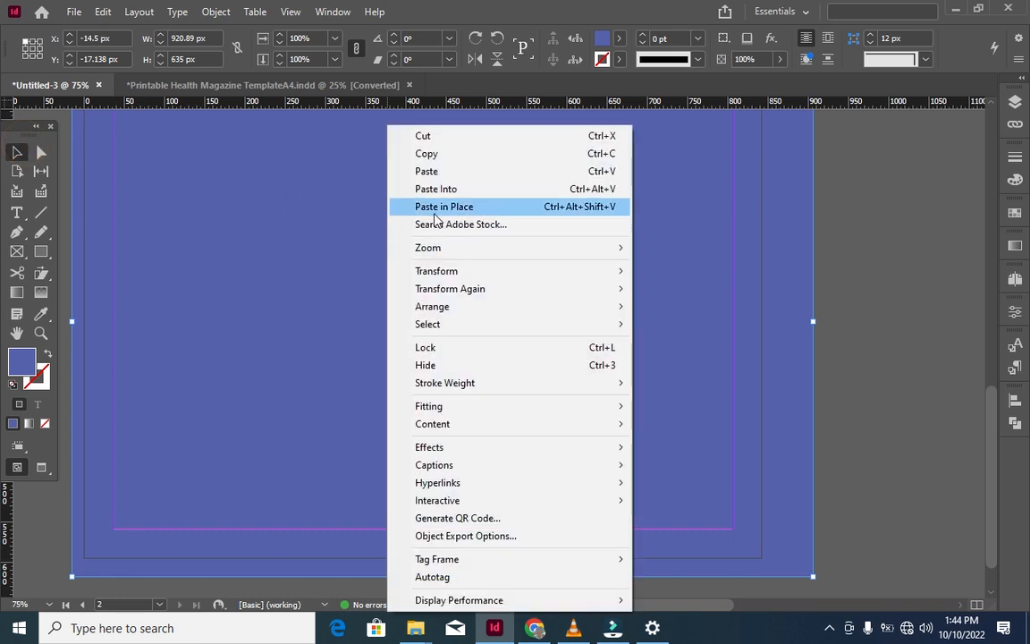
mouse_move(452, 315)
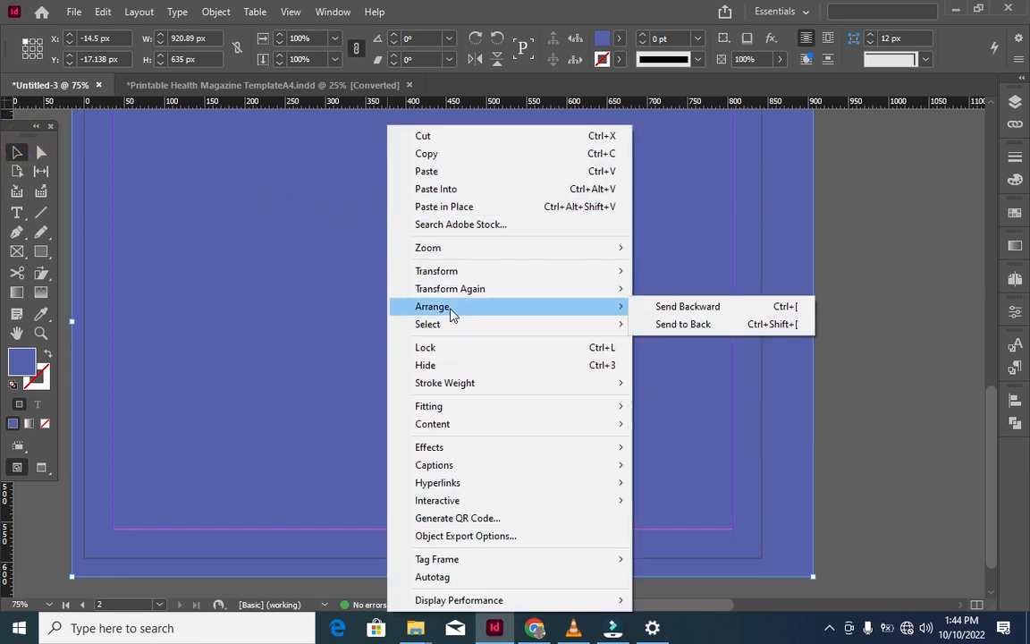
left_click(740, 323)
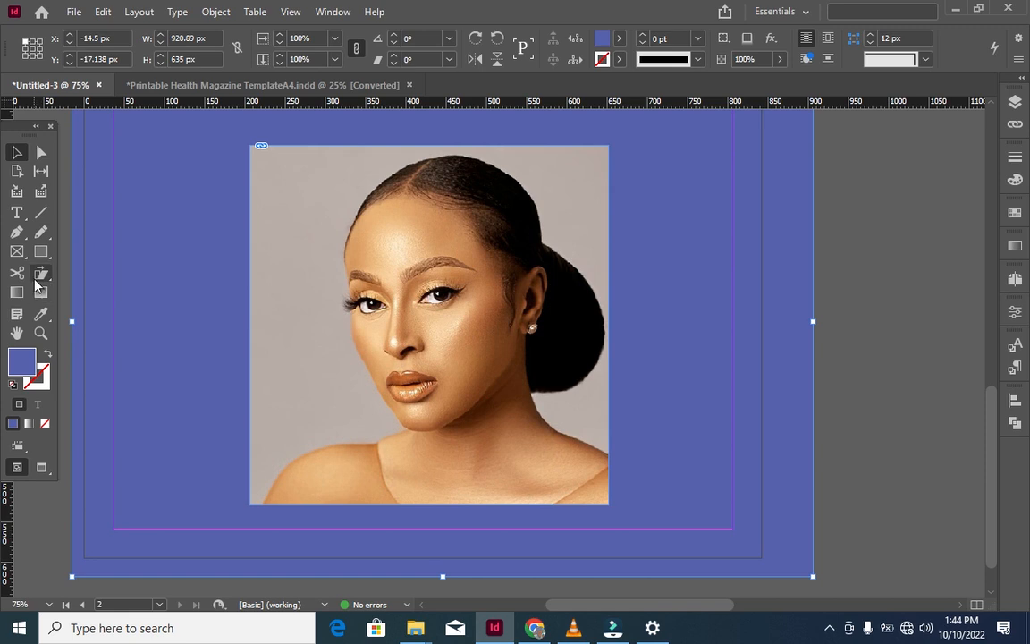
Lock the rectangle object in Layer 1, with the Pen tool ready for tracing the portrait at 100% zoom
left_click(15, 231)
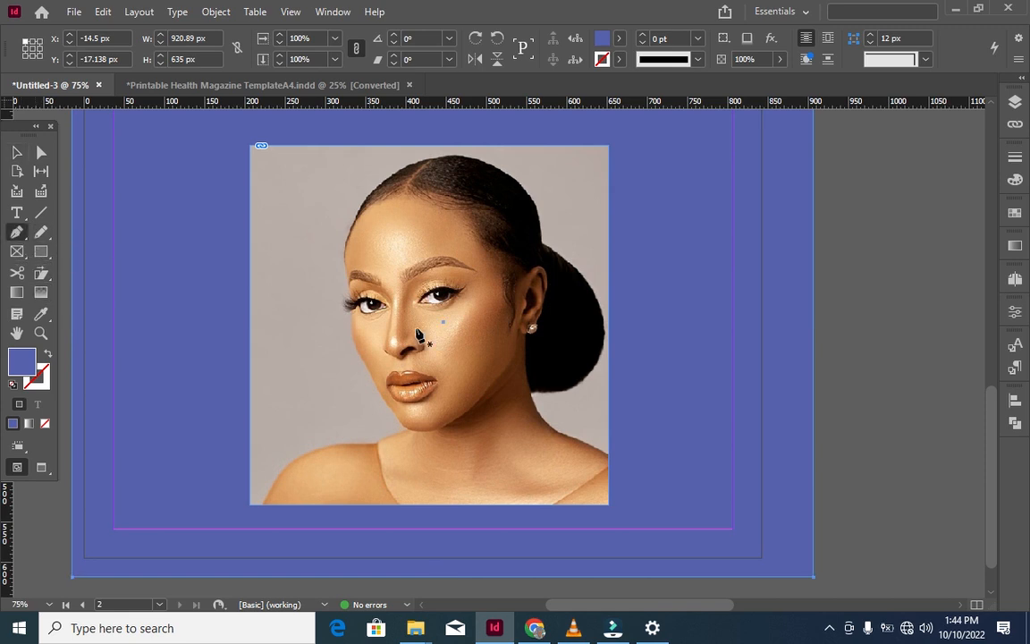
key("ctrl+equal")
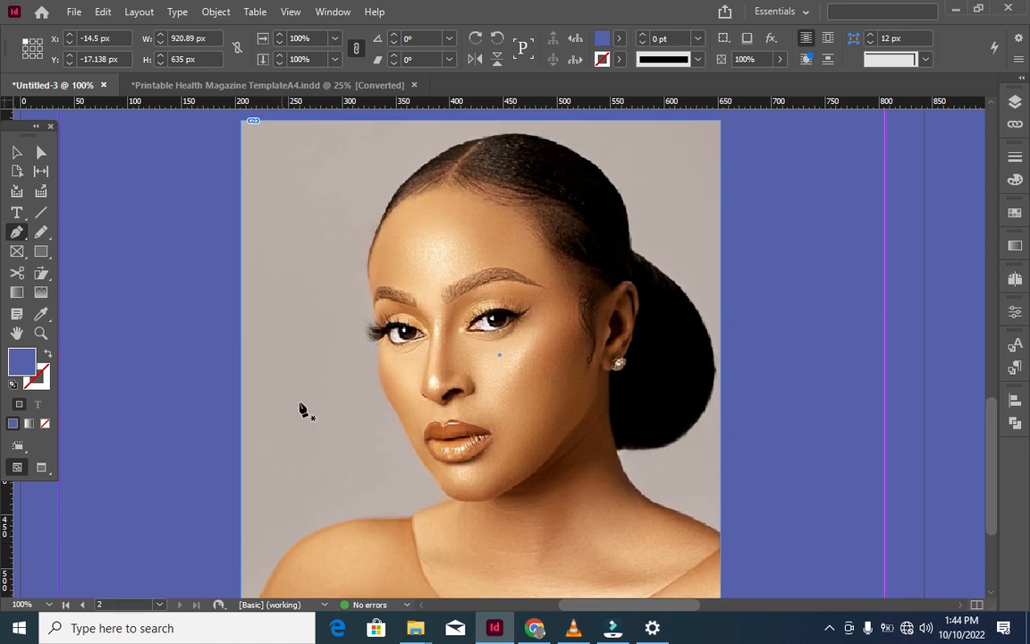
scroll(295, 411, "down", 3)
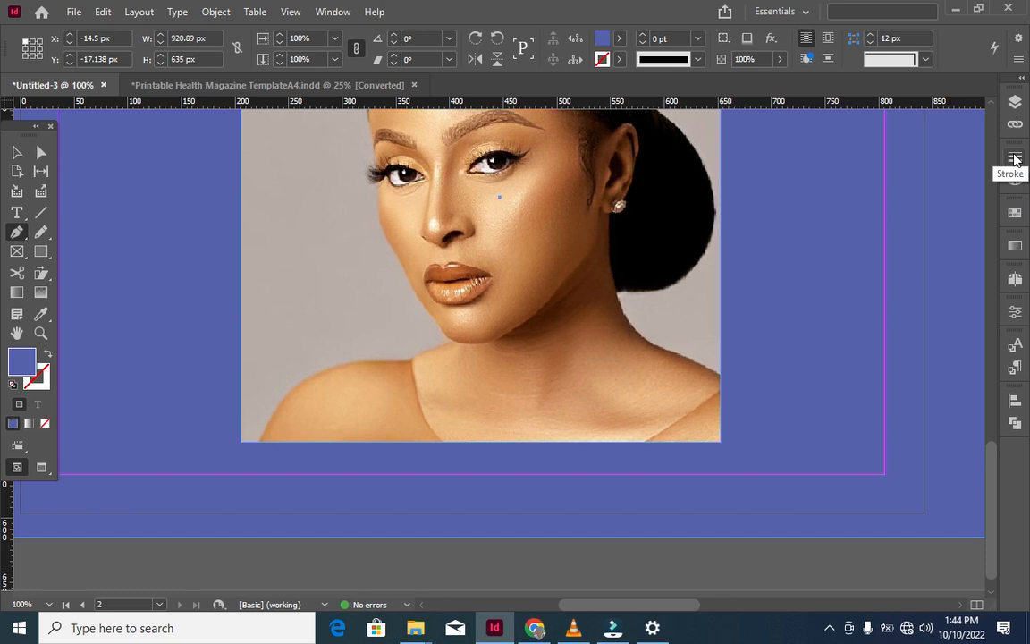
left_click(1014, 104)
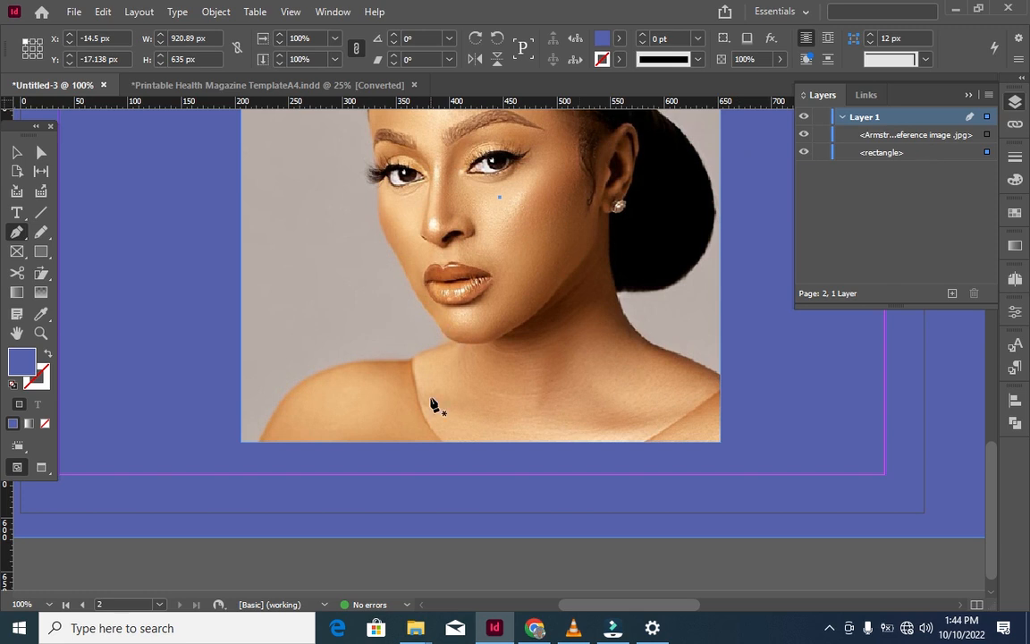
scroll(435, 407, "up", 4)
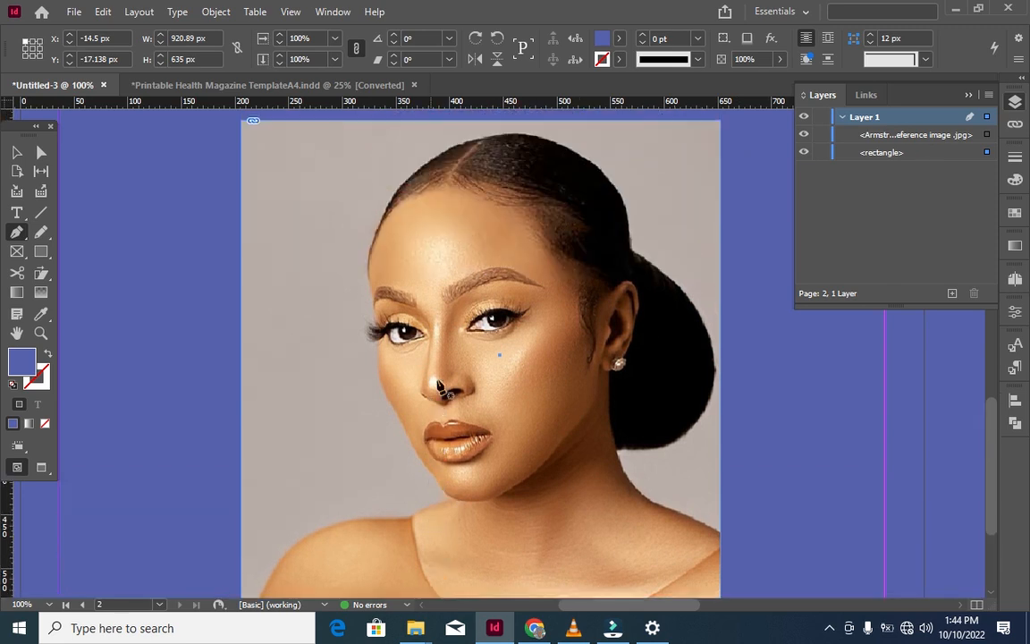
scroll(450, 361, "down", 1)
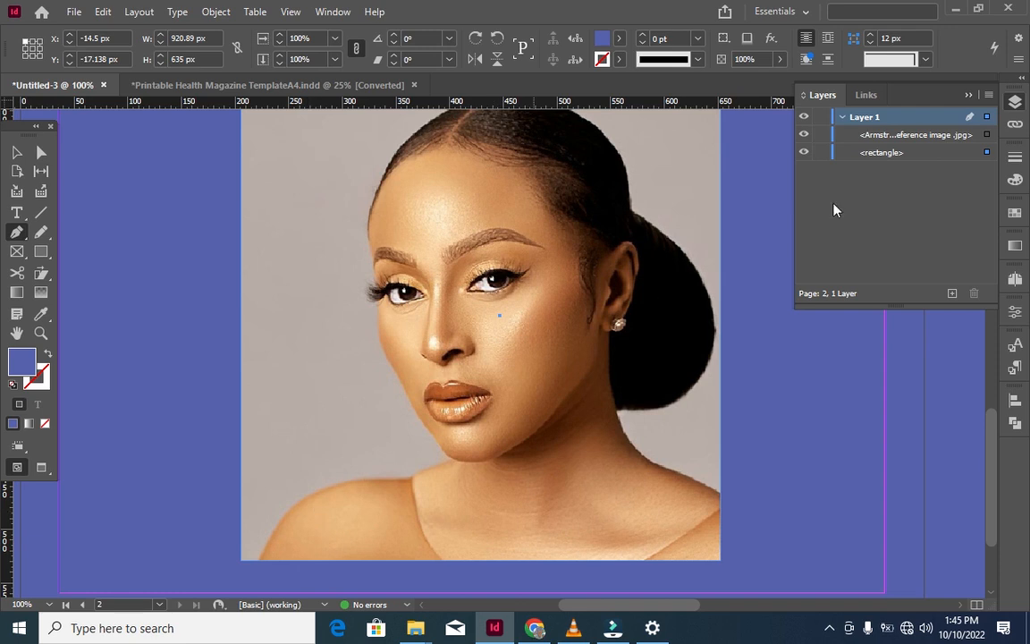
left_click(820, 152)
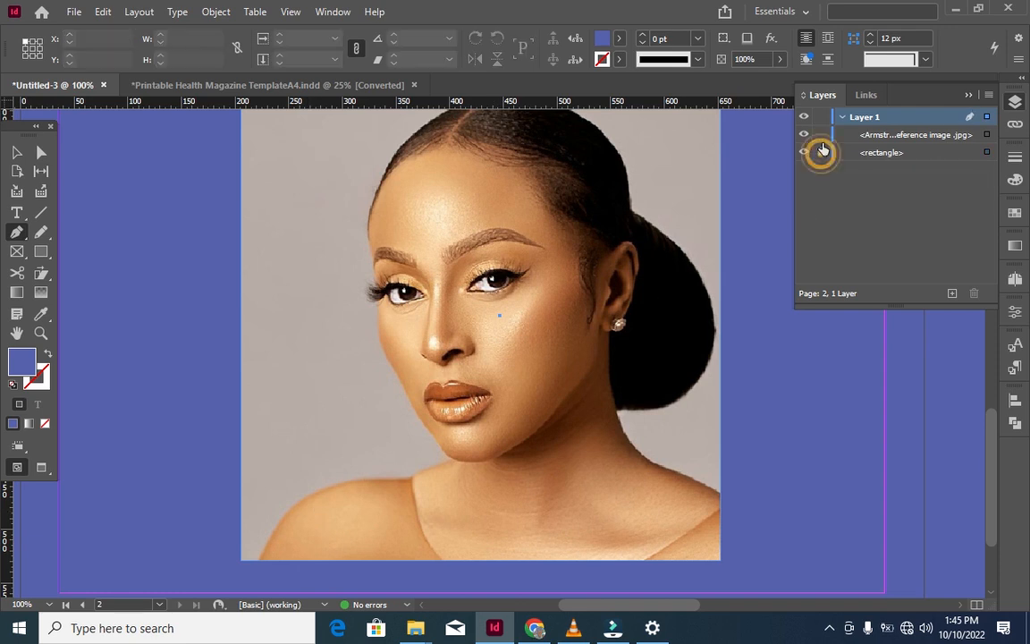
Start a pen path where the shoulder meets the portrait's lower left edge, and set its stroke to None
left_click(255, 560)
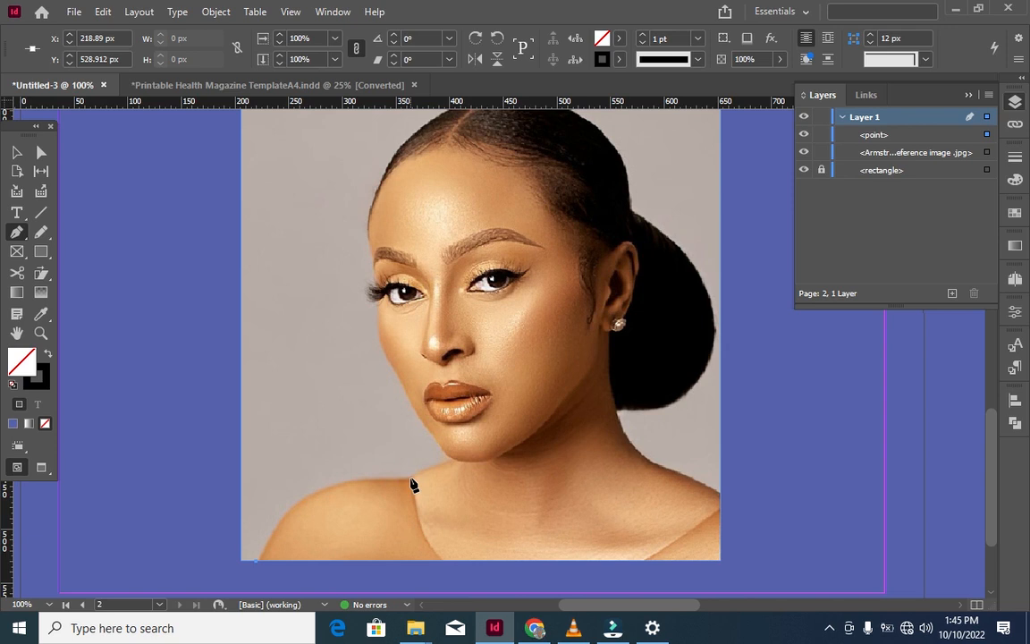
left_click_drag(411, 479, 547, 484)
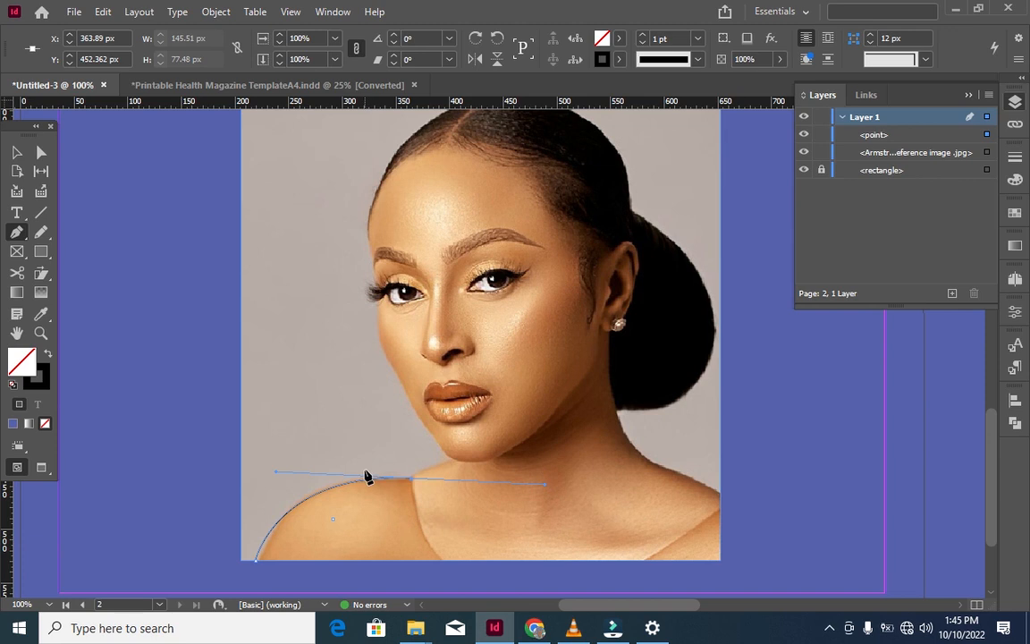
key("ctrl+z")
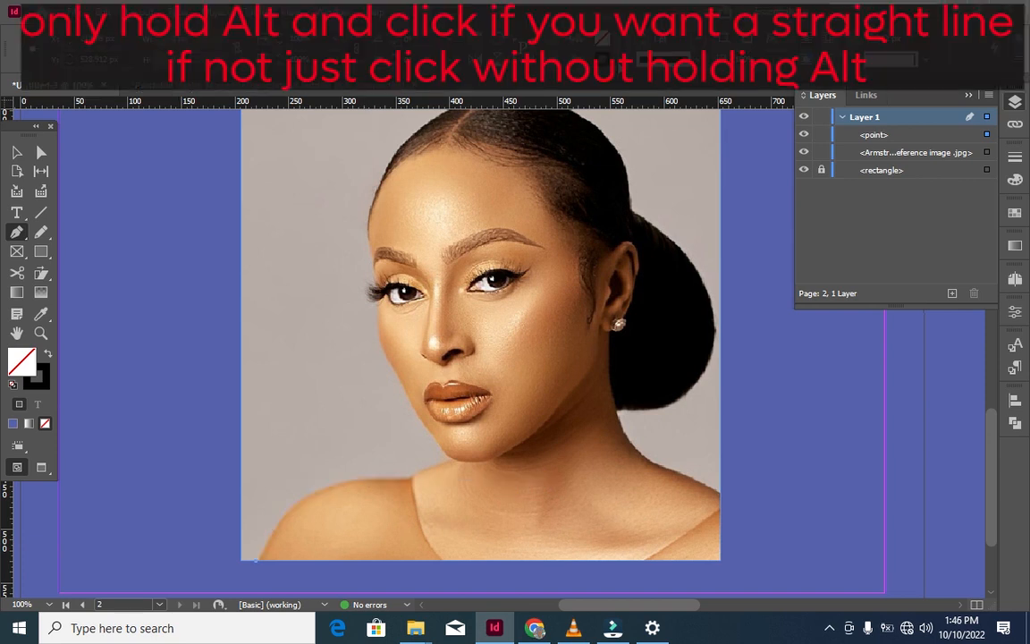
left_click(606, 60)
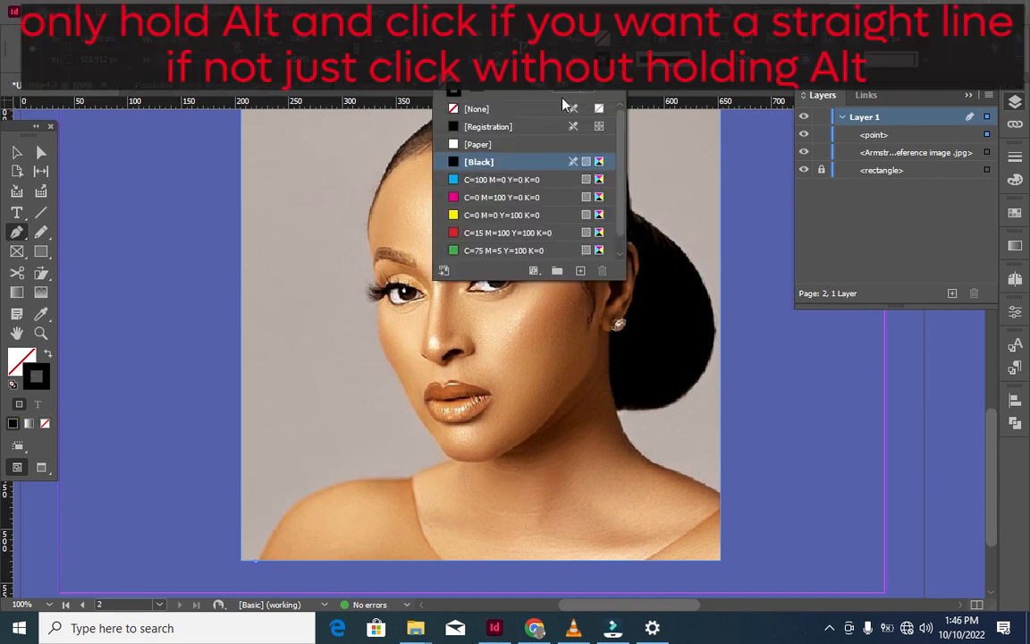
left_click(531, 105)
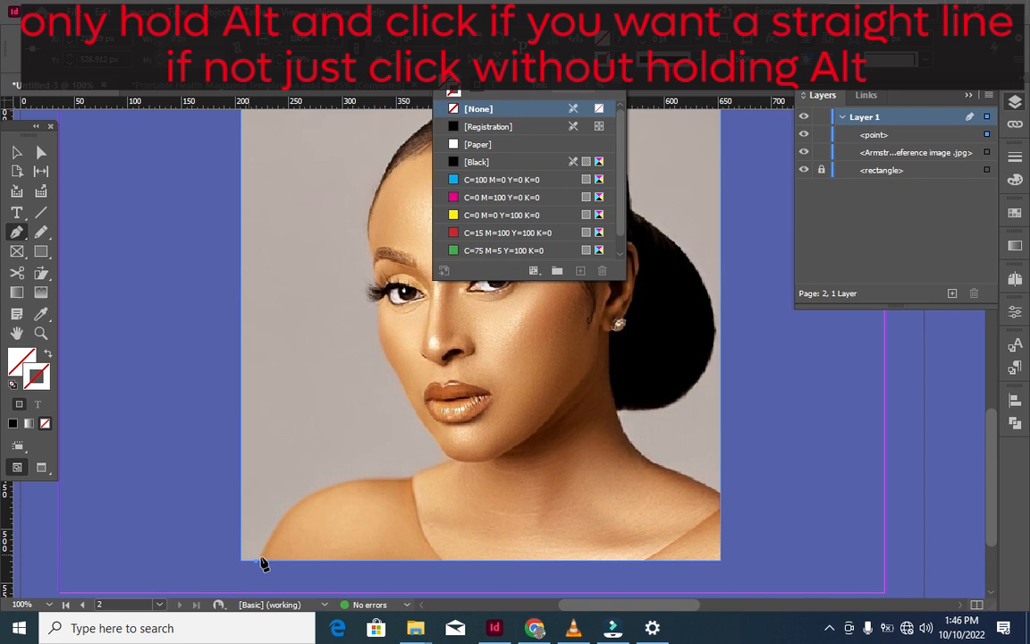
Trace the path over the left shoulder, along the chin and cheek, and up the side of the face to the forehead
left_click(412, 486)
left_click_drag(410, 480, 516, 512)
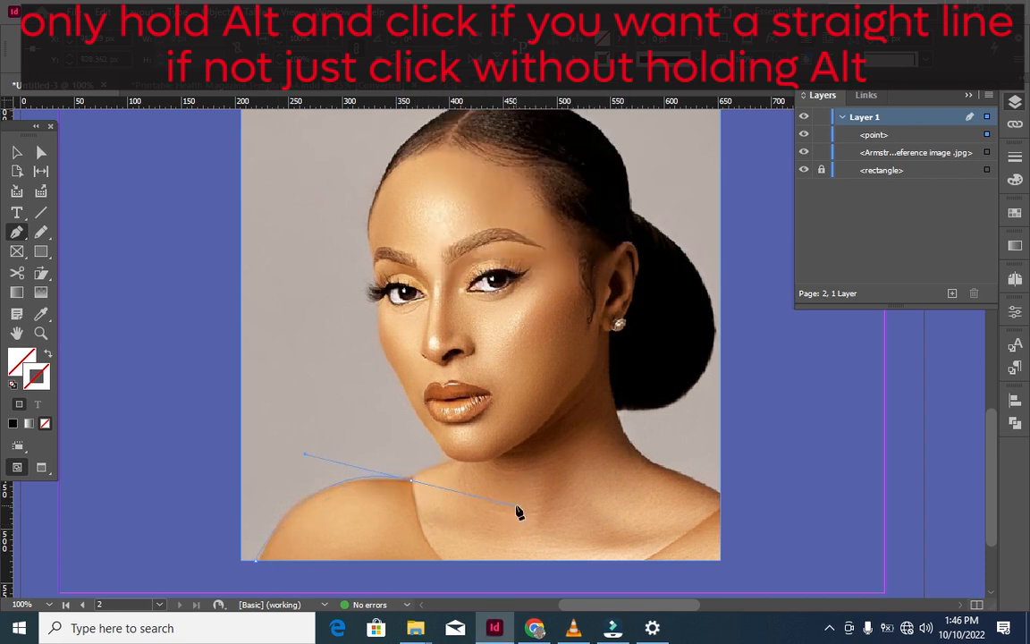
left_click(412, 482, "alt")
left_click(449, 460)
left_click(379, 349)
left_click_drag(379, 332, 378, 332)
left_click(374, 297)
mouse_move(375, 189)
left_mouse_down()
mouse_move(396, 190)
mouse_move(384, 184)
left_mouse_up()
Continue the path over the top of the hair and down to where the hair bun begins
scroll(384, 185, "up", 2)
key("z")
left_click(16, 233)
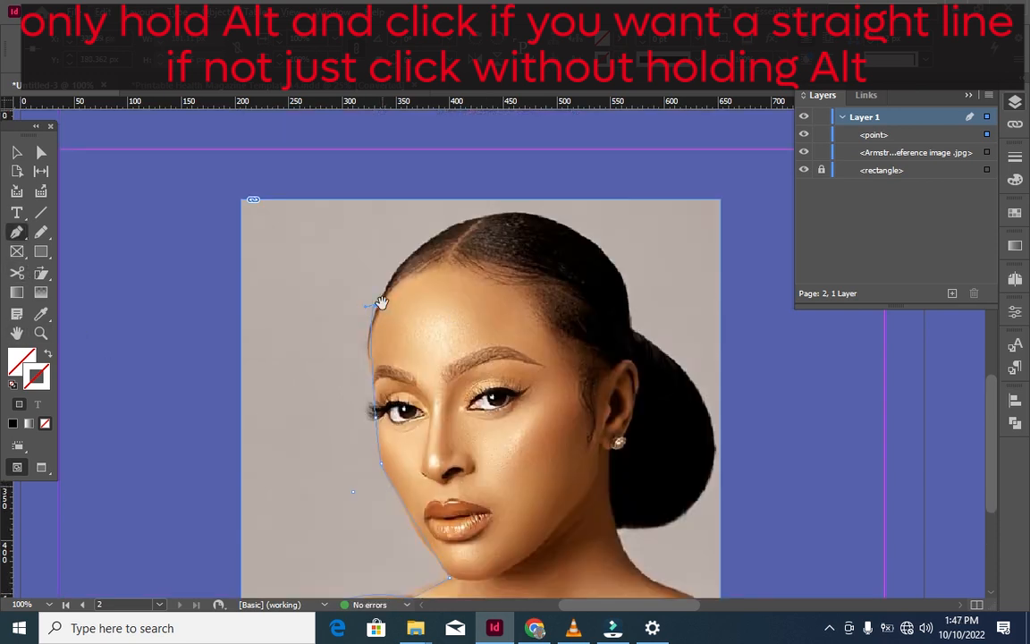
left_click_drag(434, 239, 516, 192)
left_click(608, 259)
left_click(633, 292)
left_click(630, 330)
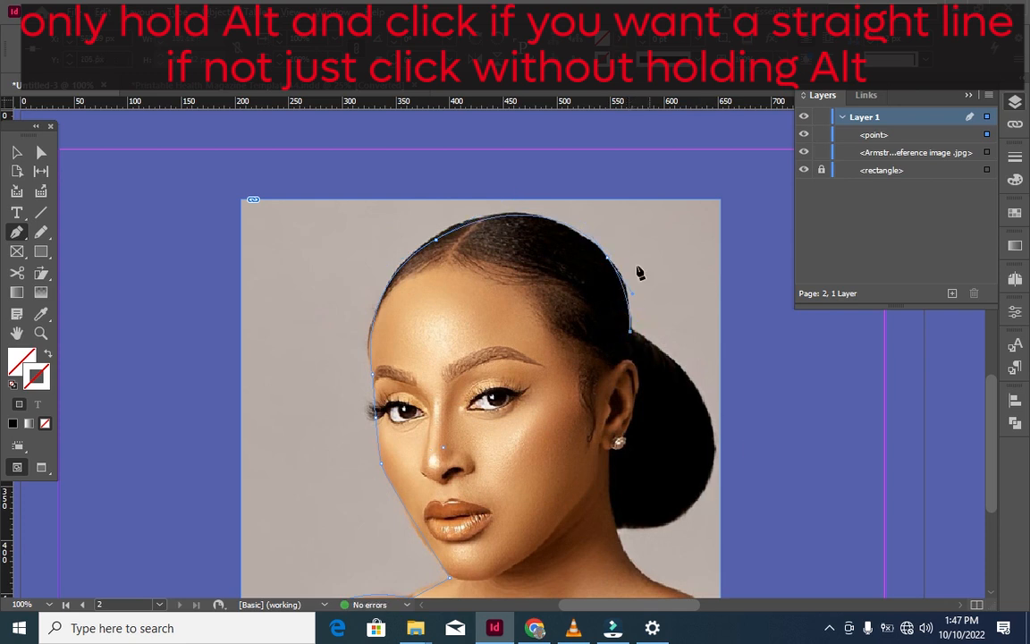
Trace the path around the hair bun and down the neck to the right shoulder
left_click_drag(683, 514, 526, 436)
scroll(526, 437, "up", 1)
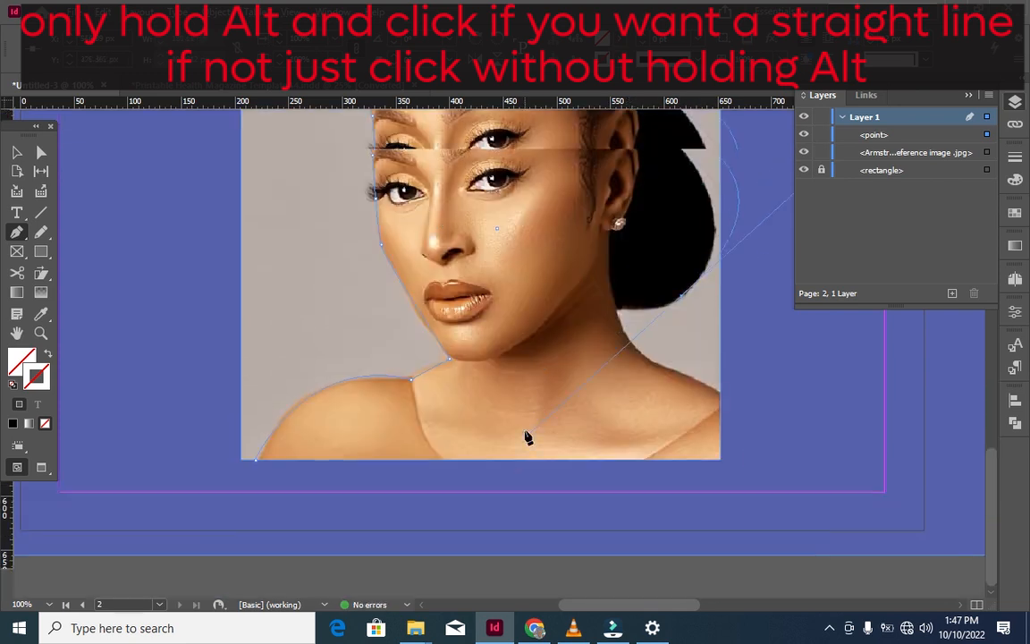
scroll(527, 436, "up", 2)
key("ctrl+z")
left_click_drag(712, 315, 589, 391)
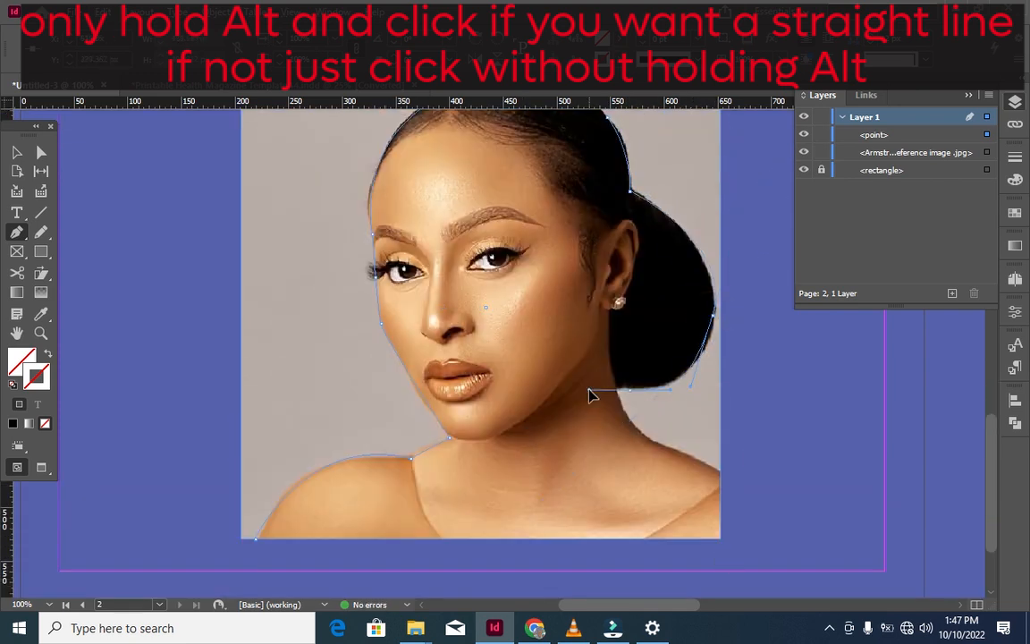
left_click(627, 390, "alt")
left_click_drag(675, 448, 715, 448)
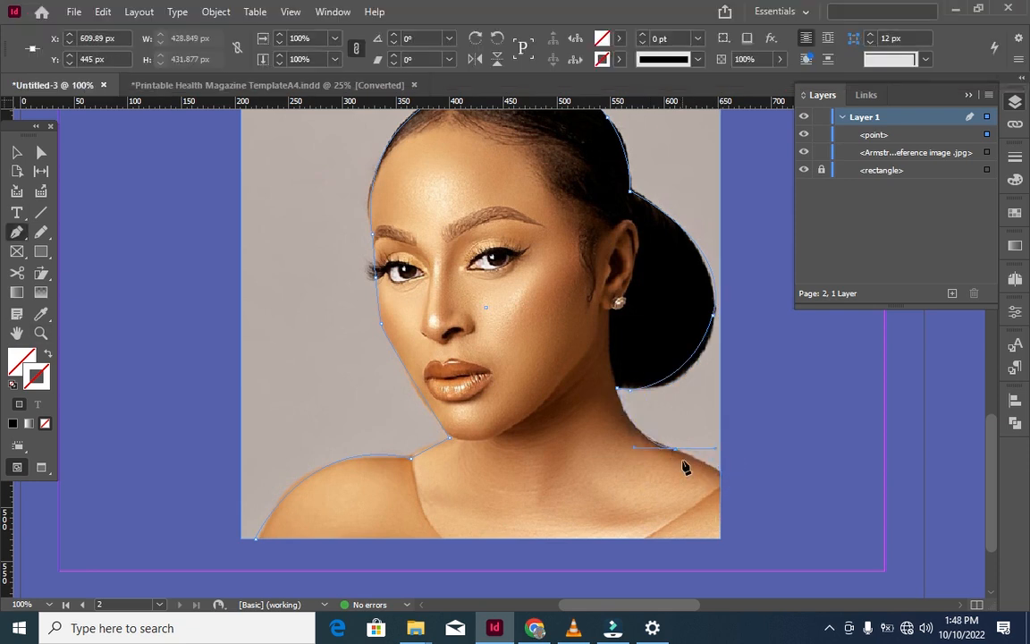
Try to adjust the direction handle of the right shoulder's anchor point and extend the path to the portrait's right edge
key("ctrl+=")
left_click_drag(660, 605, 673, 605)
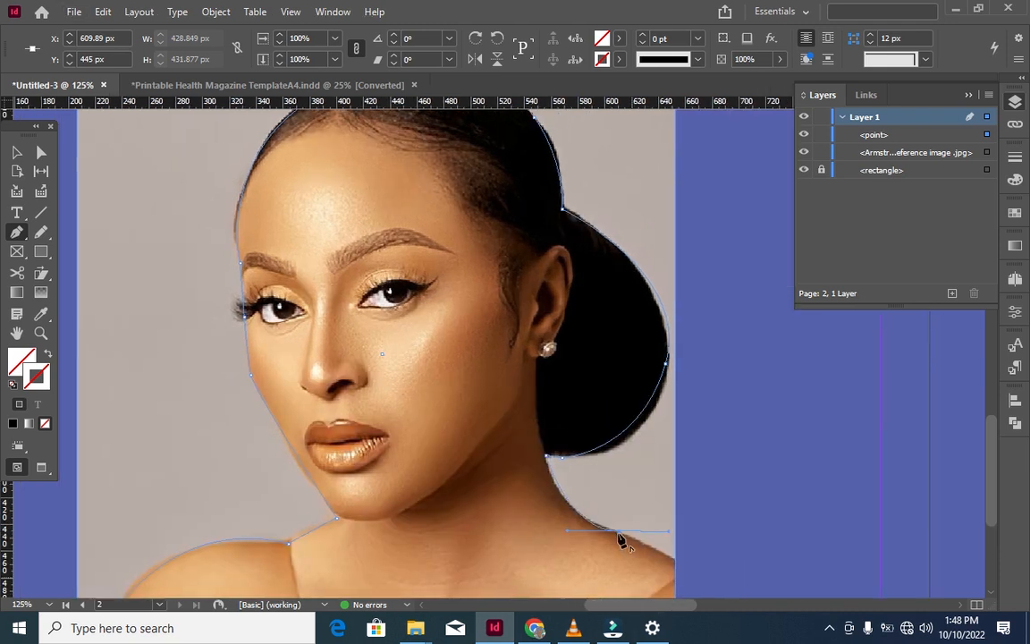
key("ctrl+z")
key("z")
left_click(17, 234)
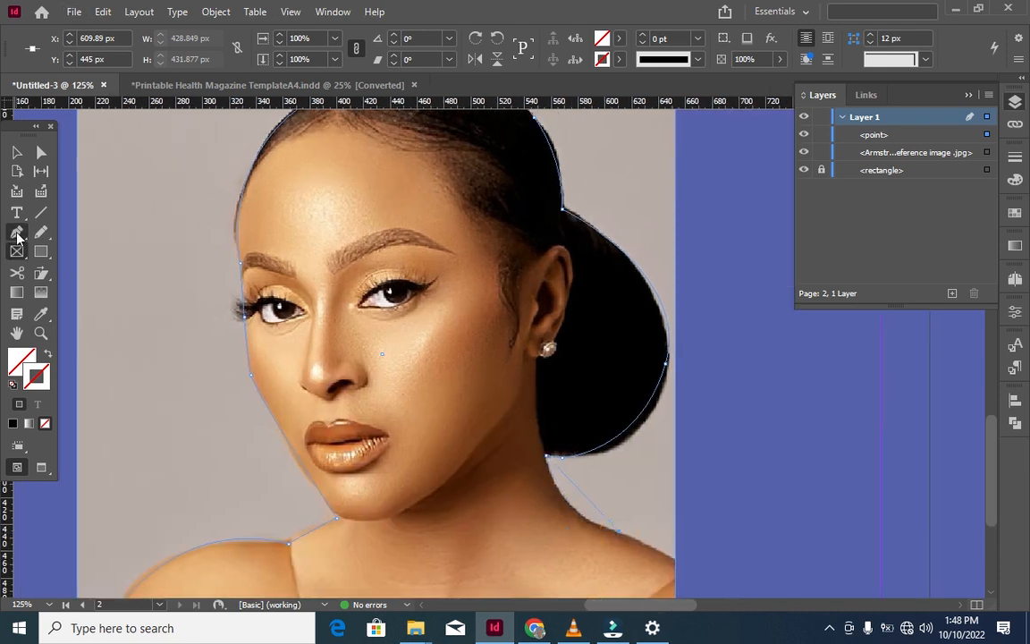
left_click_drag(27, 232, 72, 273)
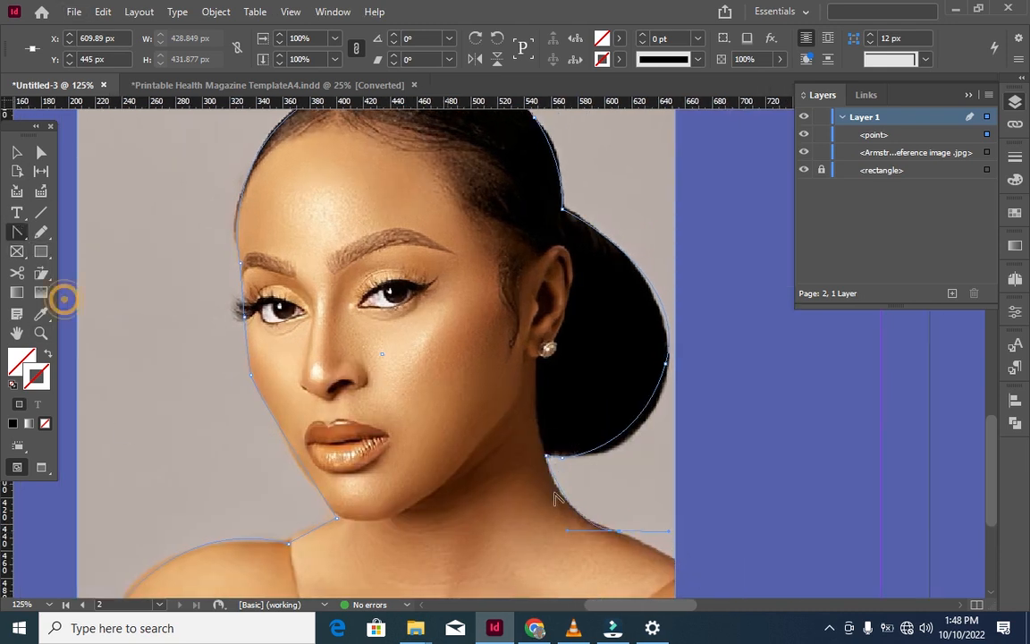
left_click_drag(26, 240, 54, 234)
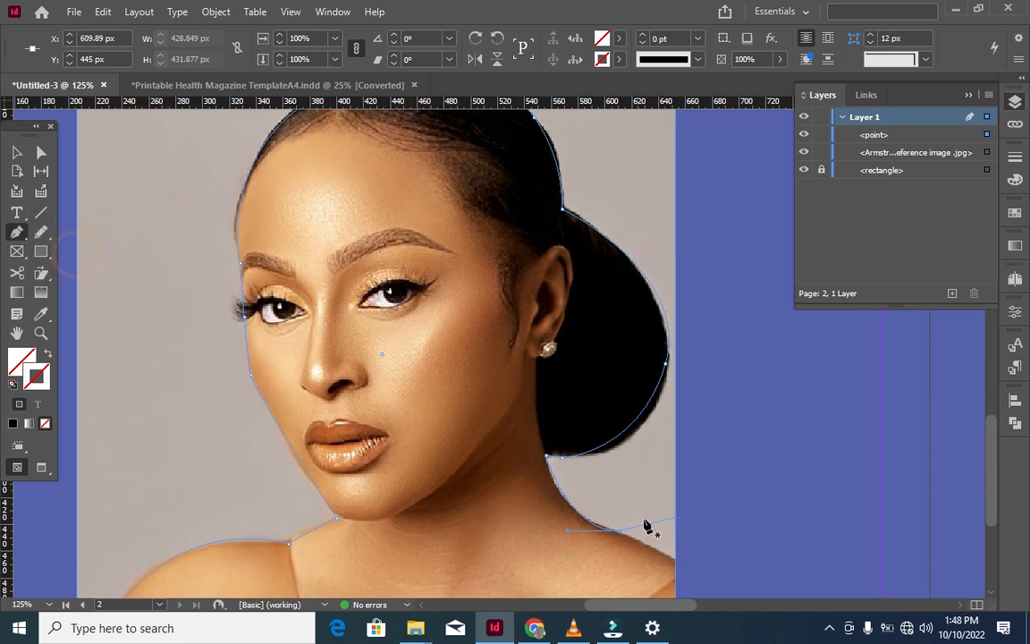
left_click(672, 561)
key("ctrl+z")
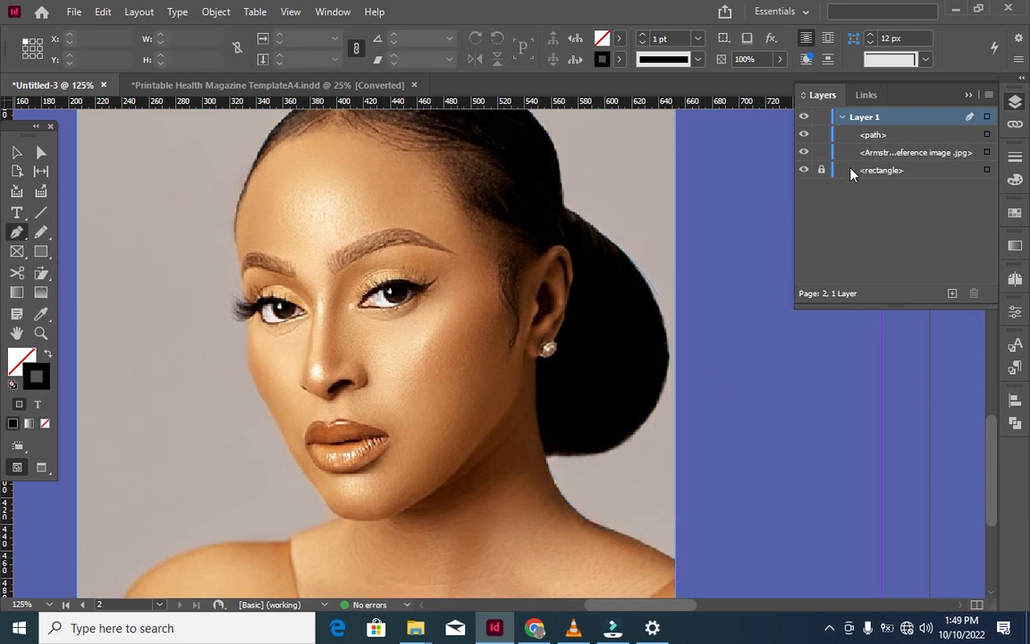
key("ctrl+z")
Reselect the traced path and continue it from the neck along the right shoulder, then down to the portrait's lower right corner
left_click(912, 134)
left_click(584, 520)
scroll(625, 487, "down", 3)
left_click_drag(669, 439, 674, 444)
left_click(669, 523)
Run the path back along the portrait's lower edge towards its starting anchor at the left shoulder
double_click(95, 523)
key("ctrl+z")
left_click(501, 528)
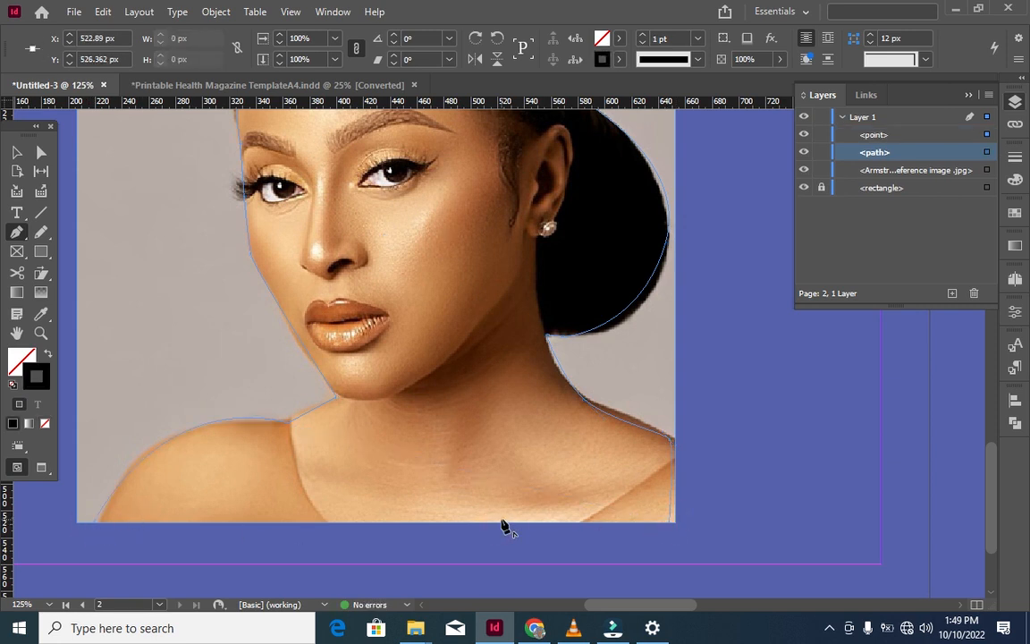
key("ctrl+z")
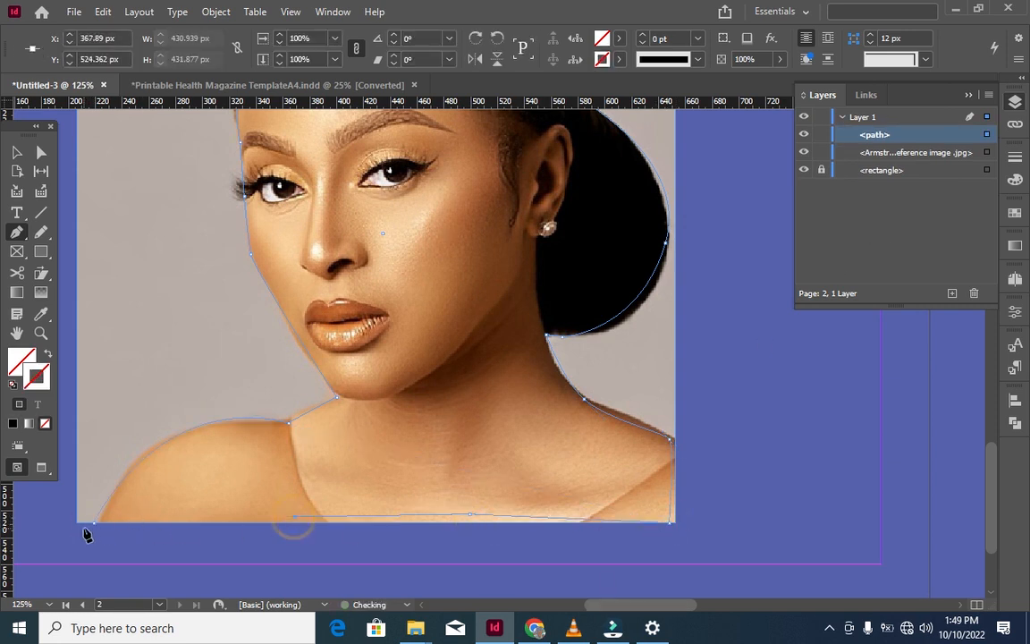